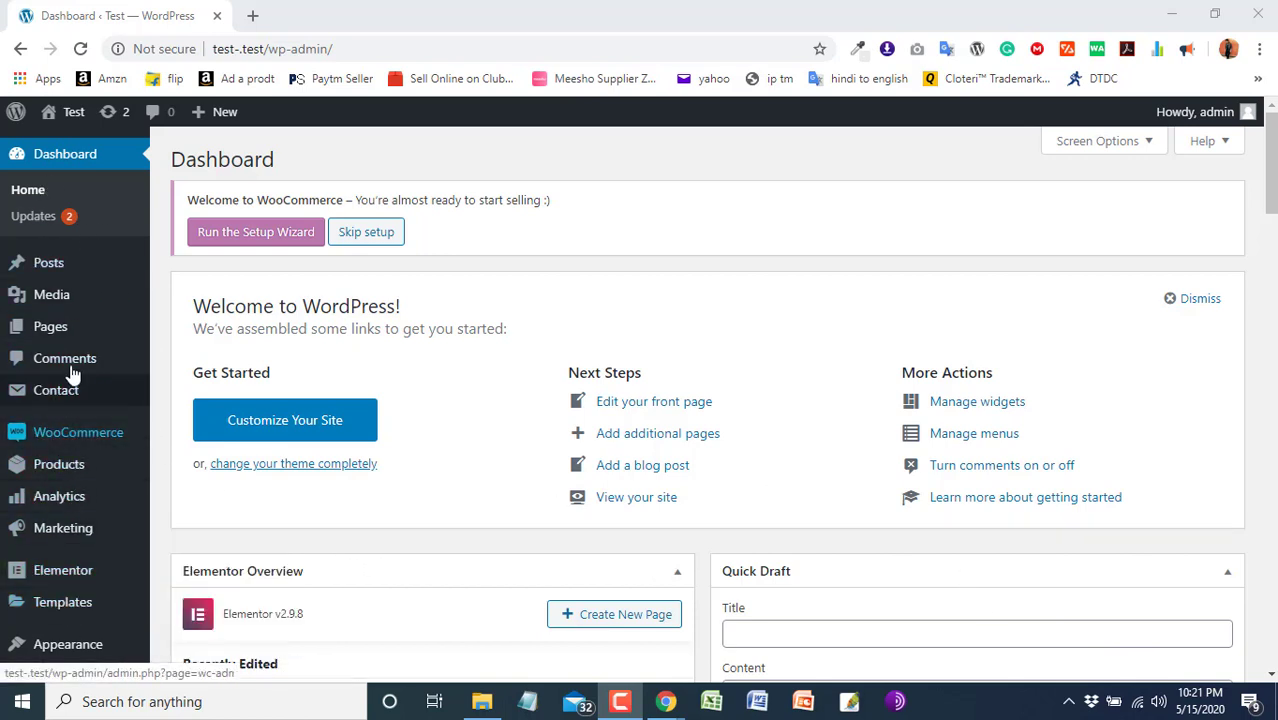
- Open the site's installed themes and go to the page for adding a new theme
scroll(60, 606, "down", 2)
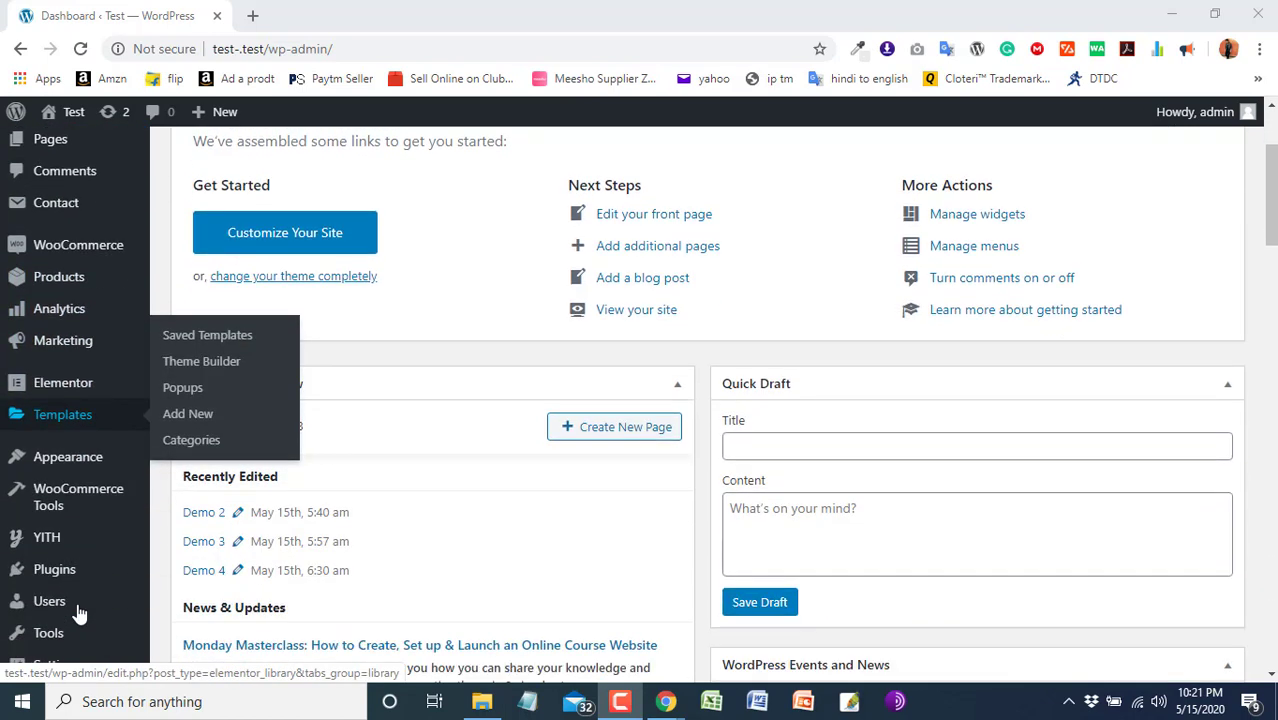
mouse_move(57, 470)
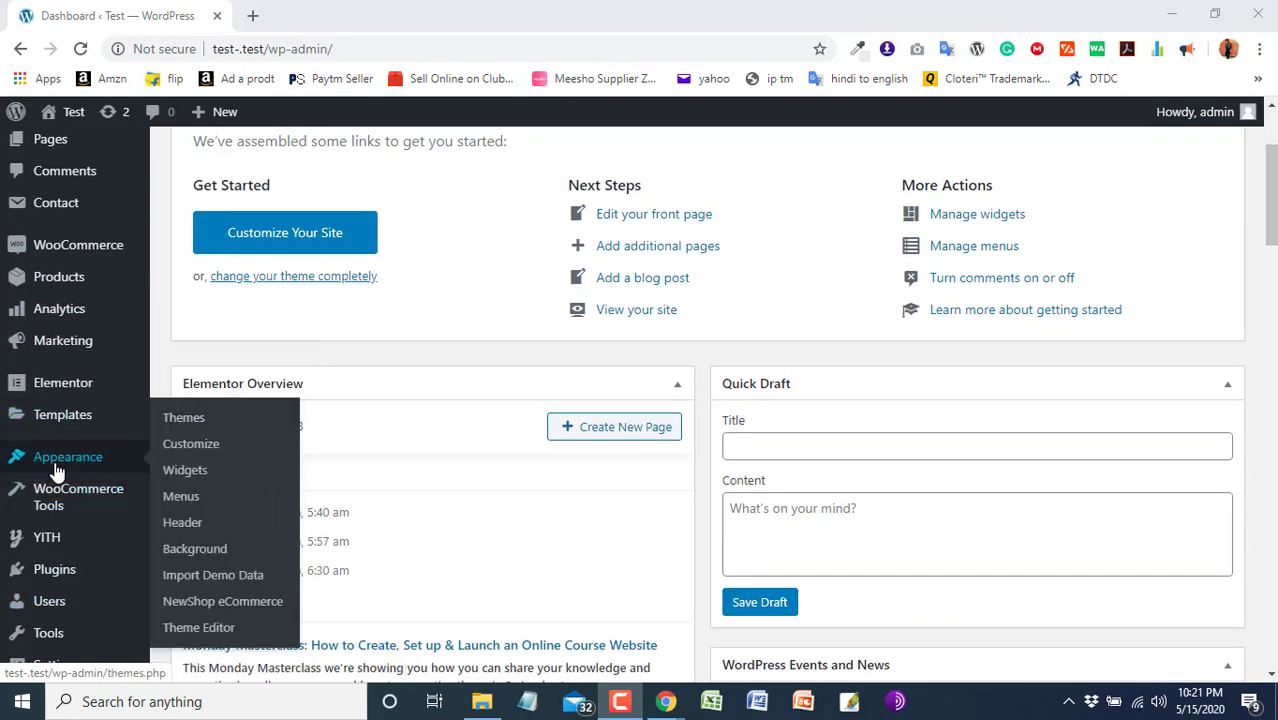
left_click(185, 428)
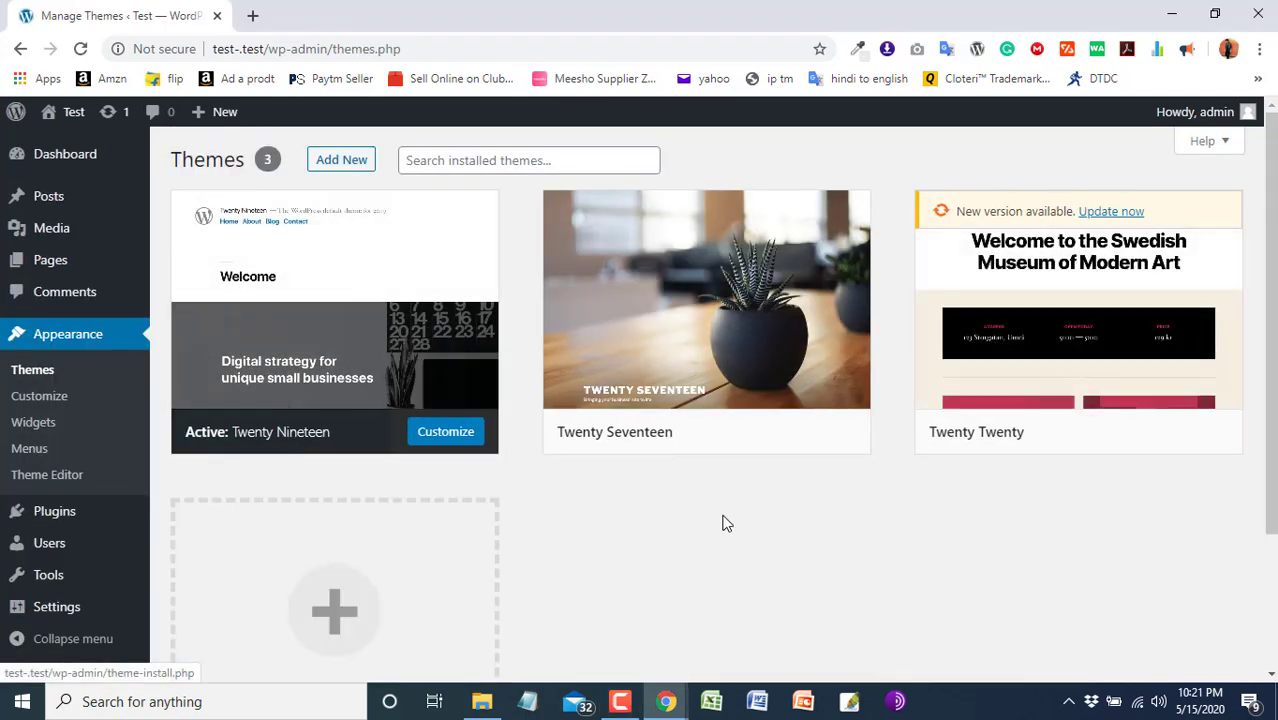
mouse_move(664, 355)
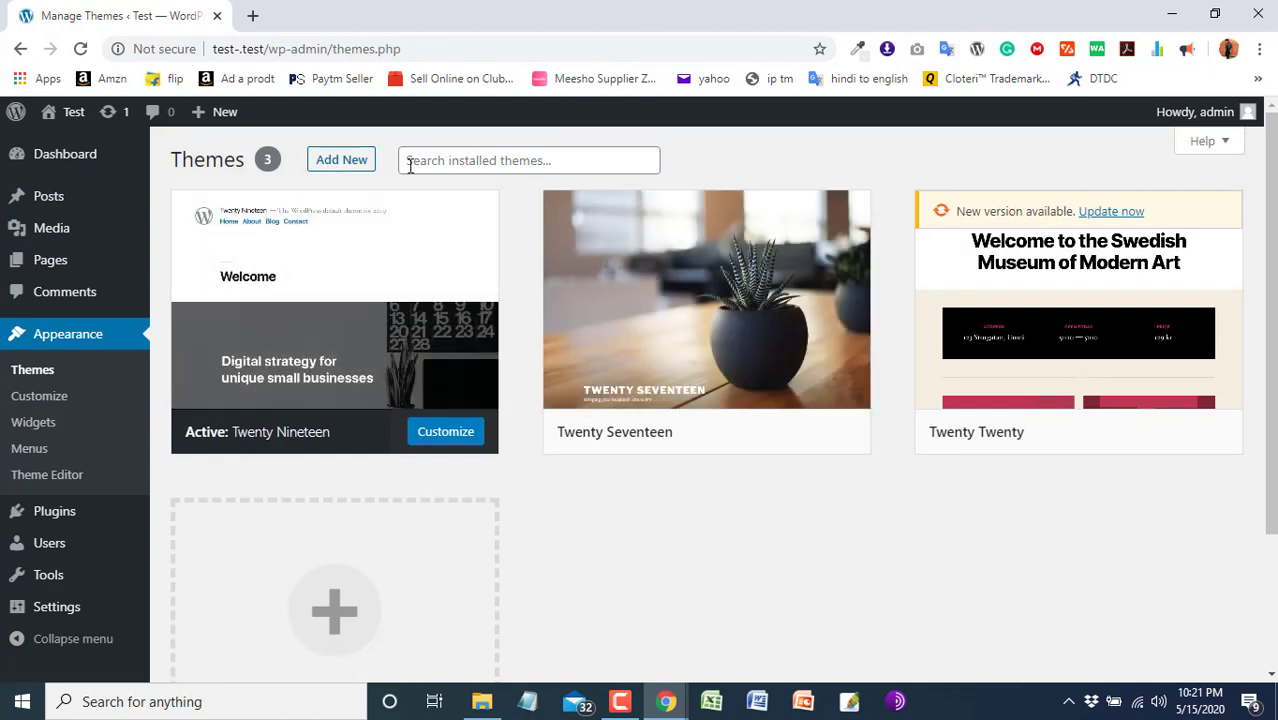
left_click(330, 166)
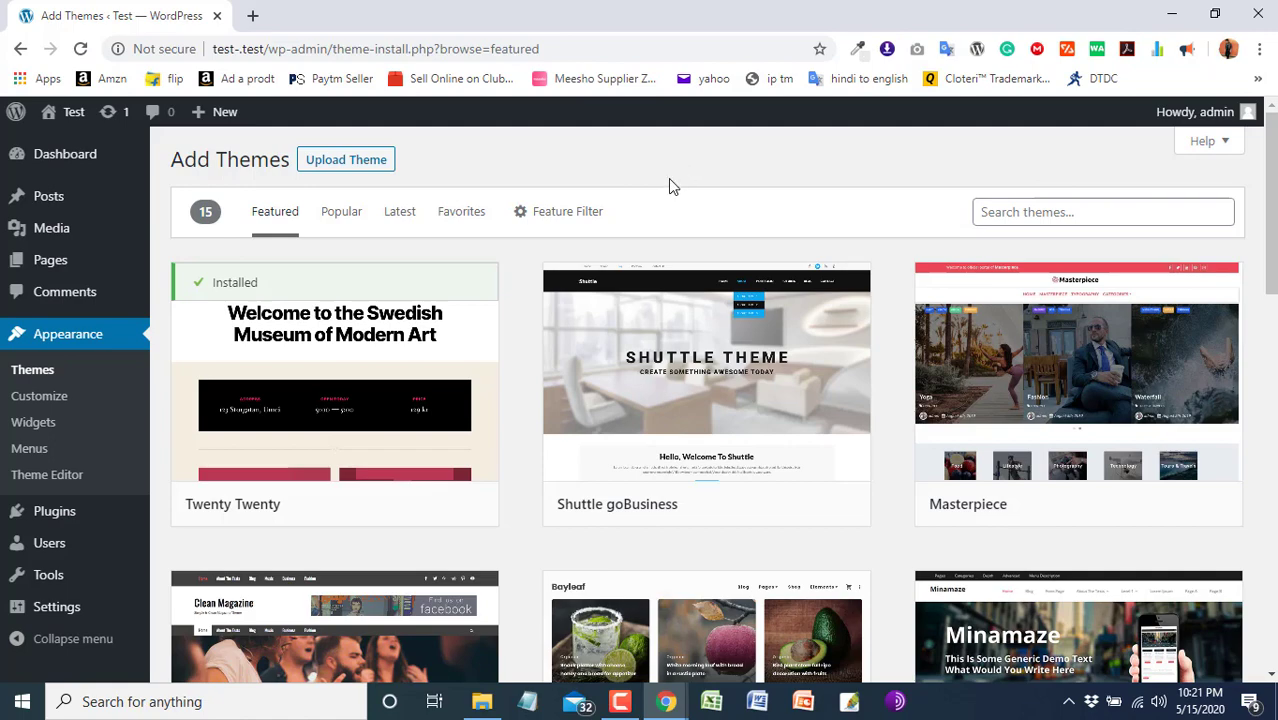
- Look through the featured themes and the Feature Filter's subject, features and layout choices, then return to the featured list
scroll(758, 308, "down", 10)
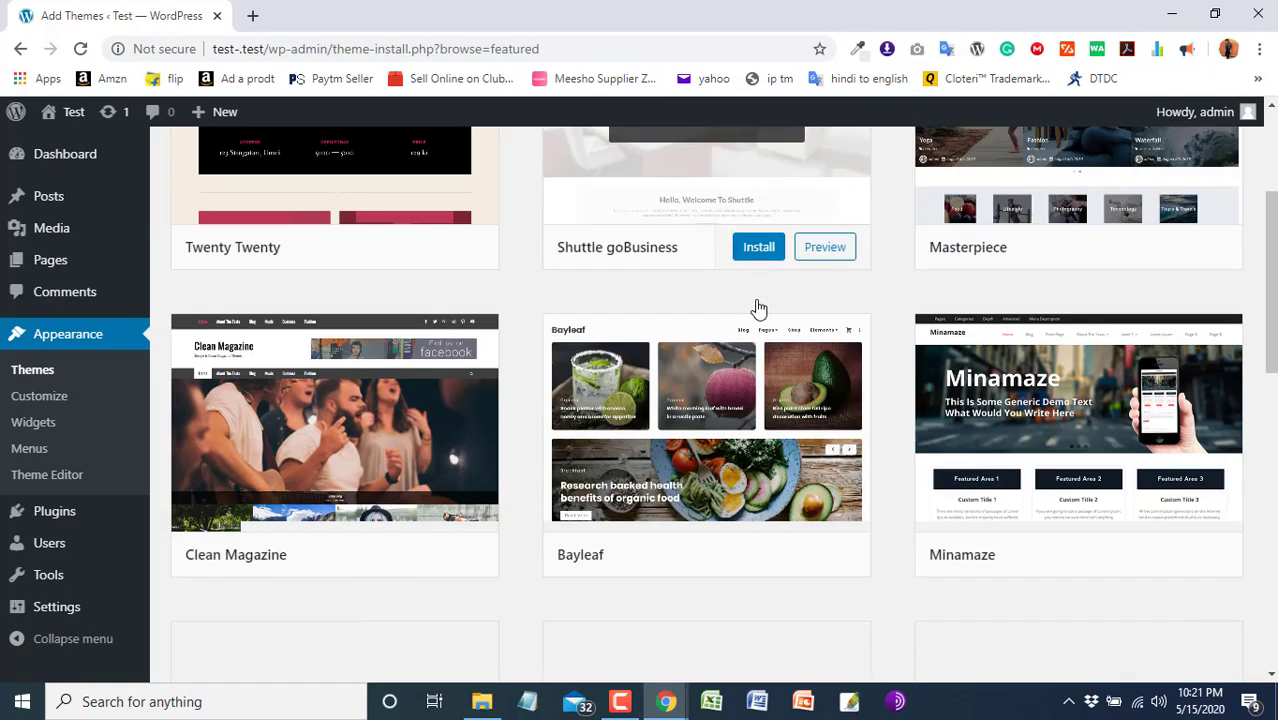
scroll(758, 308, "up", 10)
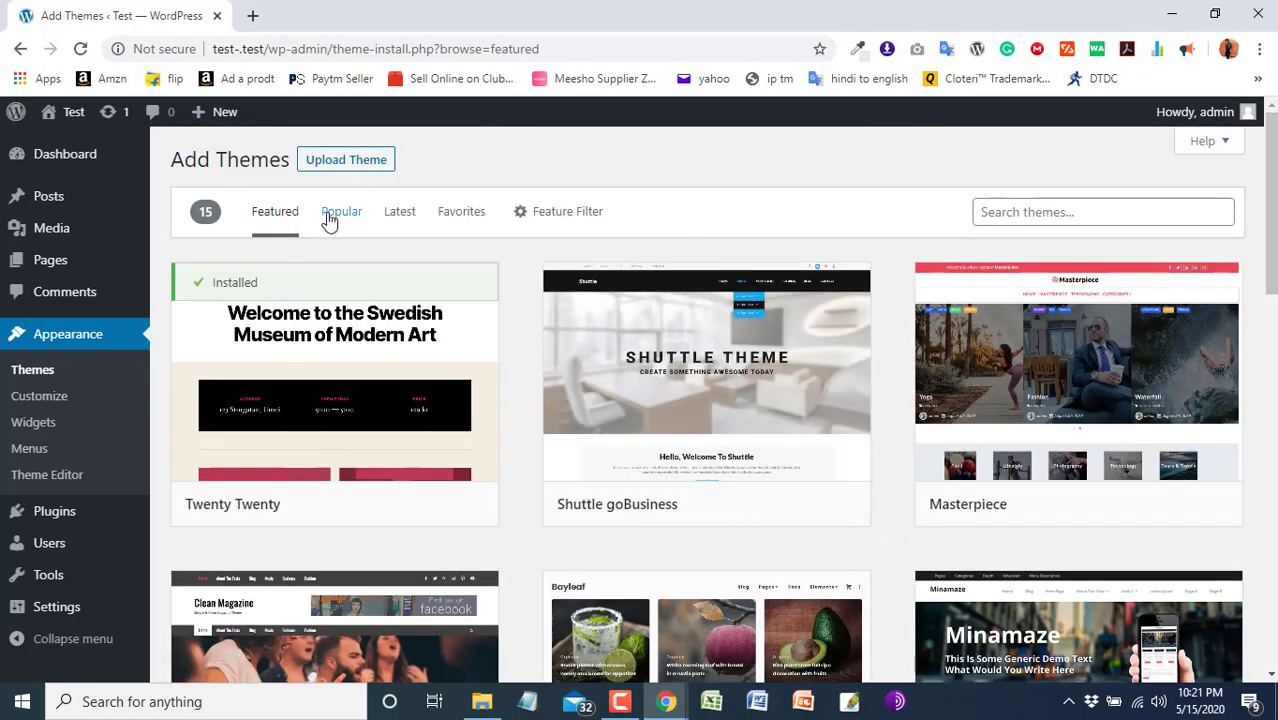
left_click(518, 220)
scroll(518, 220, "down", 1)
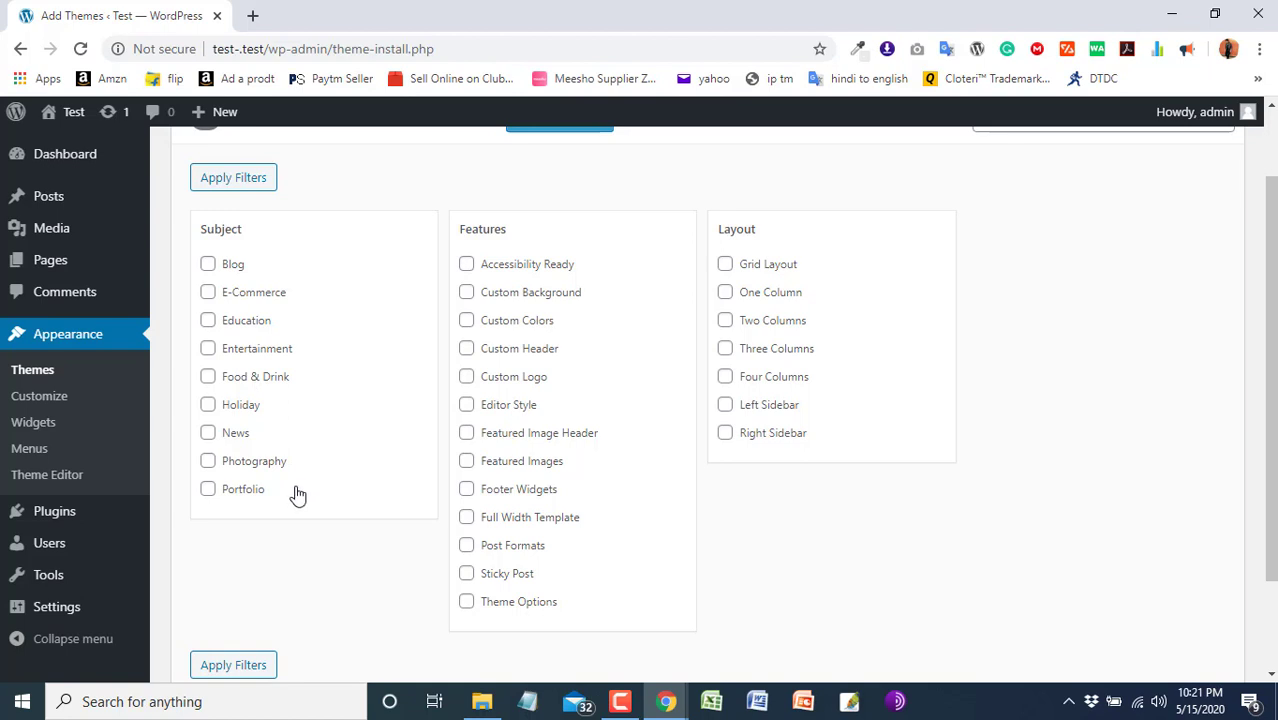
scroll(296, 494, "up", 1)
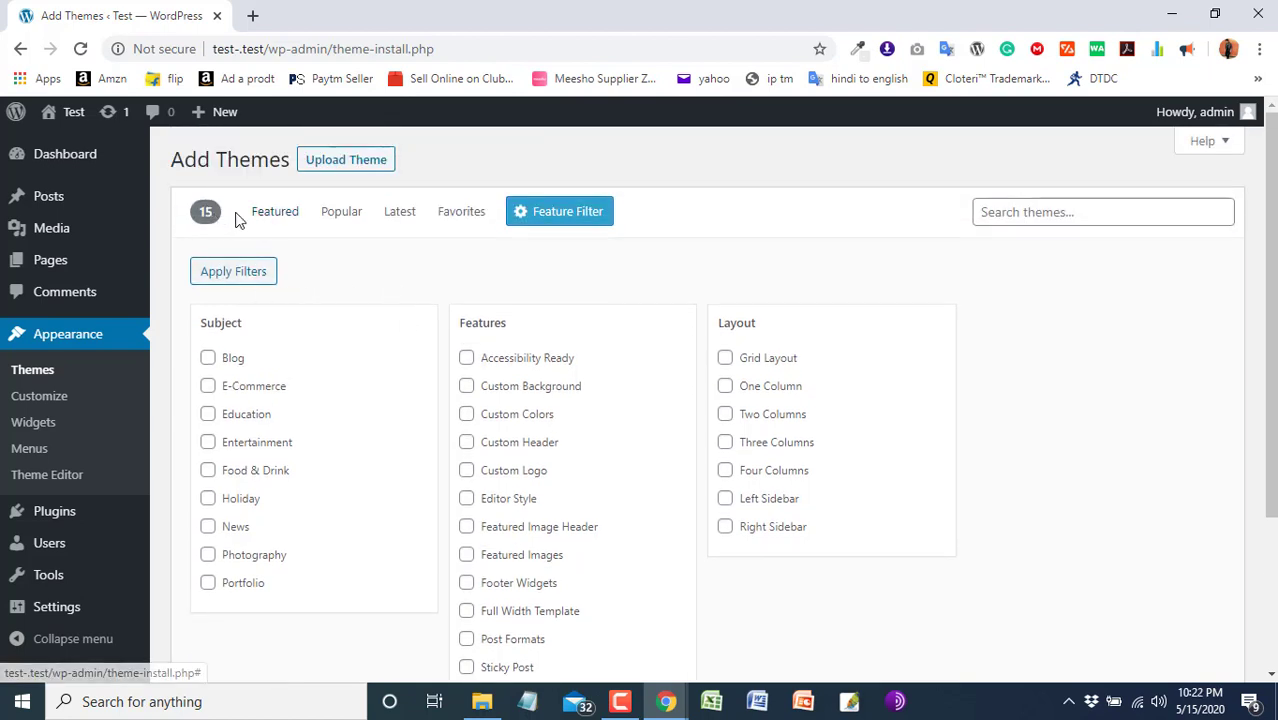
left_click(268, 215)
- Search the theme directory for "ecom" and browse through the matching e-commerce themes
left_click(981, 212)
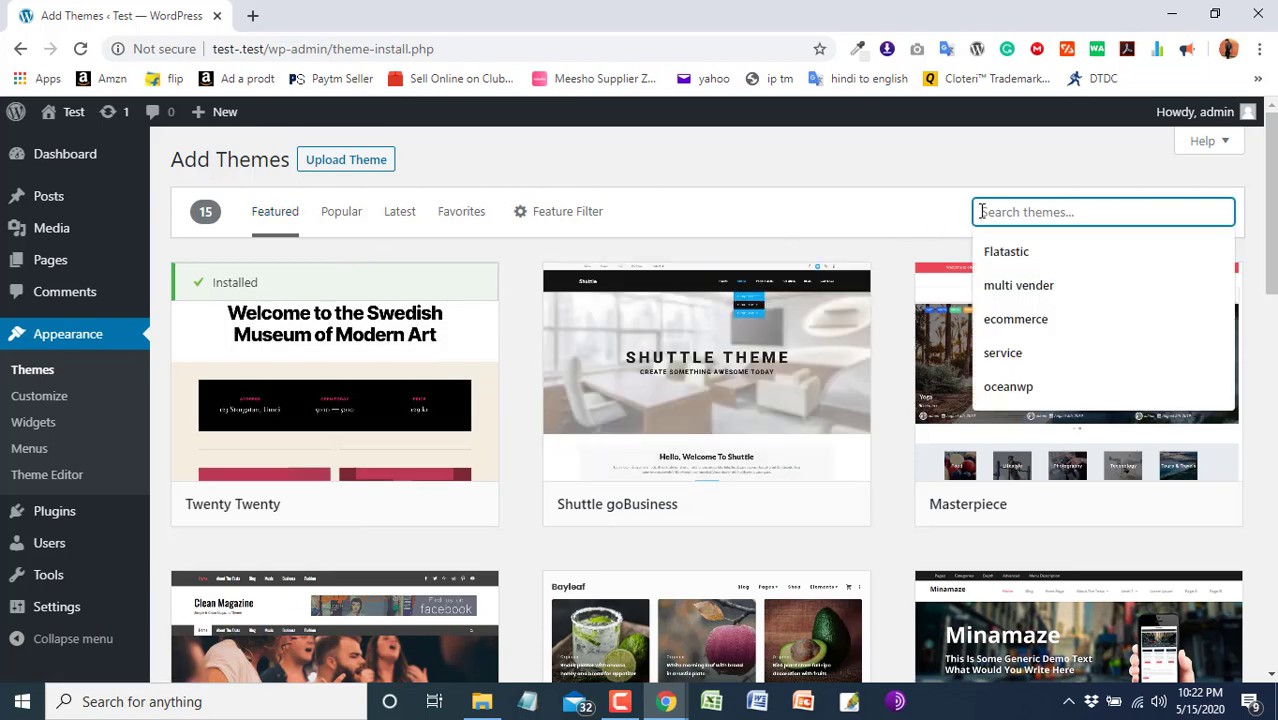
type("e")
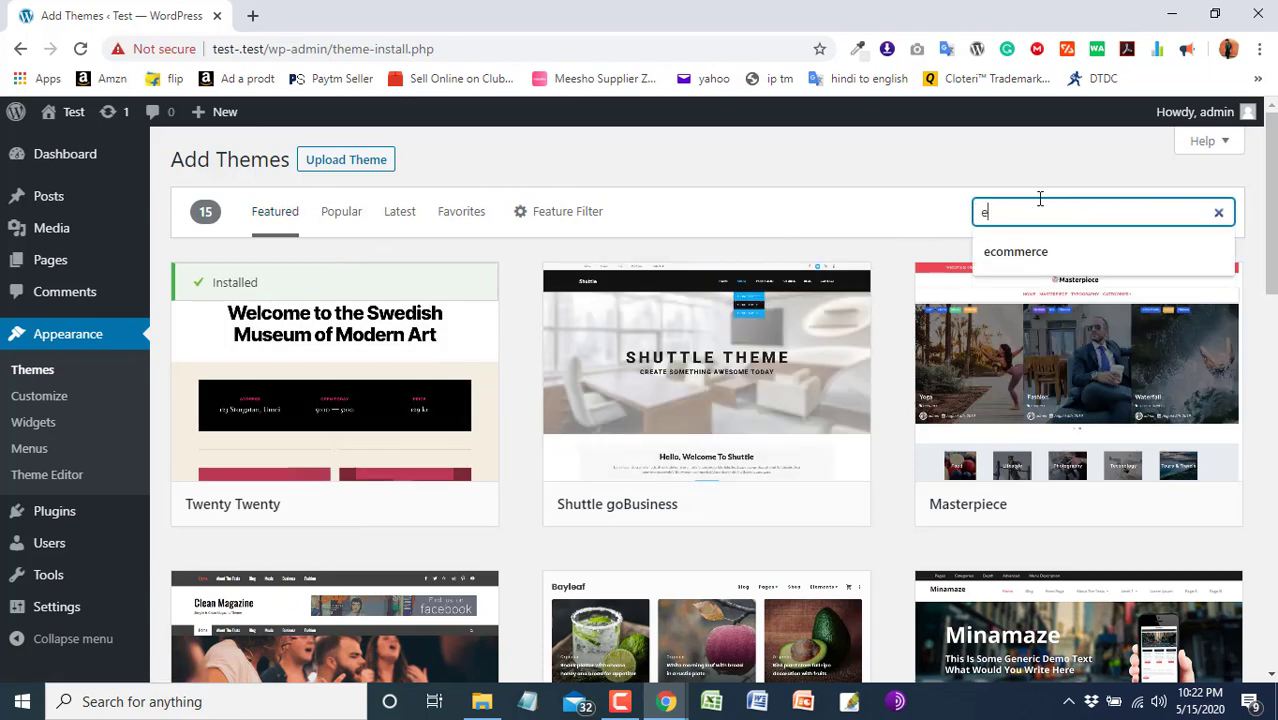
type("com")
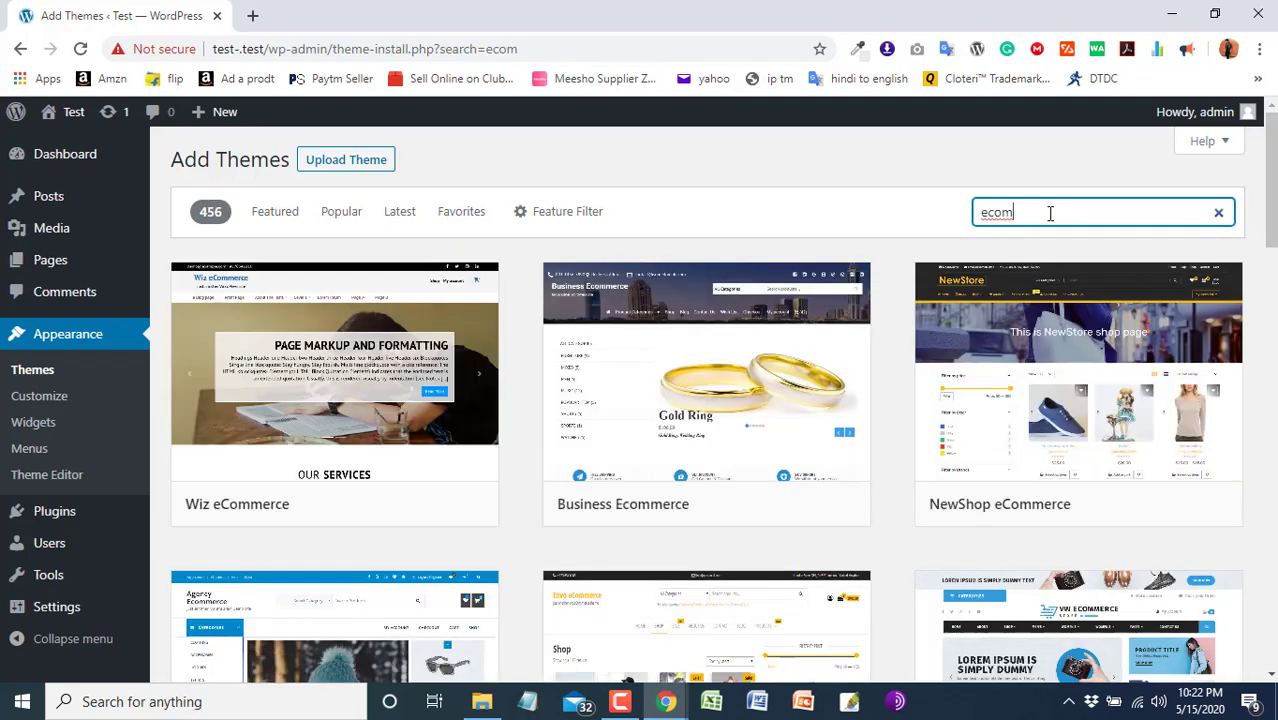
scroll(430, 450, "down", 2)
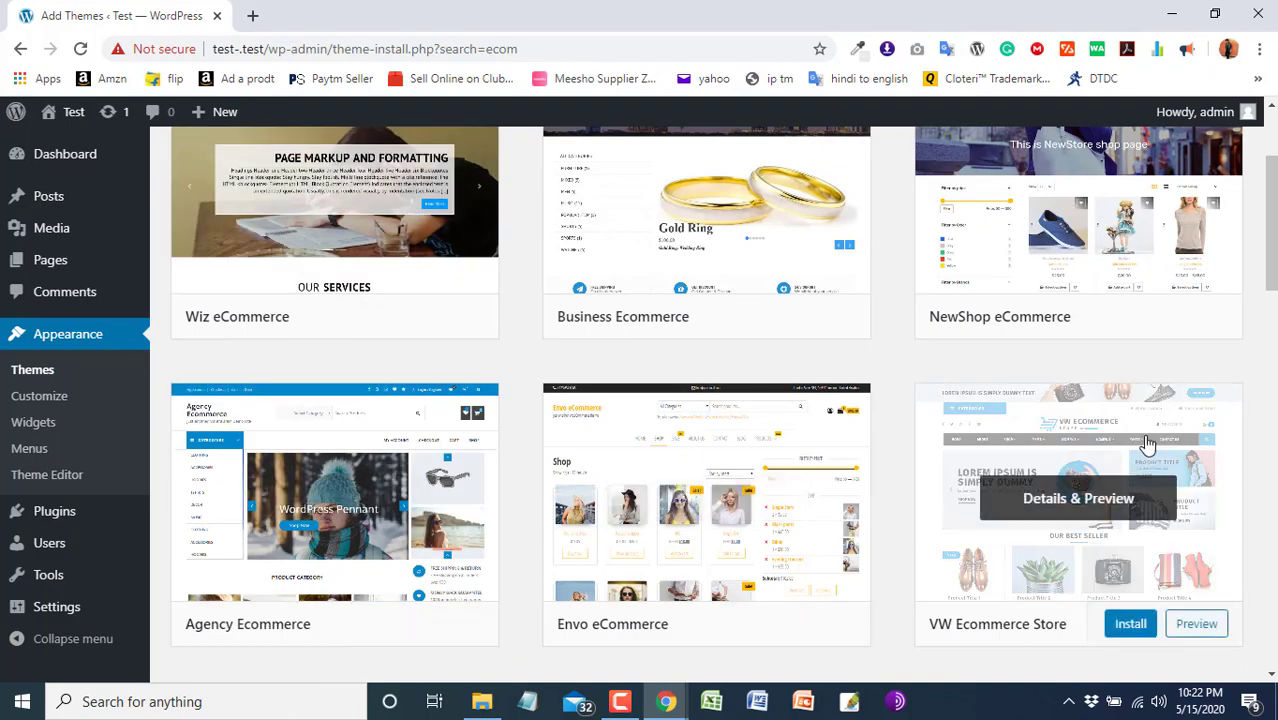
scroll(1148, 444, "down", 10)
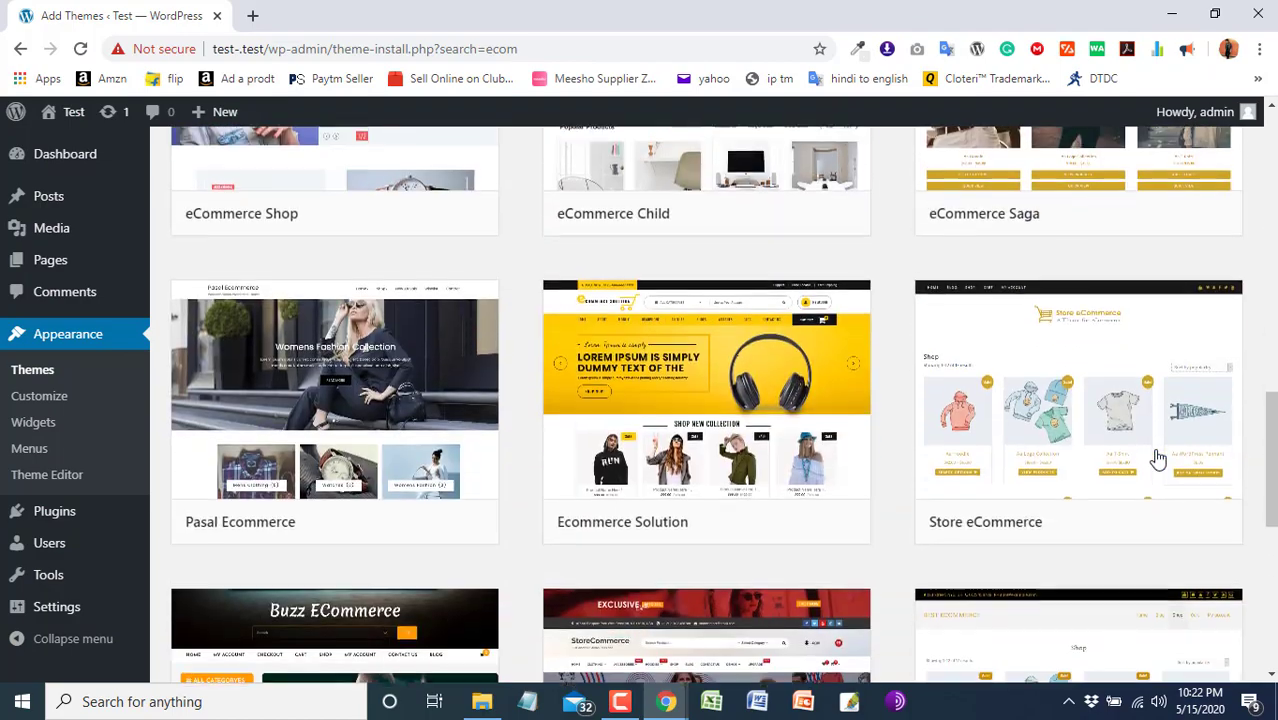
scroll(1157, 458, "down", 7)
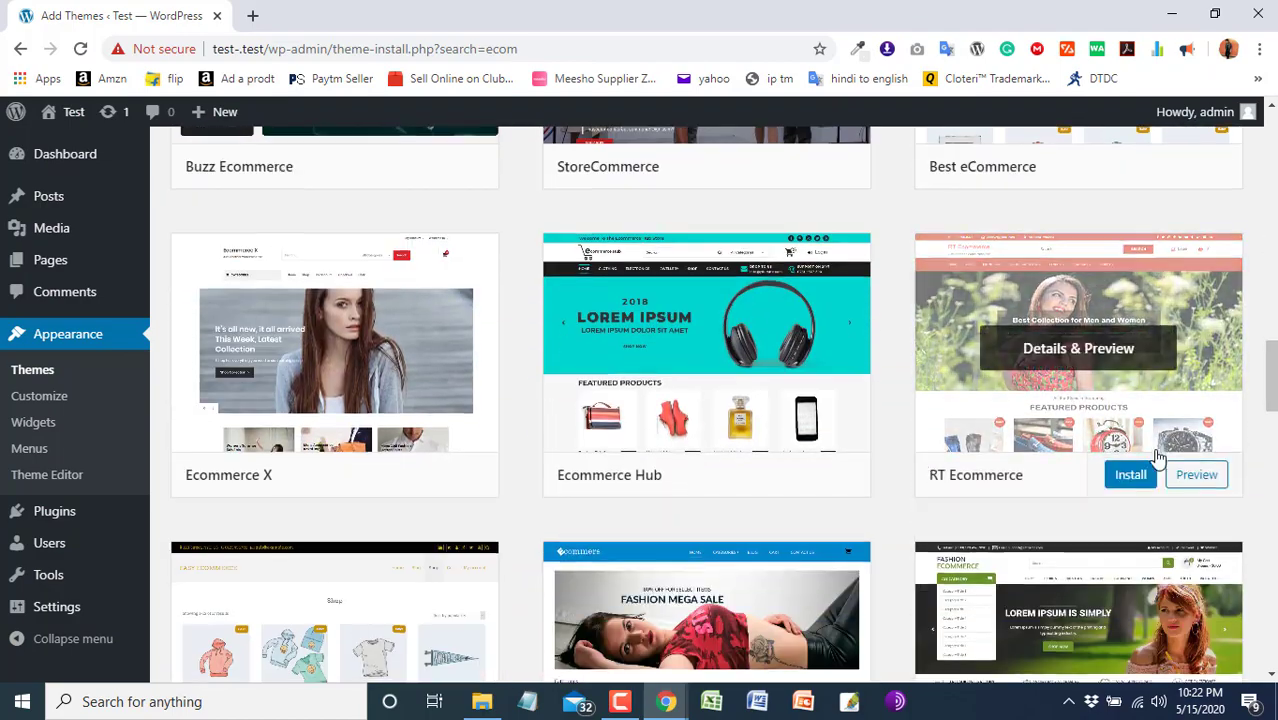
scroll(1157, 458, "down", 4)
scroll(1262, 430, "down", 1)
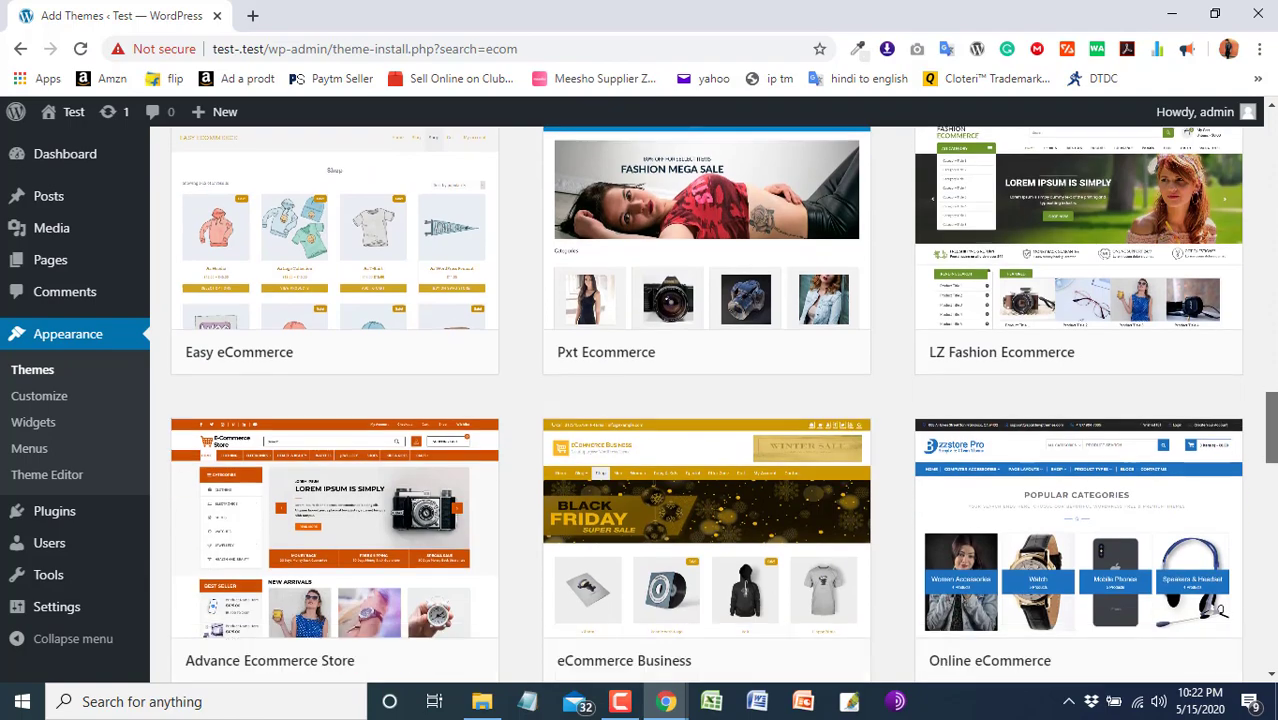
scroll(1260, 400, "down", 7)
scroll(1258, 302, "up", 5)
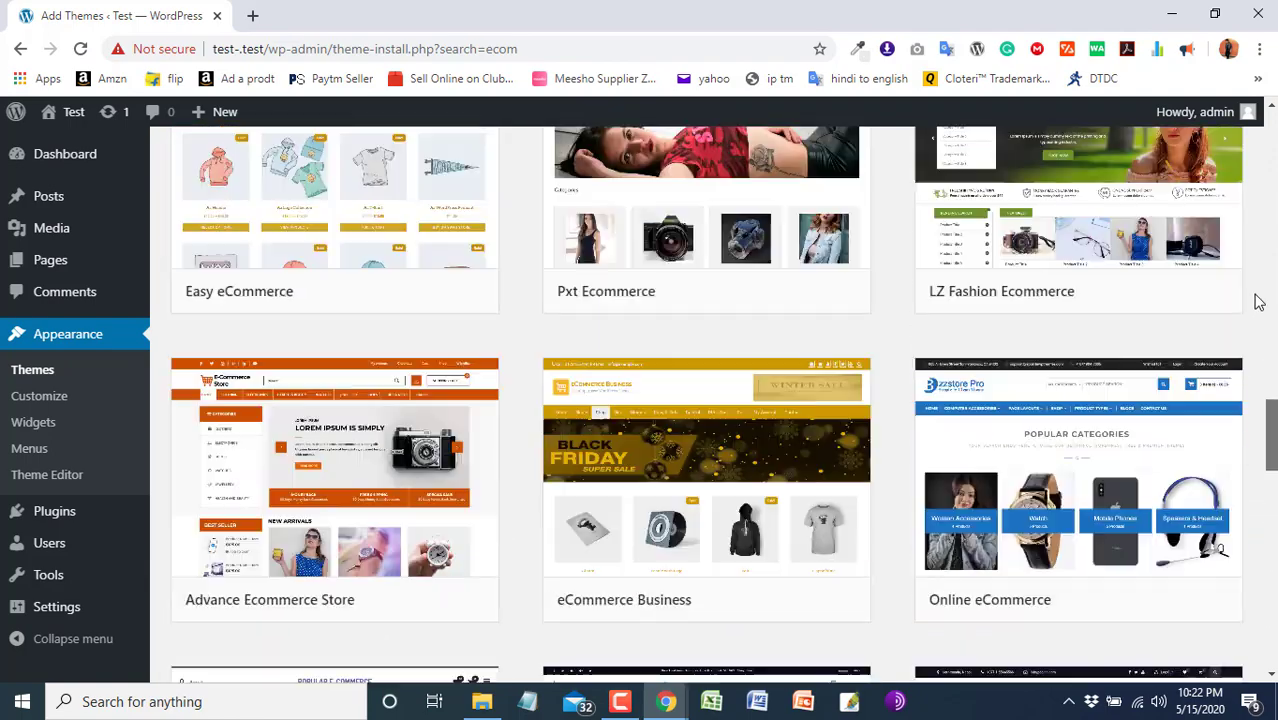
scroll(1258, 302, "up", 15)
- Search the theme directory for "astra" and install the Astra theme from its preview
double_click(1094, 212)
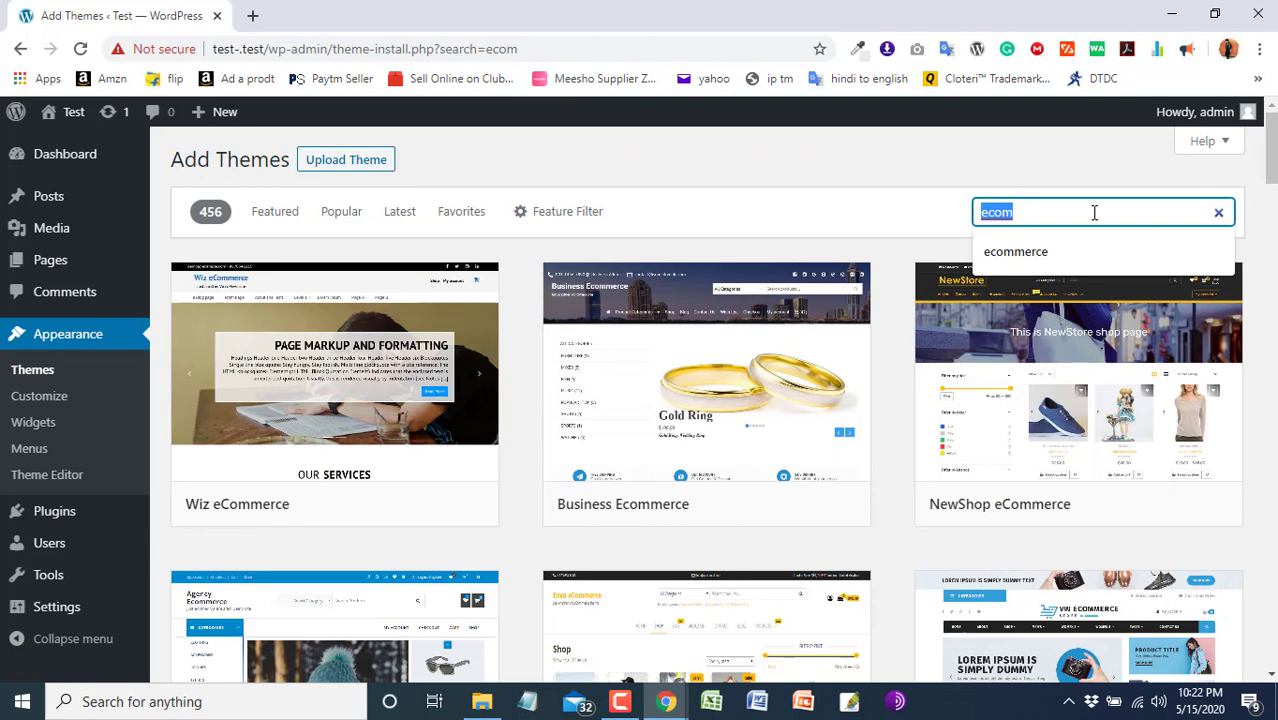
type("astra")
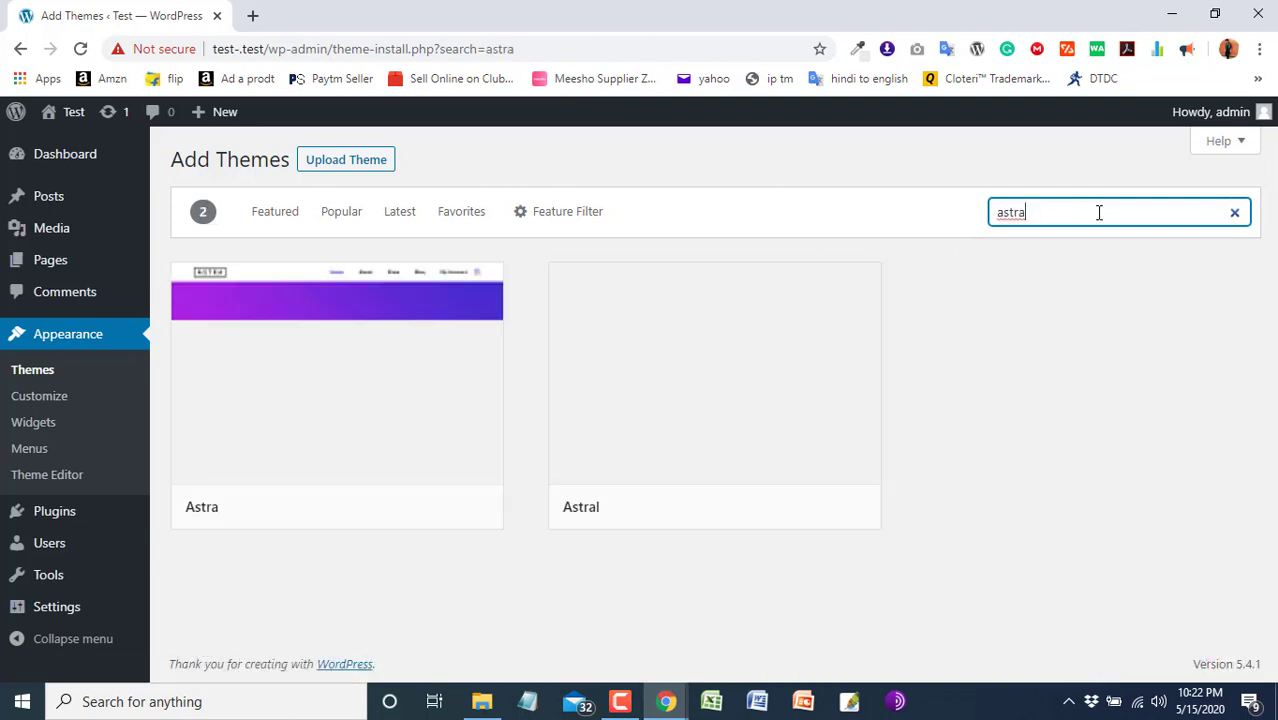
left_click(408, 423)
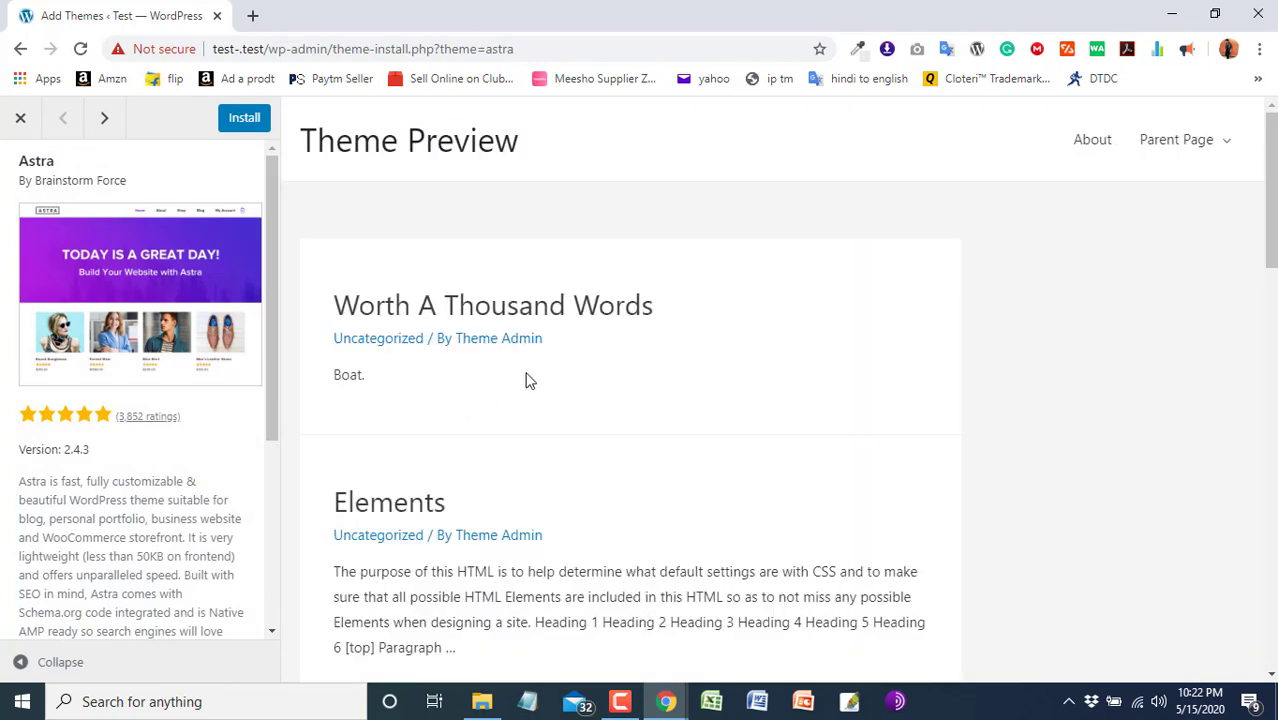
left_click(232, 128)
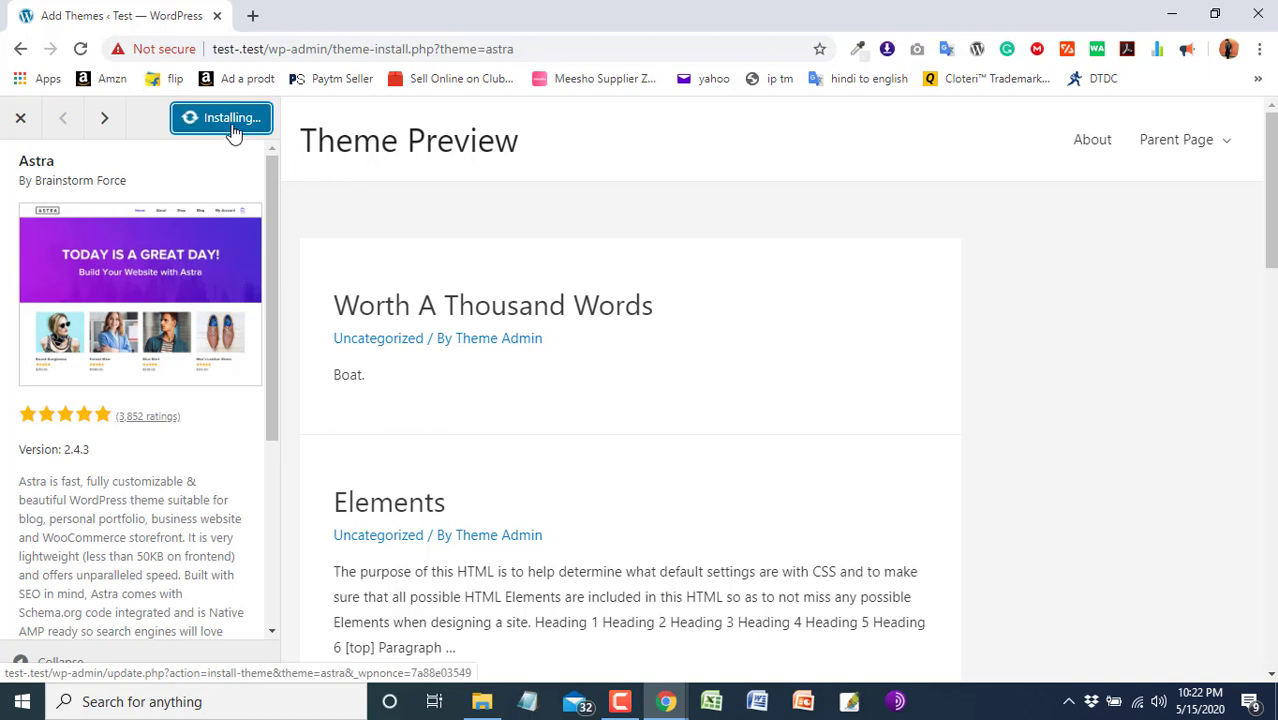
- Search Google for "oceanwp wordpress theme download" in a new browser tab
left_click(256, 15)
type("oc")
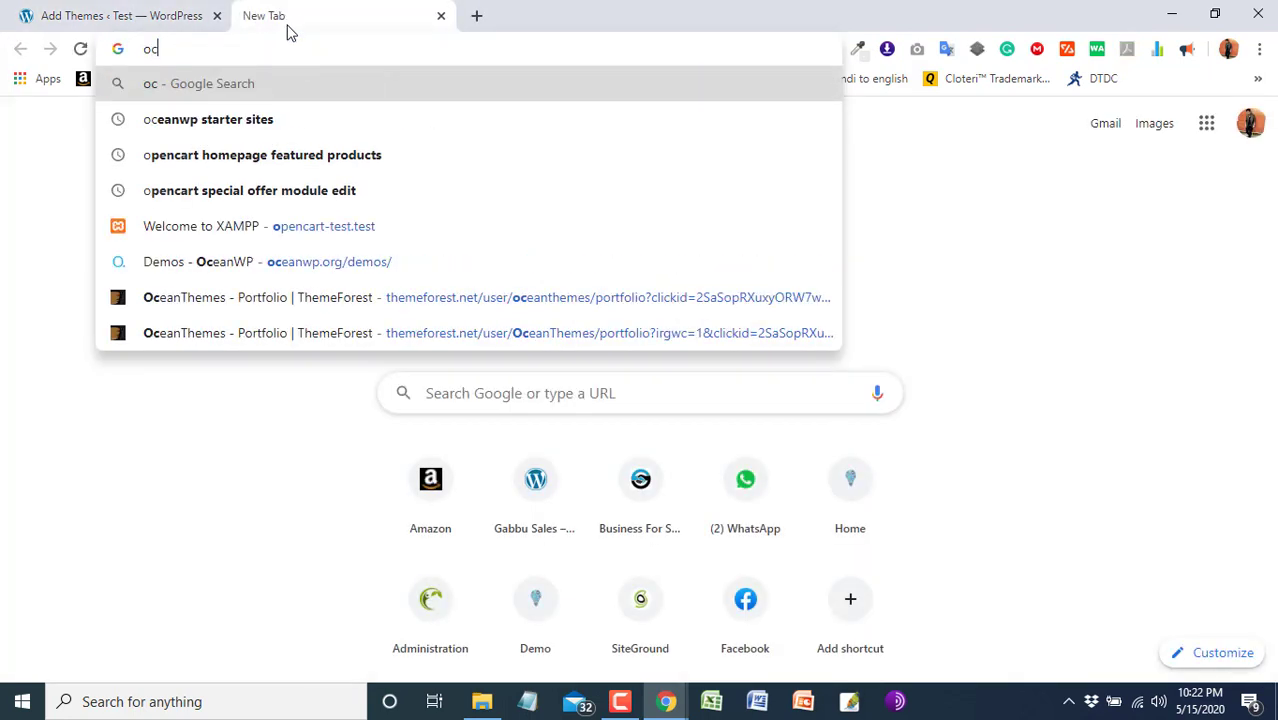
type("ean wp ")
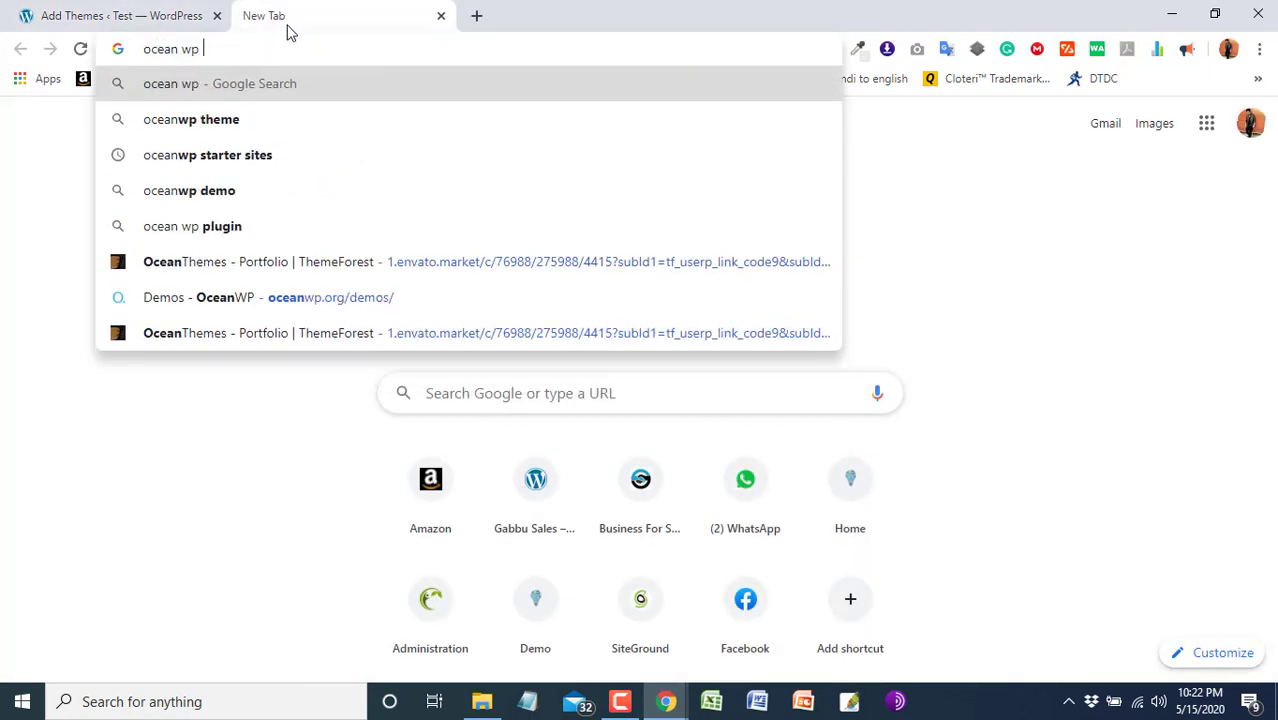
type("theme dow")
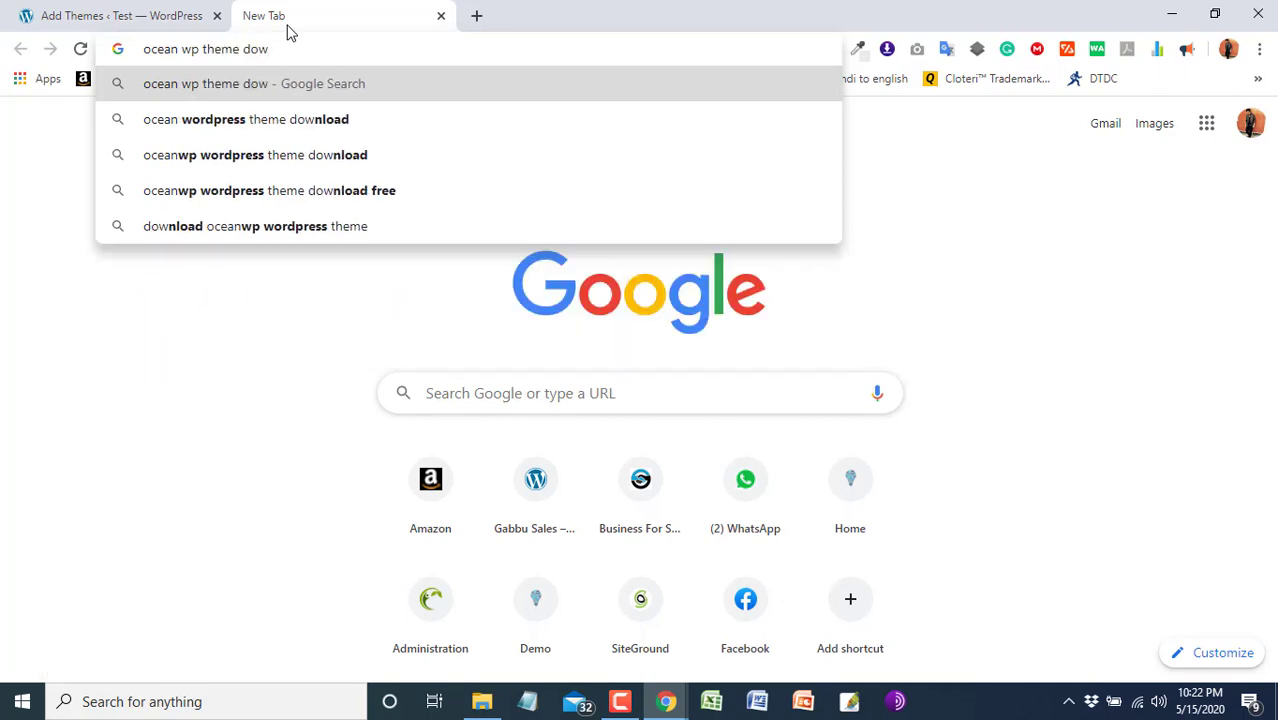
key("Down")
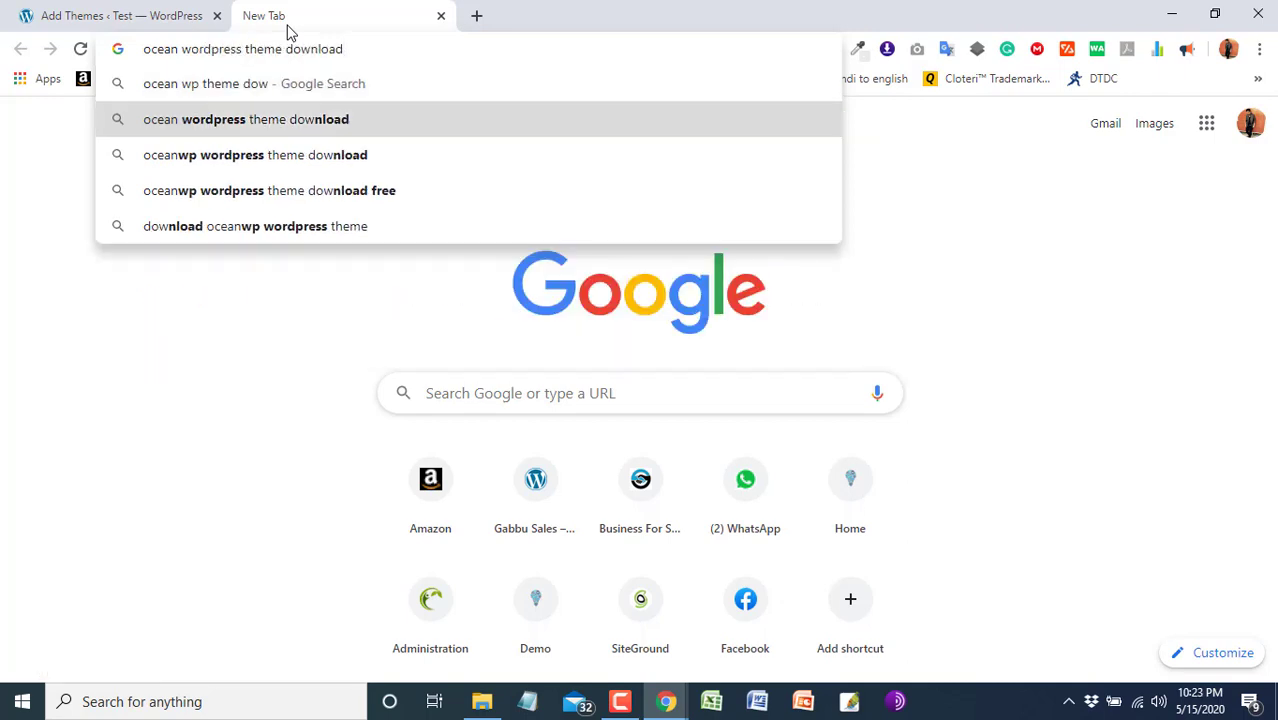
key("Down")
key("Return")
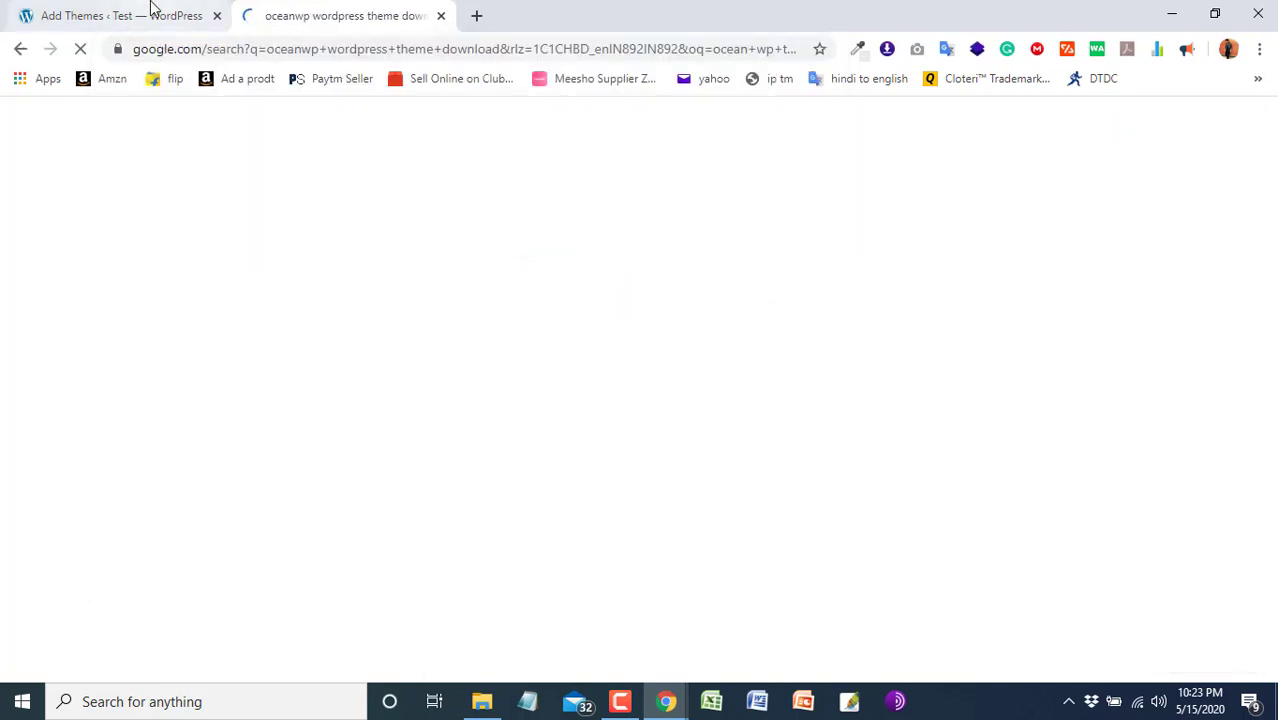
- Activate the installed Astra theme on the WordPress site and look over its theme details
left_click(150, 10)
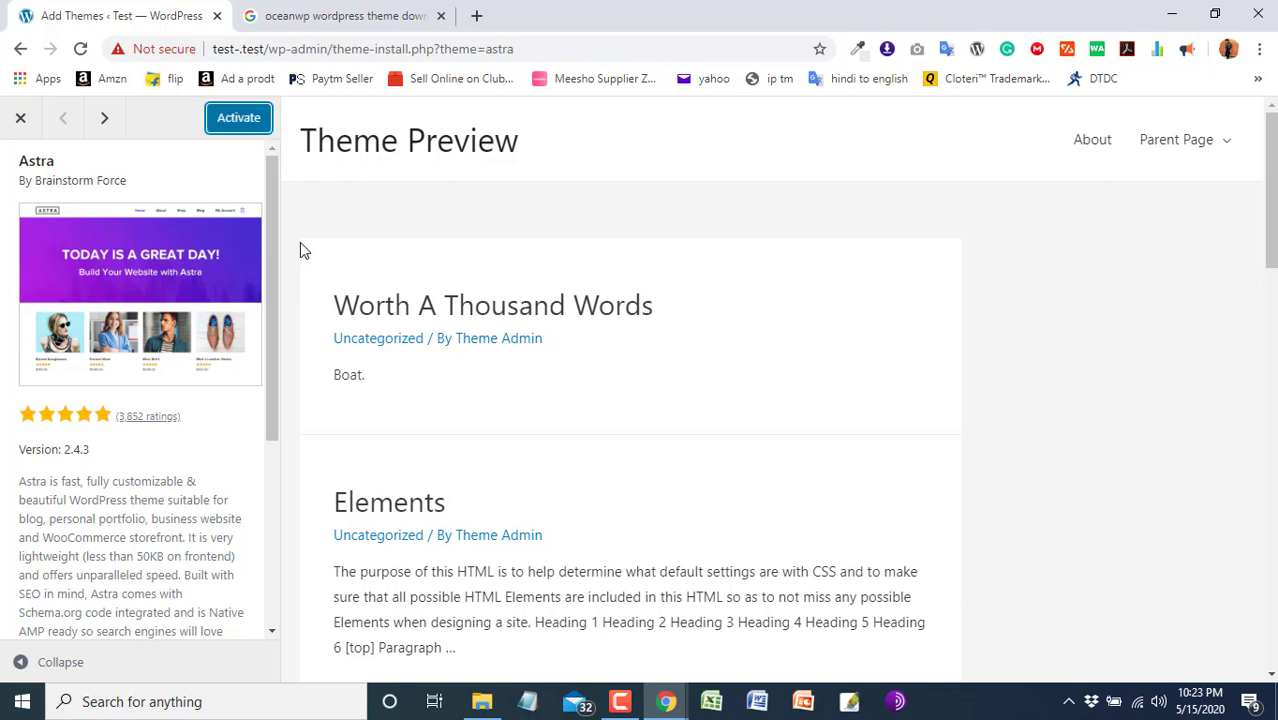
left_click(224, 130)
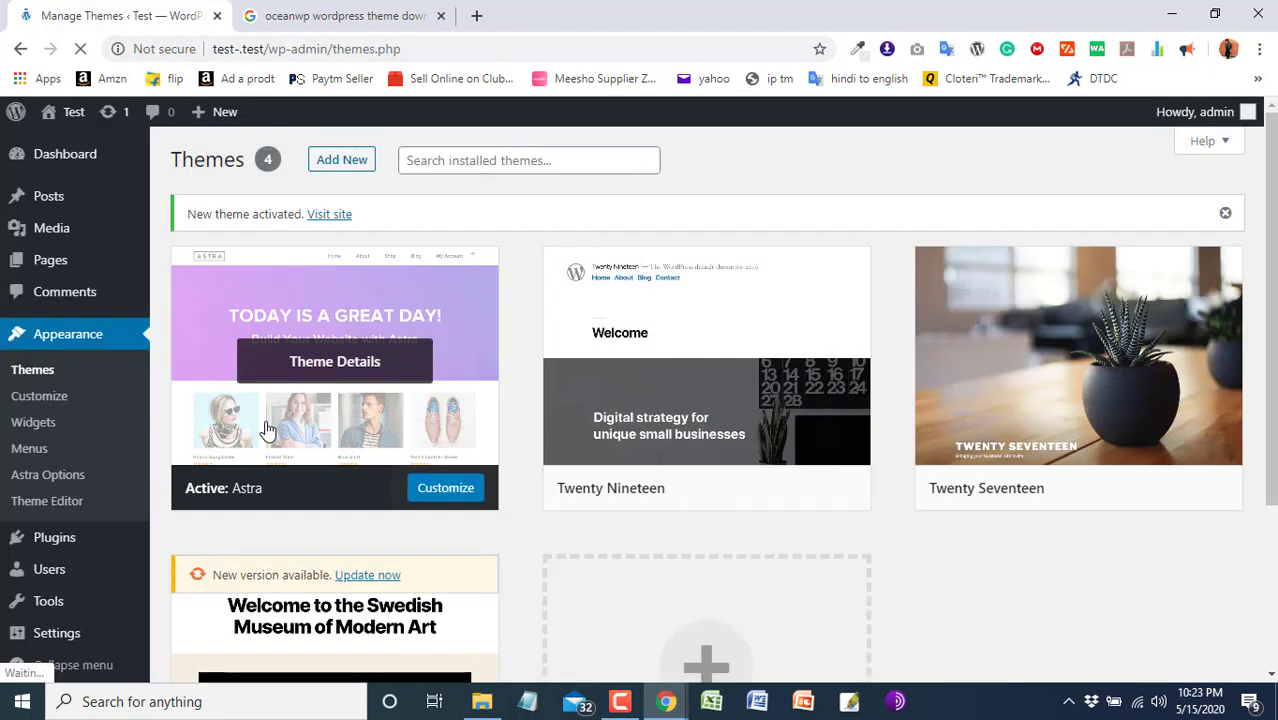
left_click(318, 385)
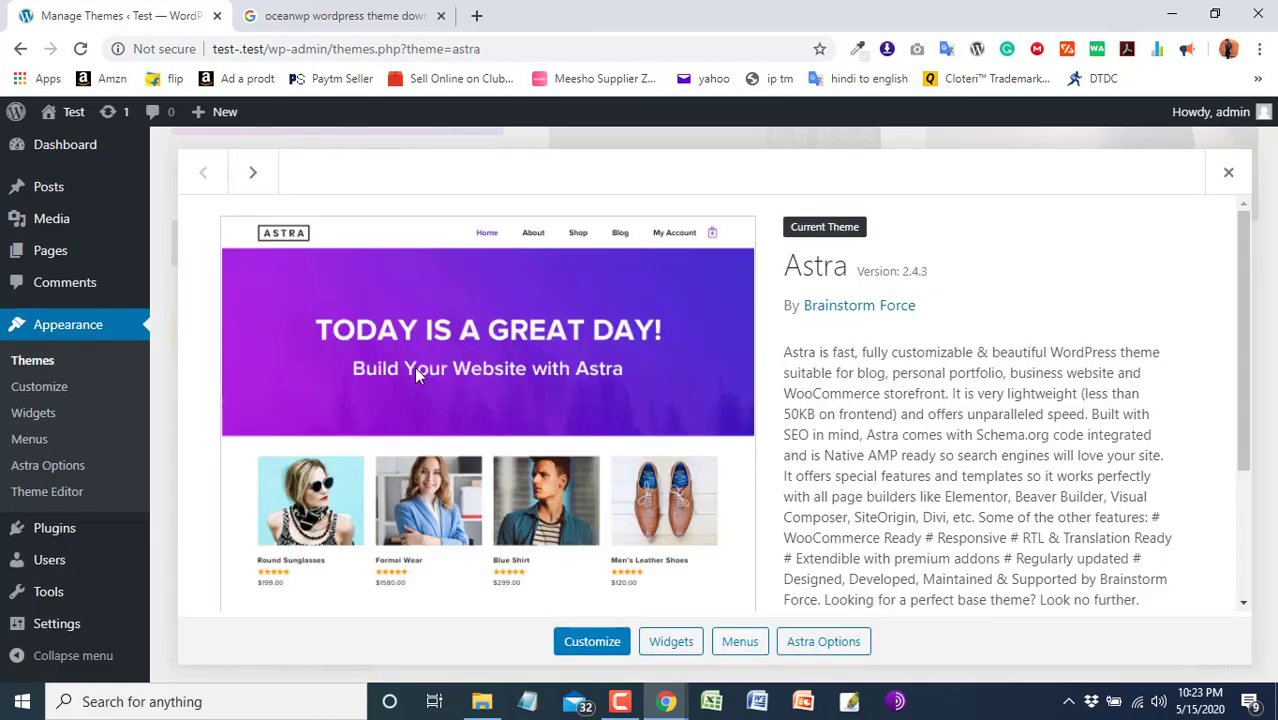
scroll(856, 485, "down", 2)
scroll(648, 470, "up", 2)
scroll(645, 500, "up", 1)
- Open the site's front end in a new tab and examine the home page from header to footer
mouse_move(70, 112)
middle_click(60, 143)
left_click(330, 15)
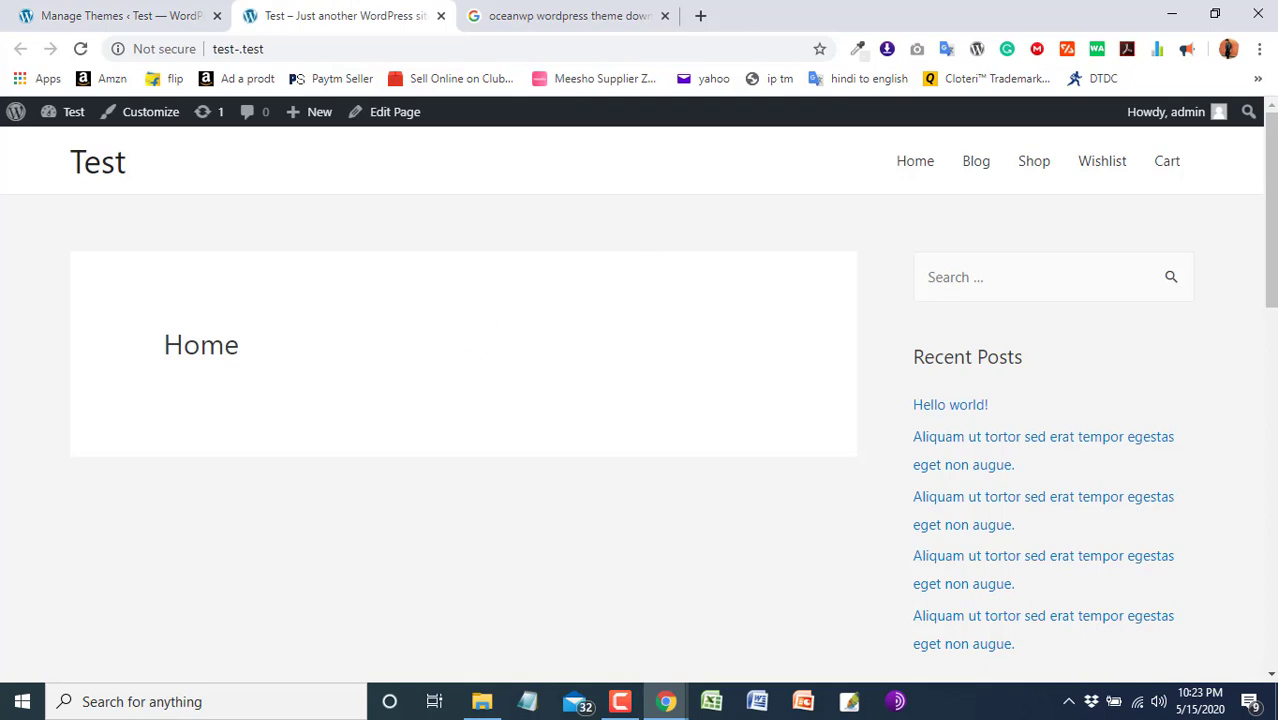
scroll(577, 330, "down", 2)
scroll(638, 397, "down", 8)
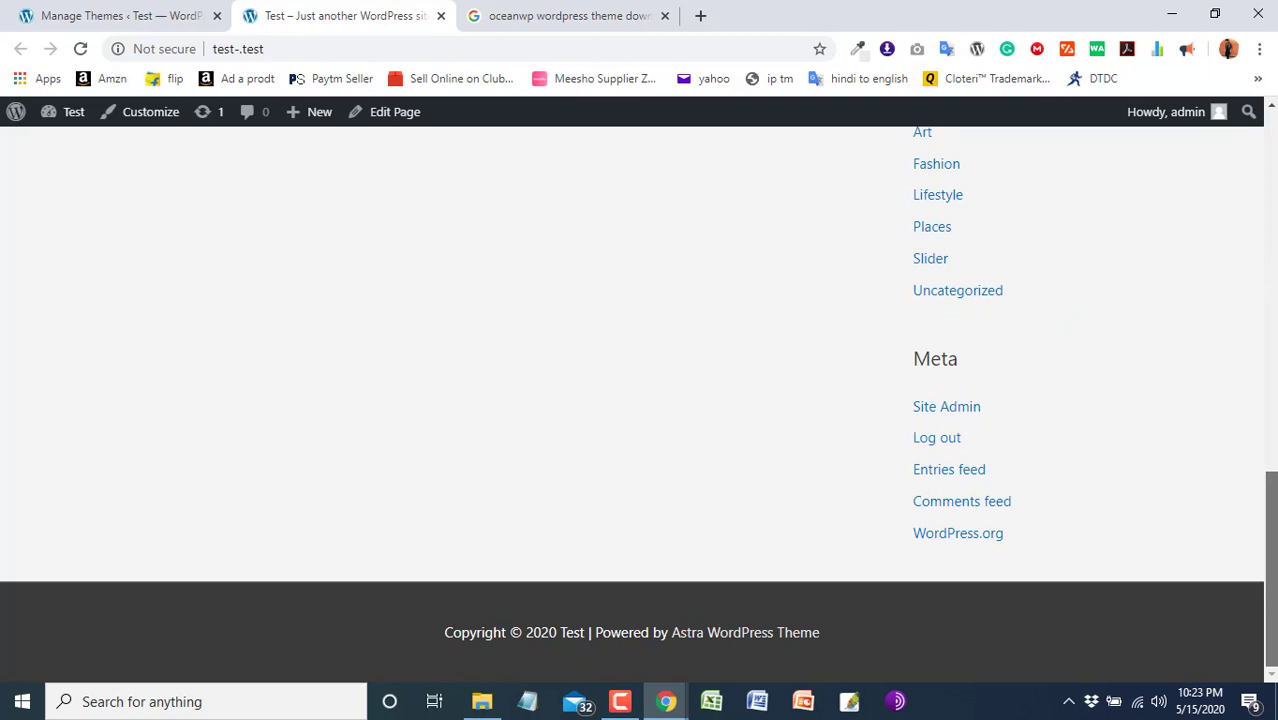
left_click_drag(1270, 560, 1251, 208)
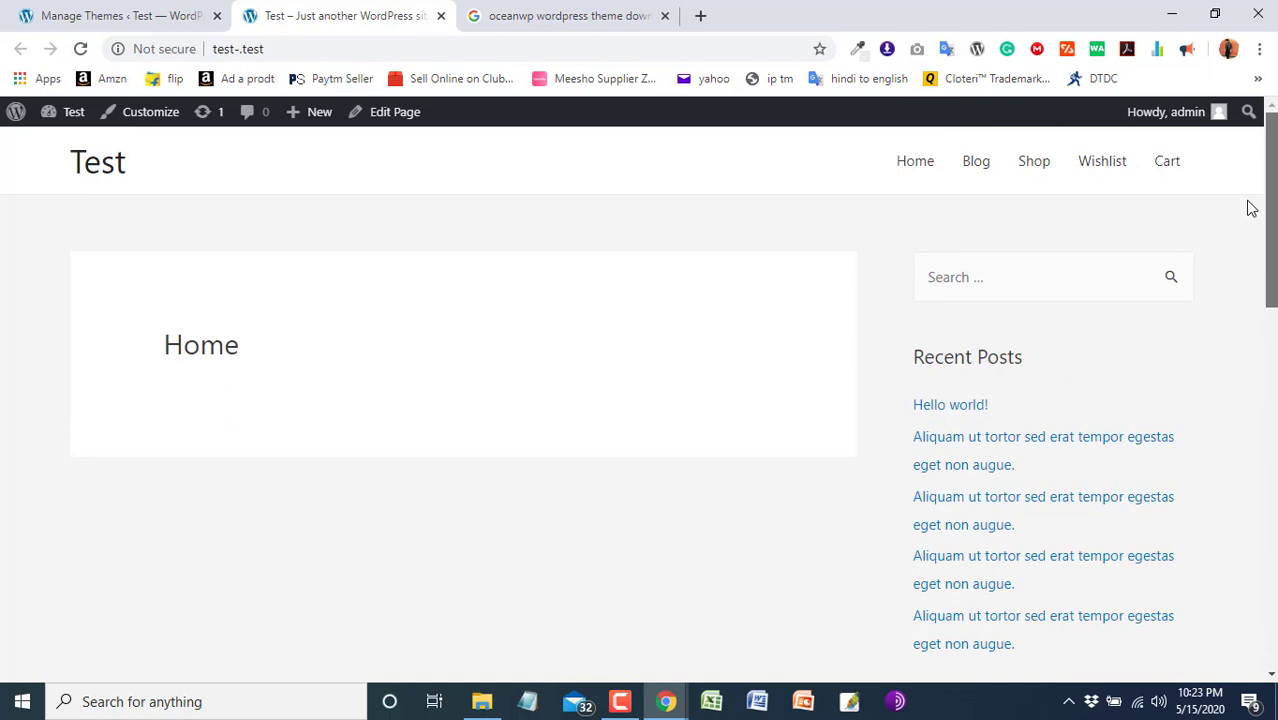
- Return to the Astra theme details, read the rest of the description and open Astra Options
left_click(94, 12)
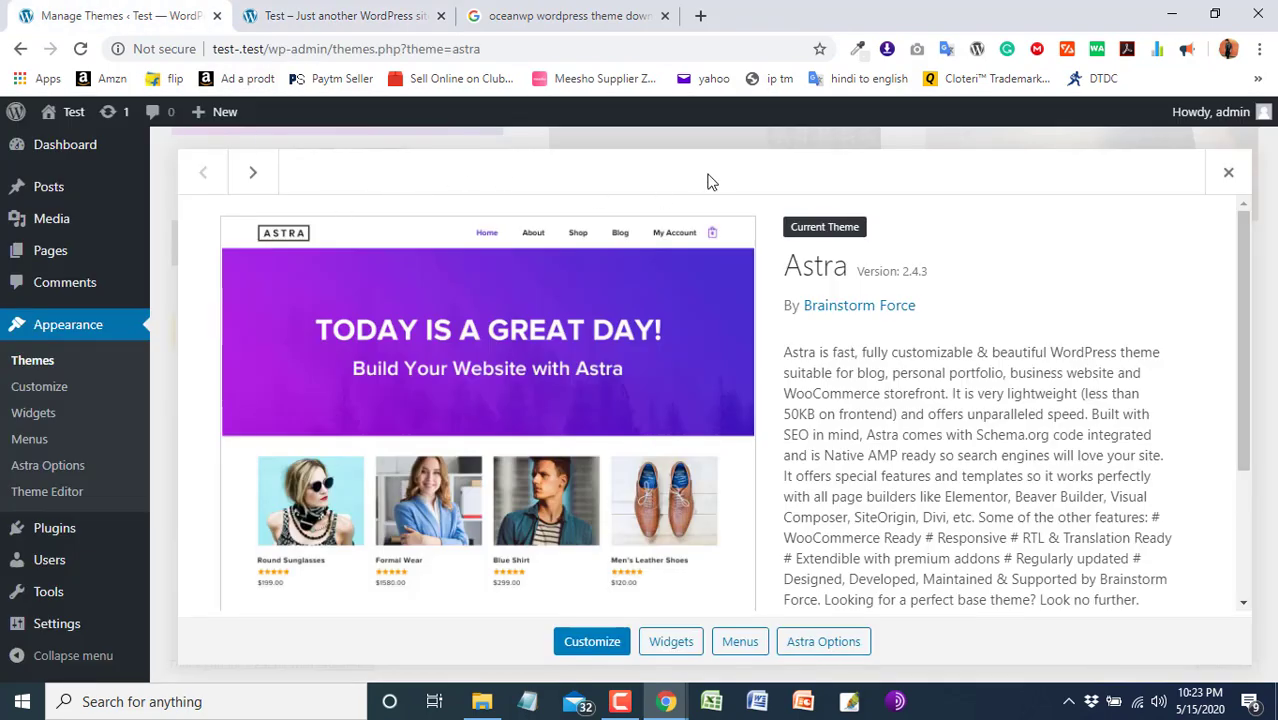
left_click_drag(1240, 268, 1255, 462)
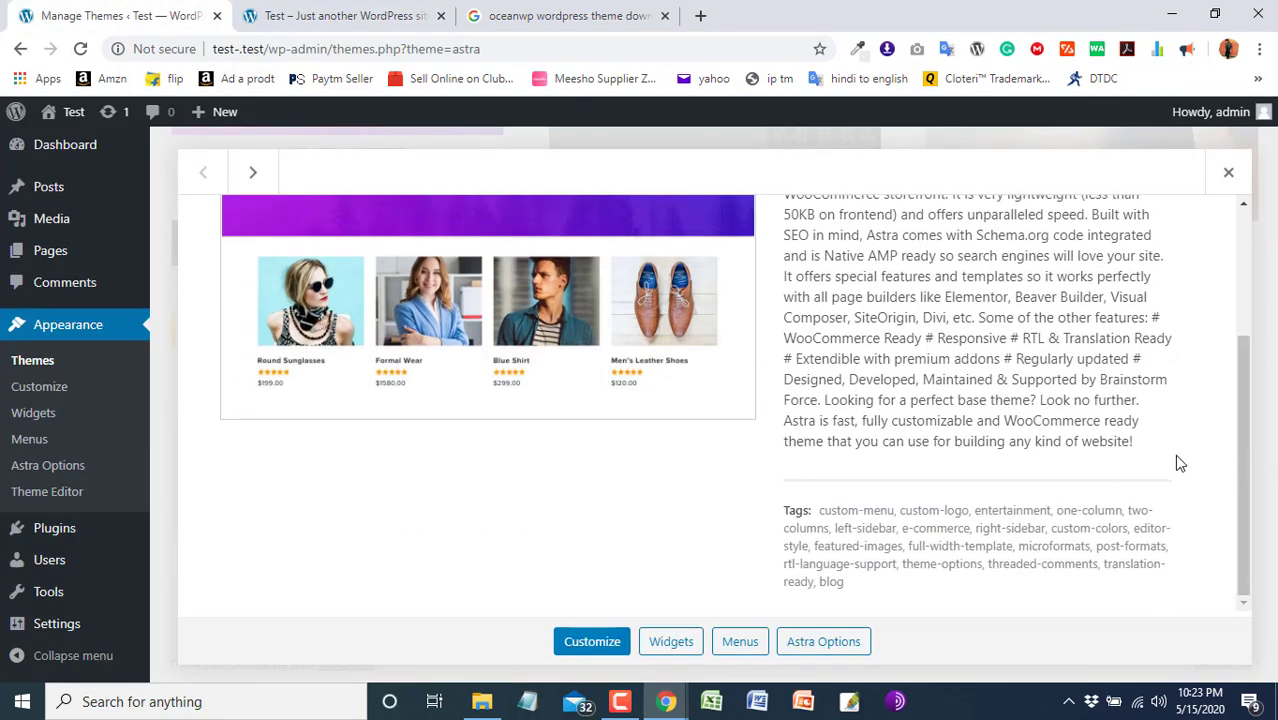
left_click(828, 645)
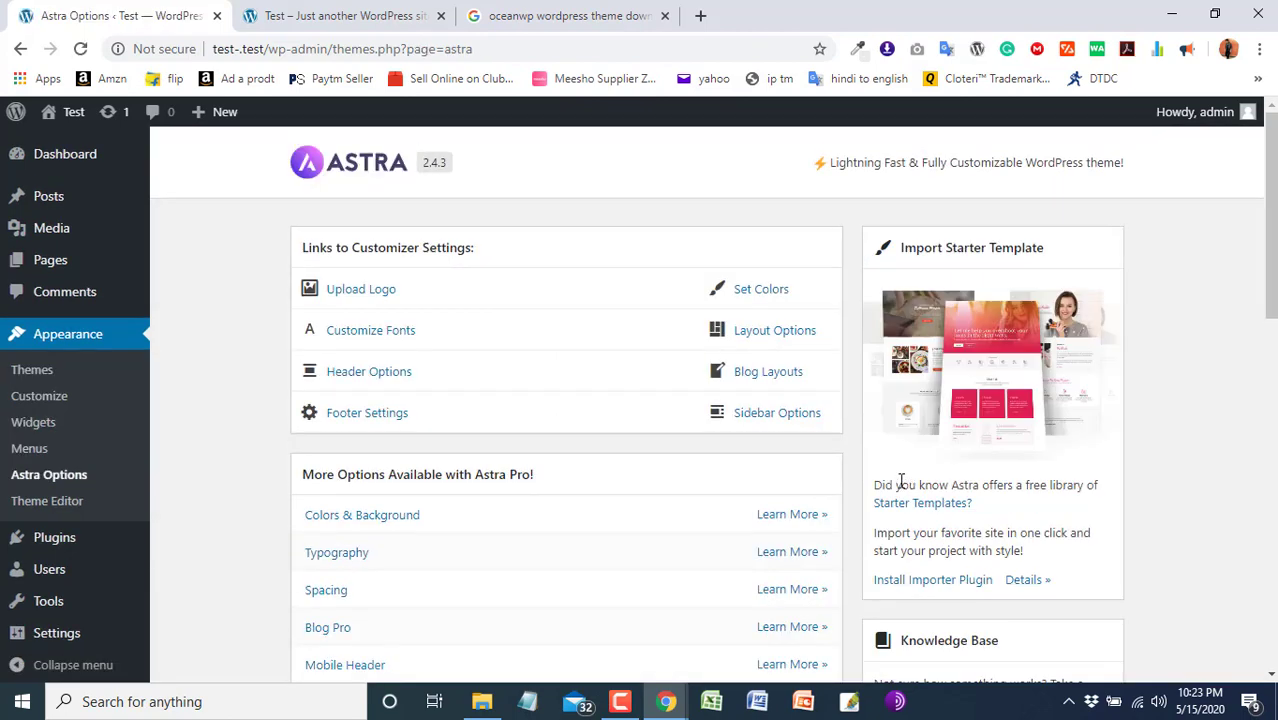
scroll(900, 485, "down", 3)
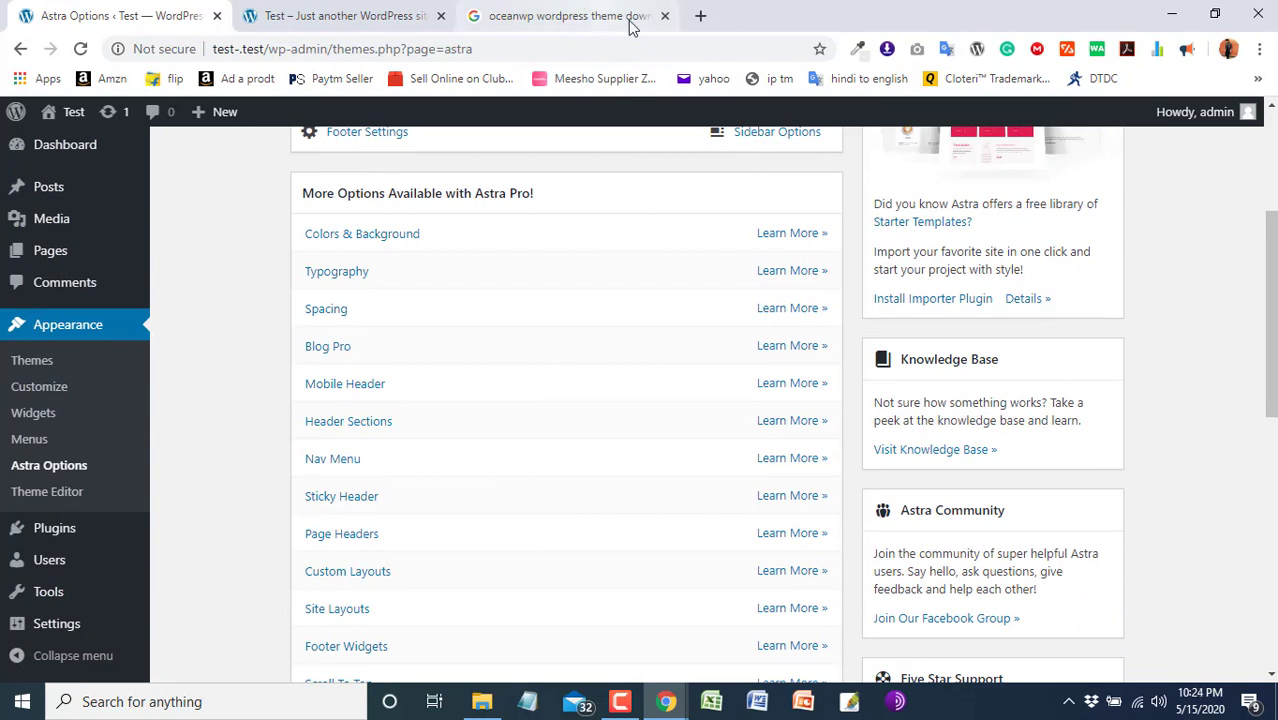
left_click(700, 16)
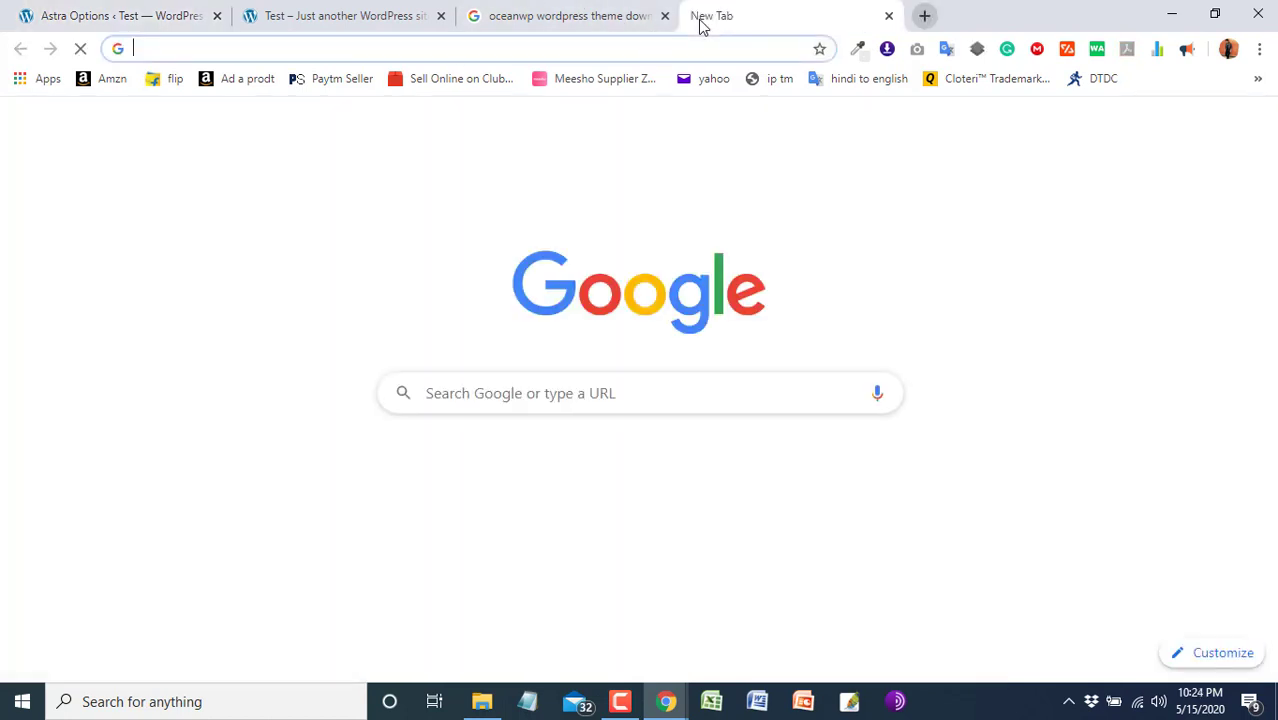
left_click_drag(760, 16, 336, 14)
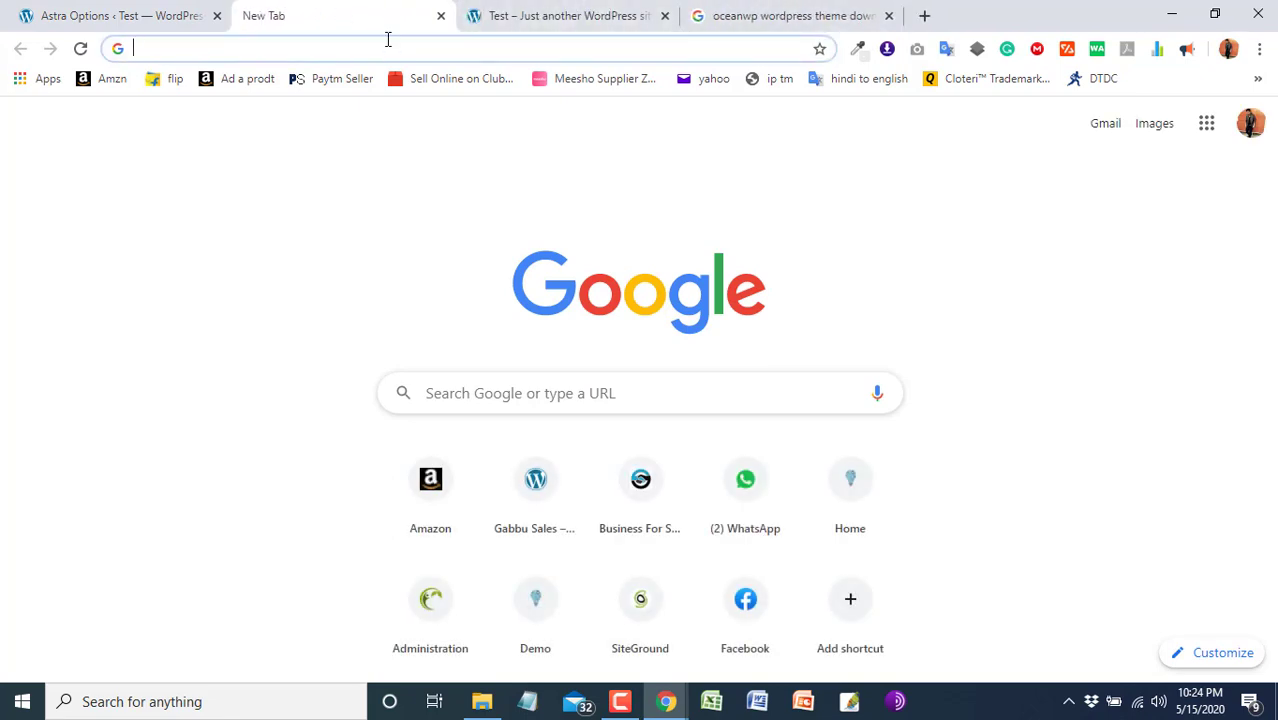
- Open the OceanWP theme page on WordPress.org from the Google results and download the theme package
left_click(735, 12)
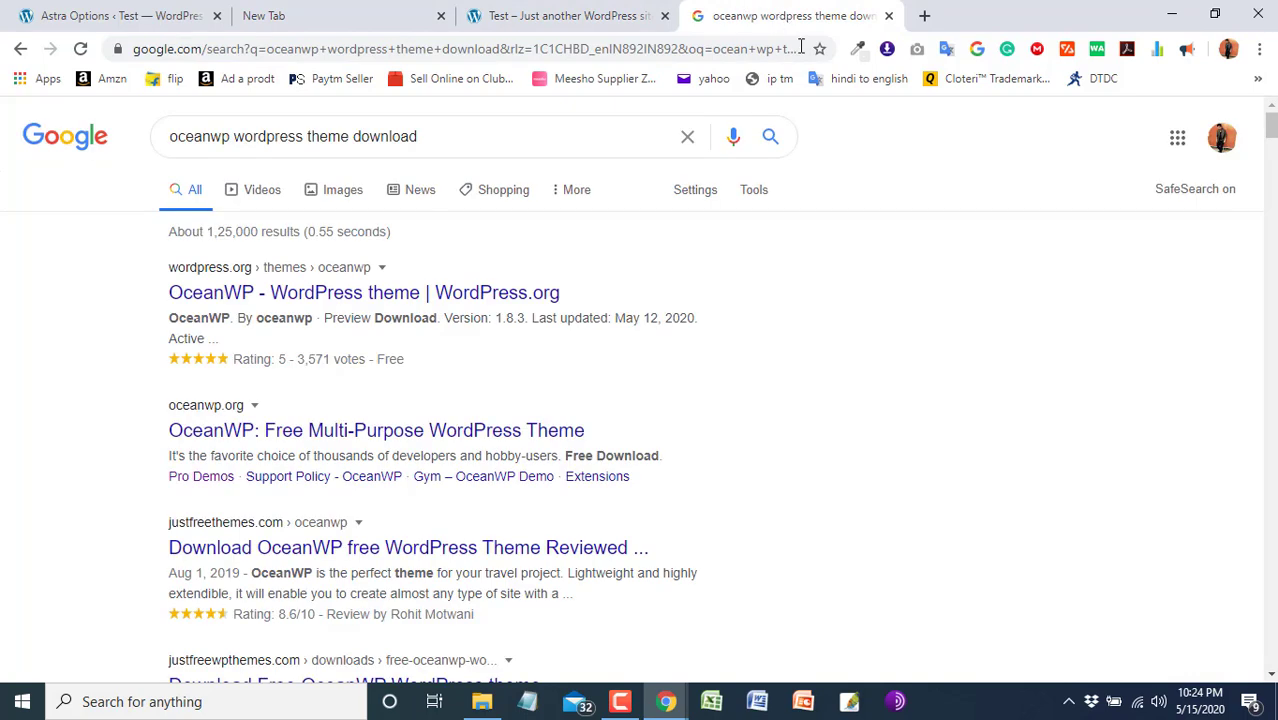
left_click(474, 300)
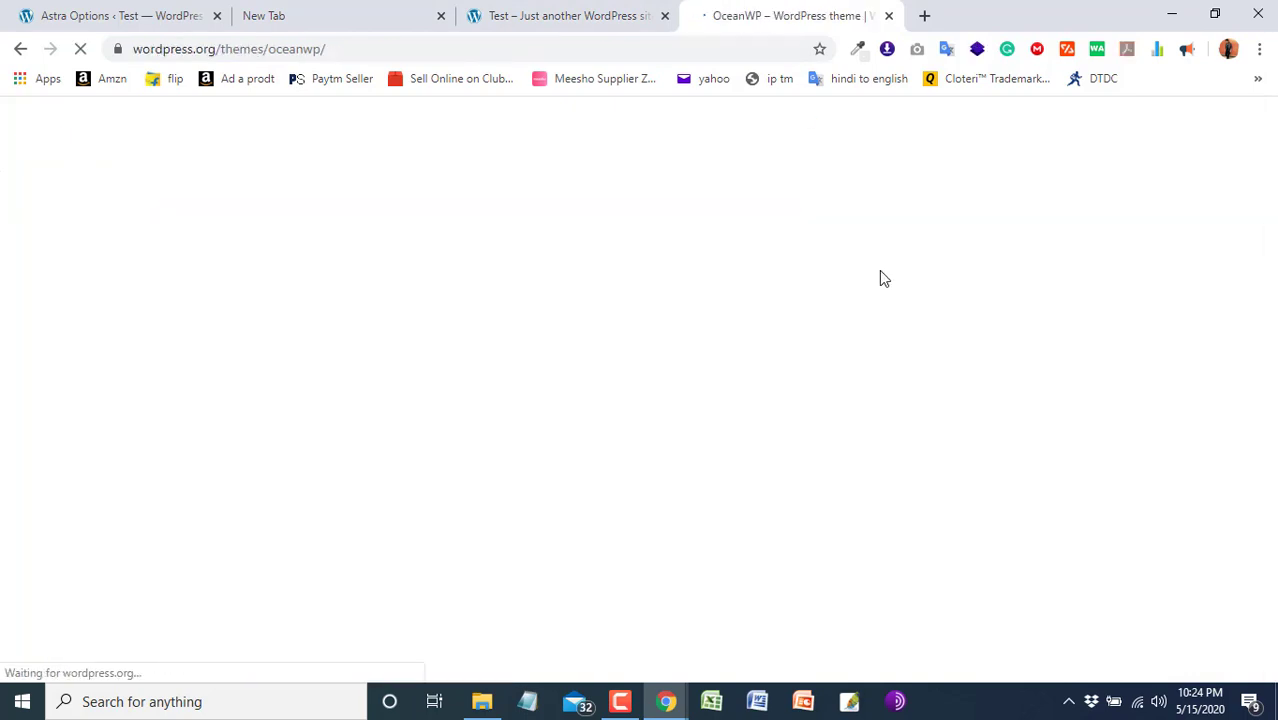
scroll(920, 350, "down", 2)
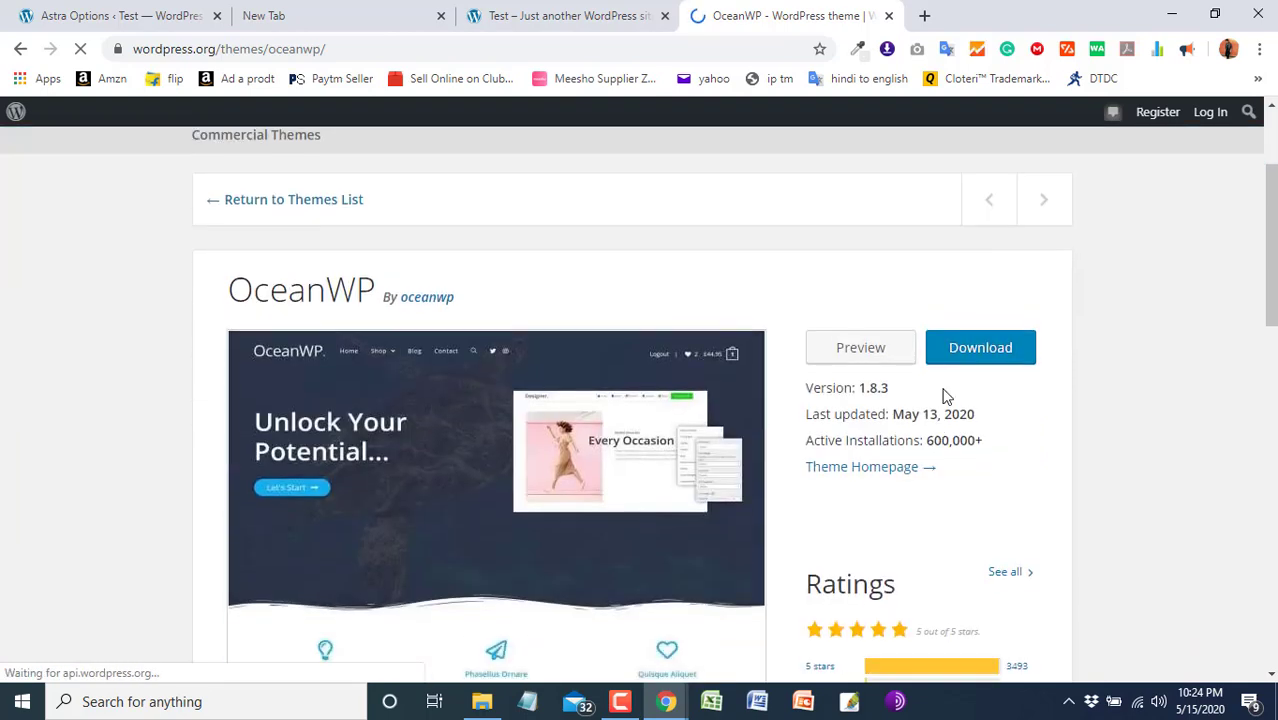
left_click(944, 357)
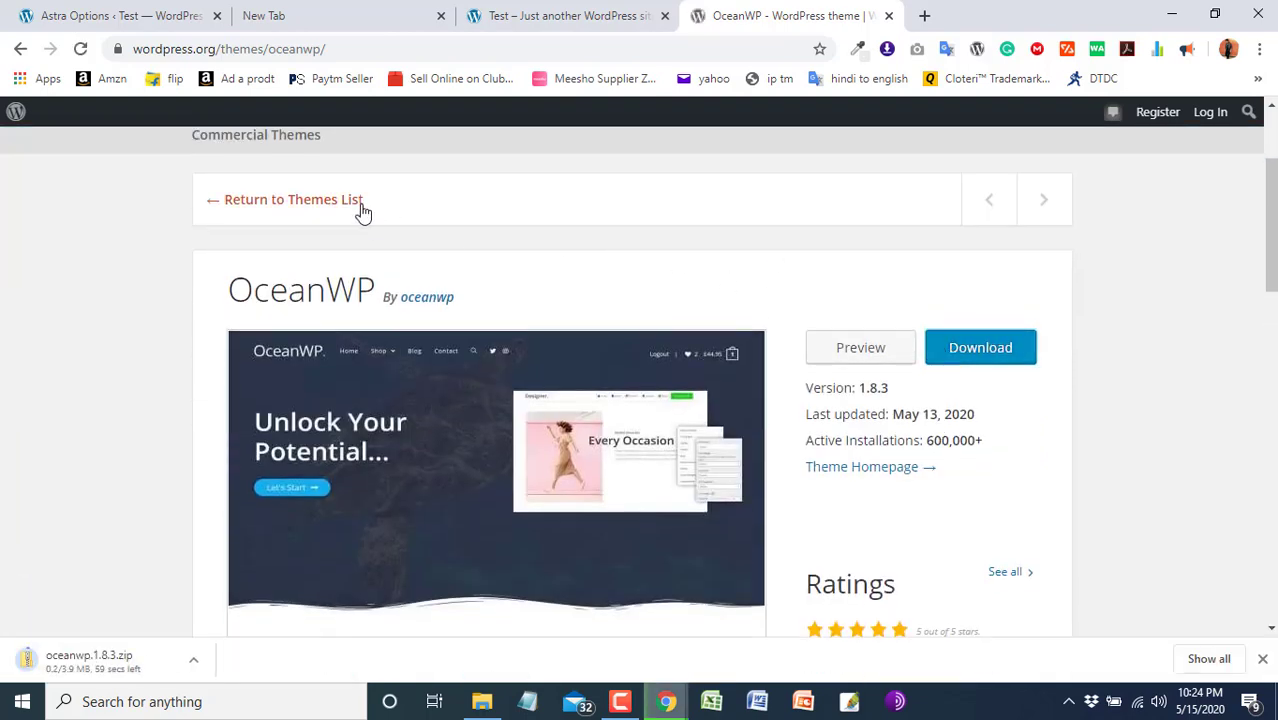
- Close the empty browser tab and examine the site's home page under Astra, including the copyright line in the footer
left_click(250, 24)
left_click(70, 16)
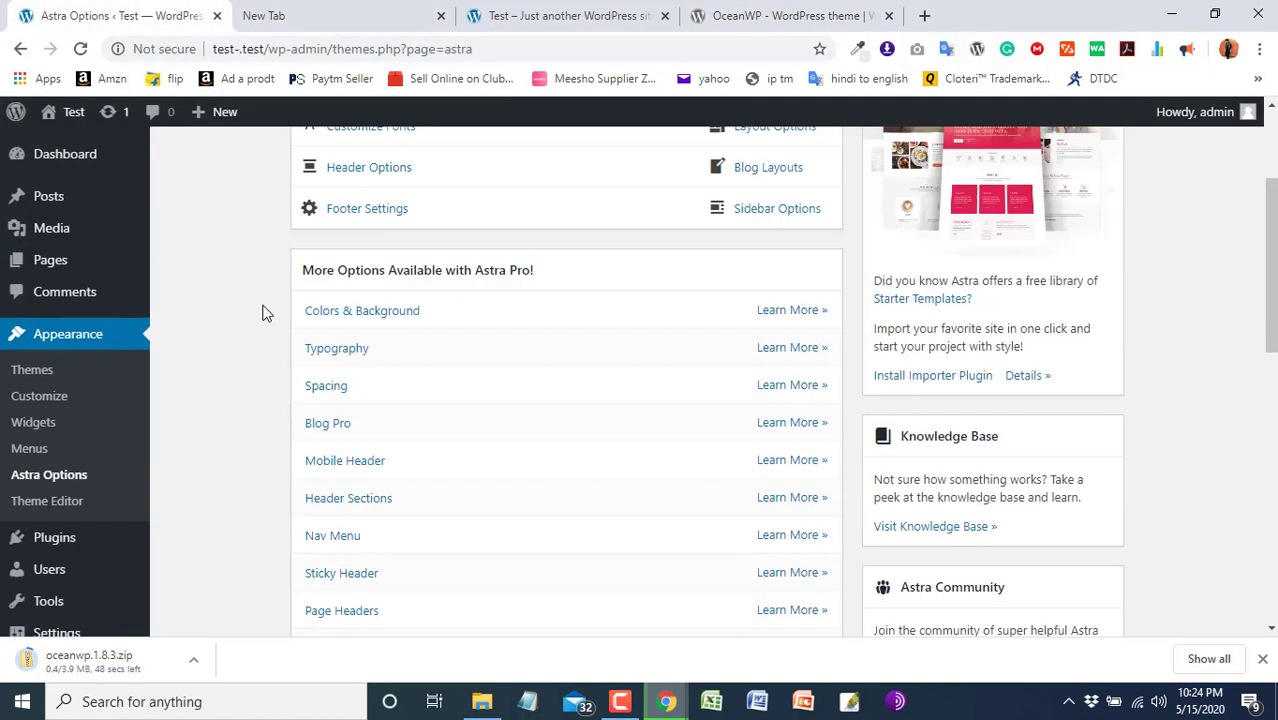
scroll(262, 313, "up", 2)
mouse_move(80, 124)
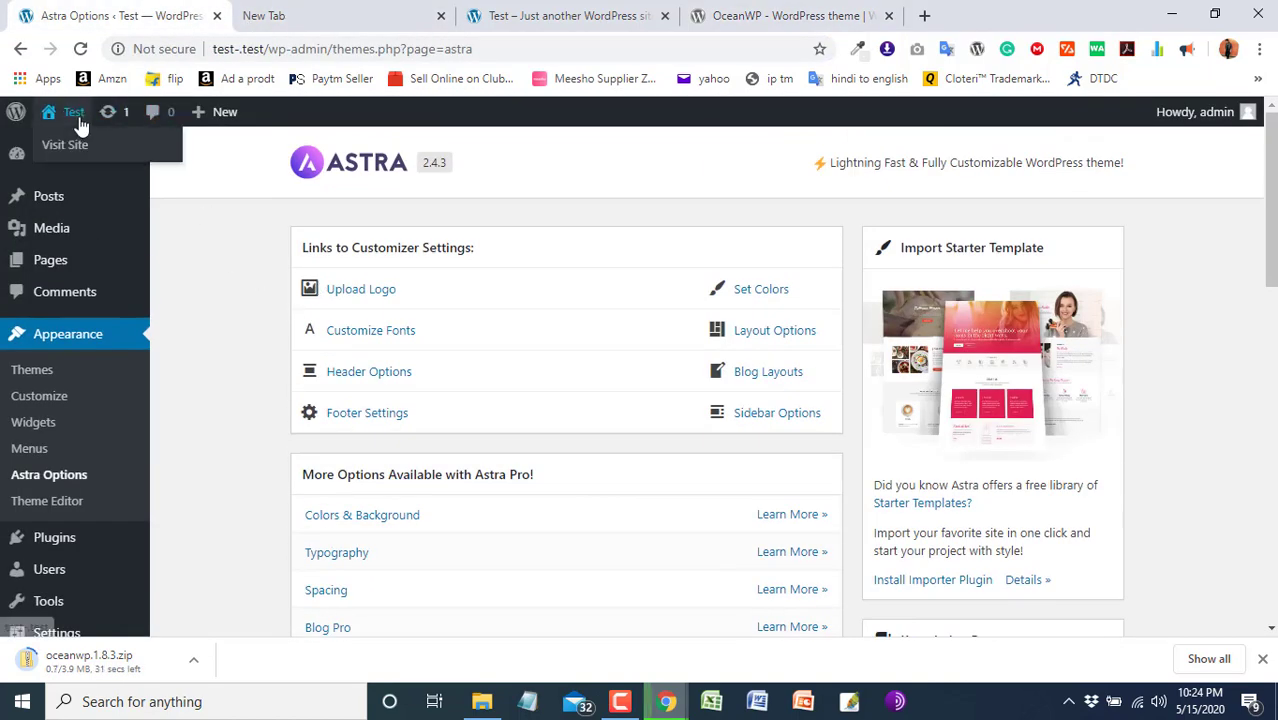
left_click(372, 12)
left_click(441, 16)
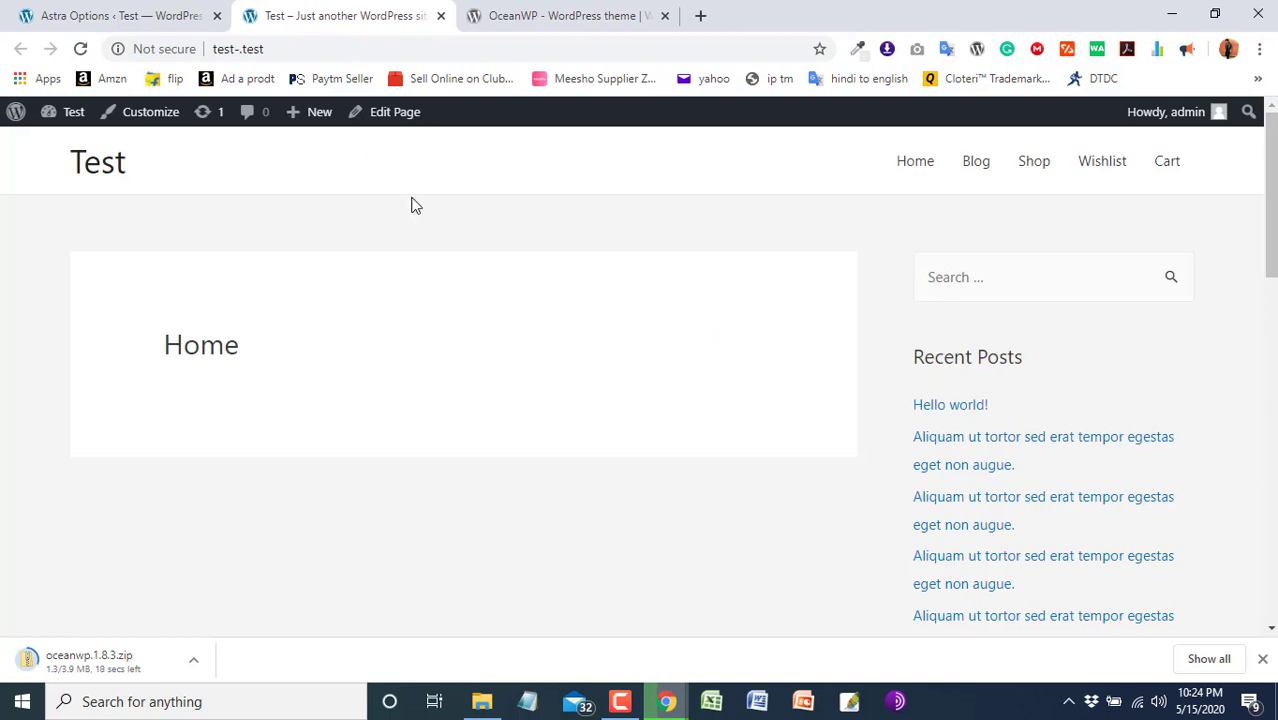
scroll(230, 203, "down", 10)
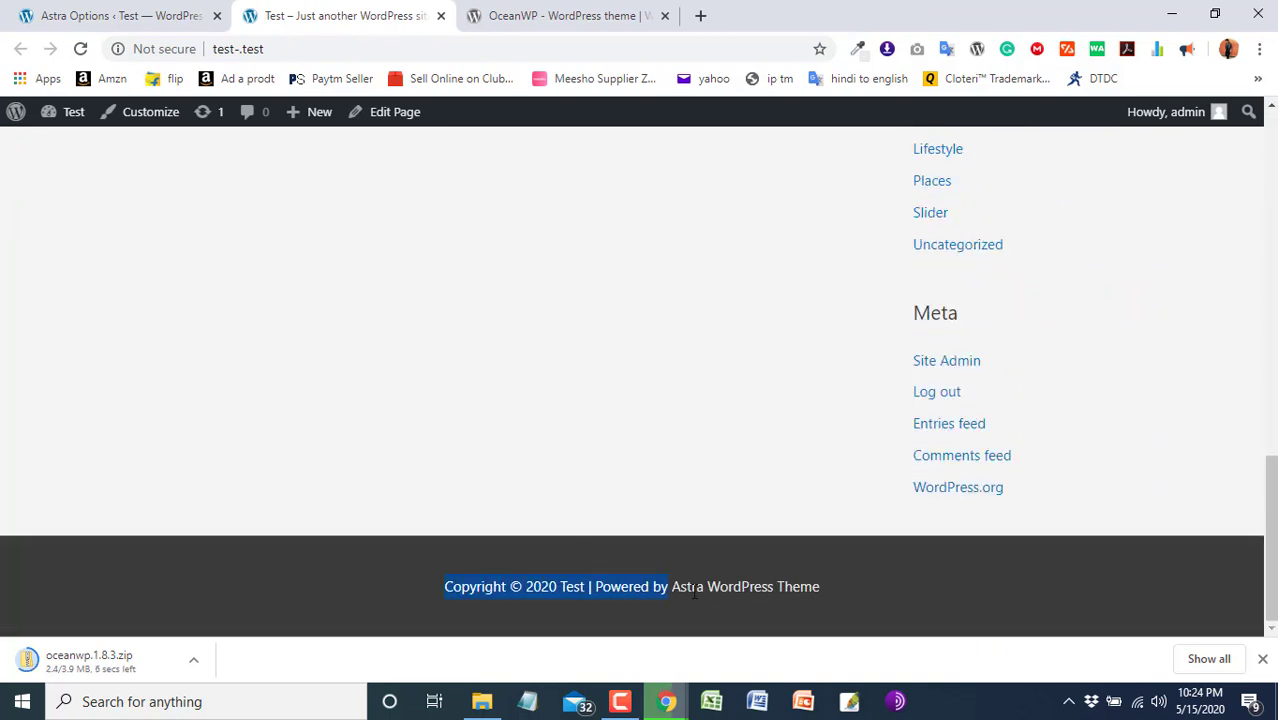
left_click_drag(695, 591, 690, 620)
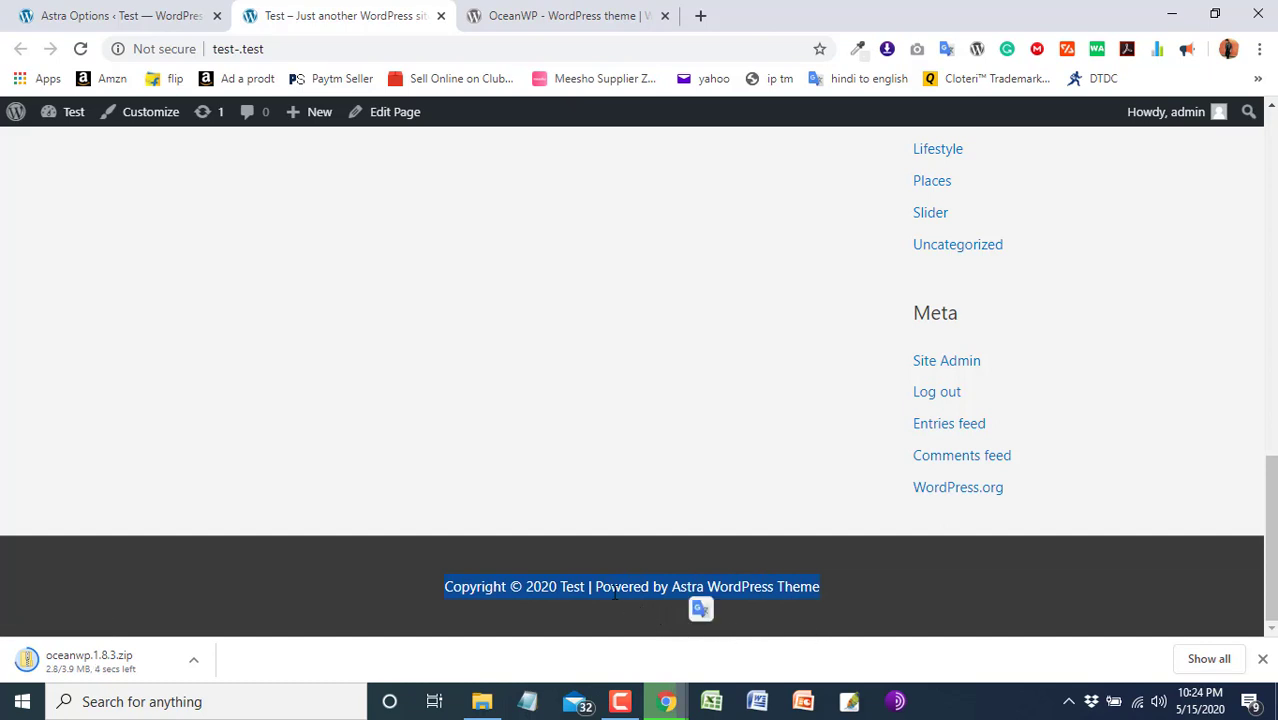
scroll(700, 600, "up", 5)
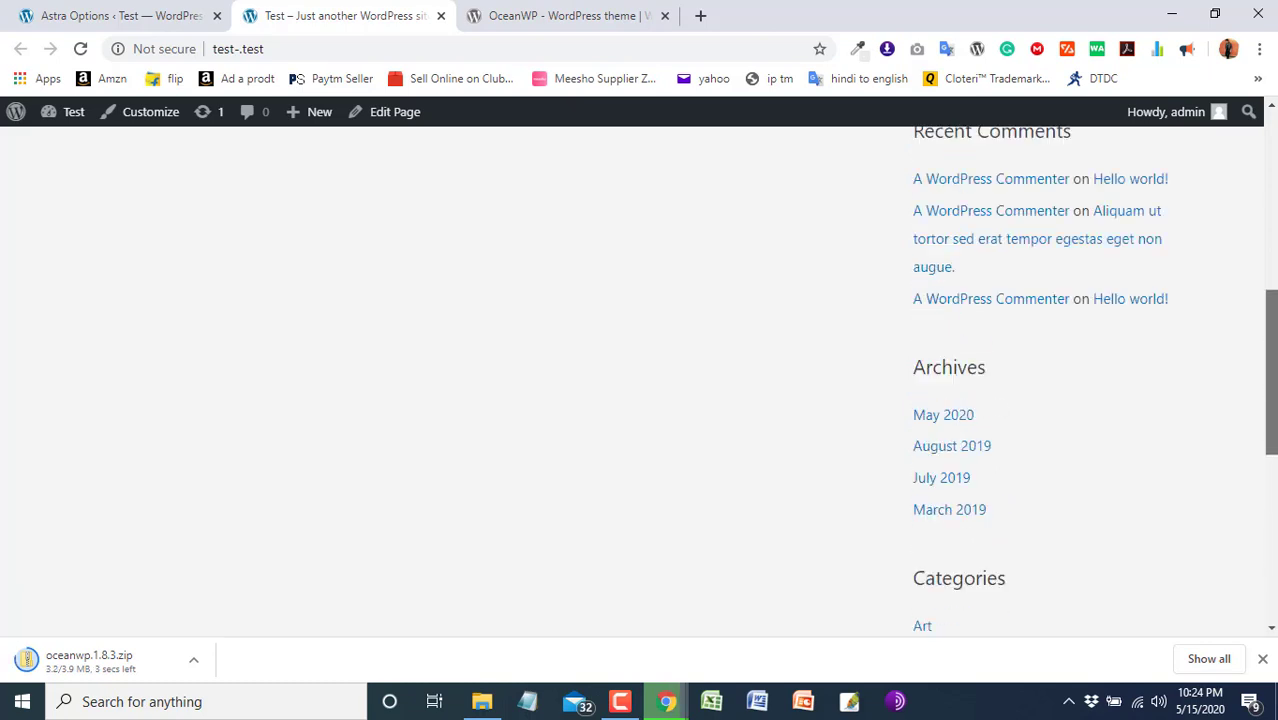
scroll(360, 560, "up", 5)
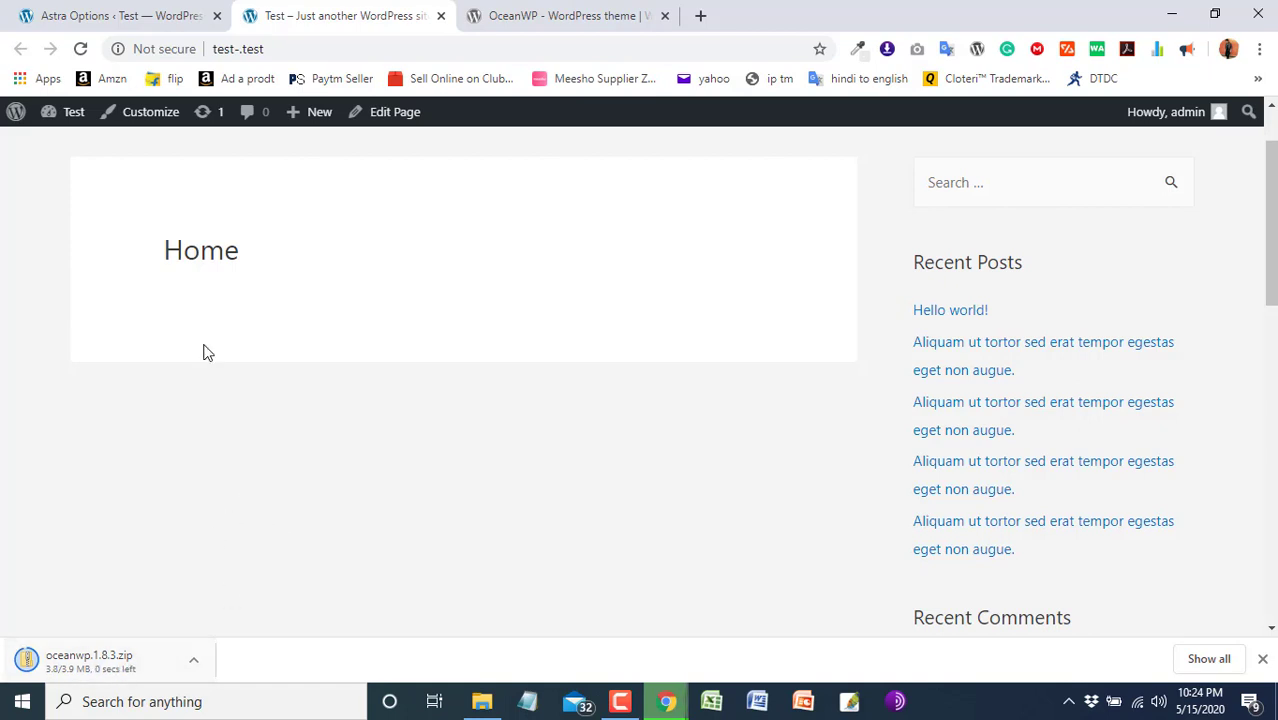
- Return to the WordPress admin and bring up the upload form for adding a new theme
left_click(128, 15)
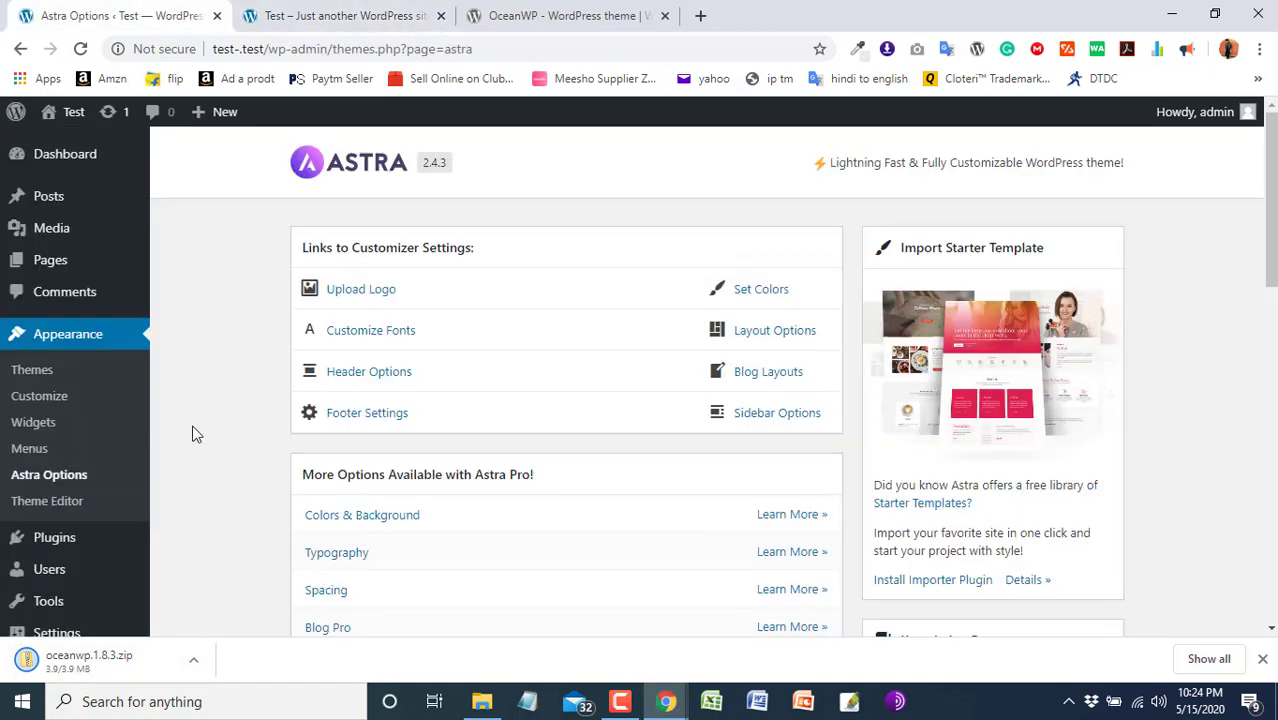
left_click(37, 373)
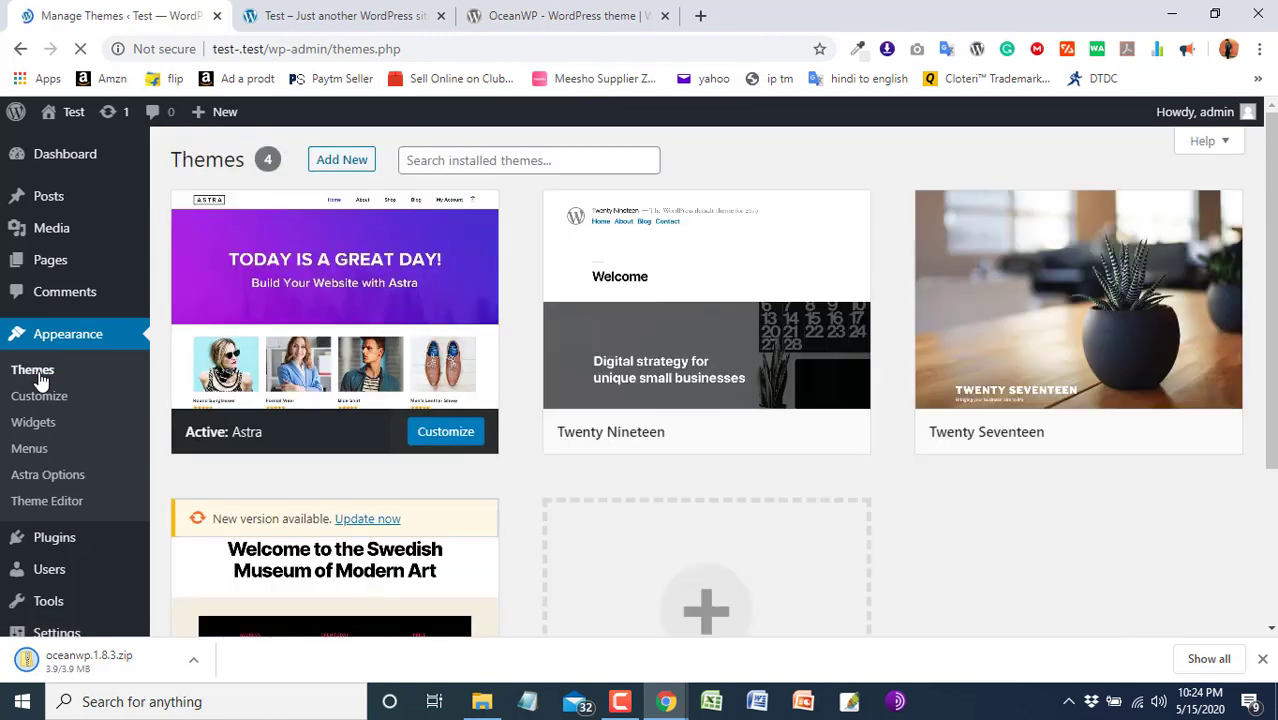
left_click(342, 160)
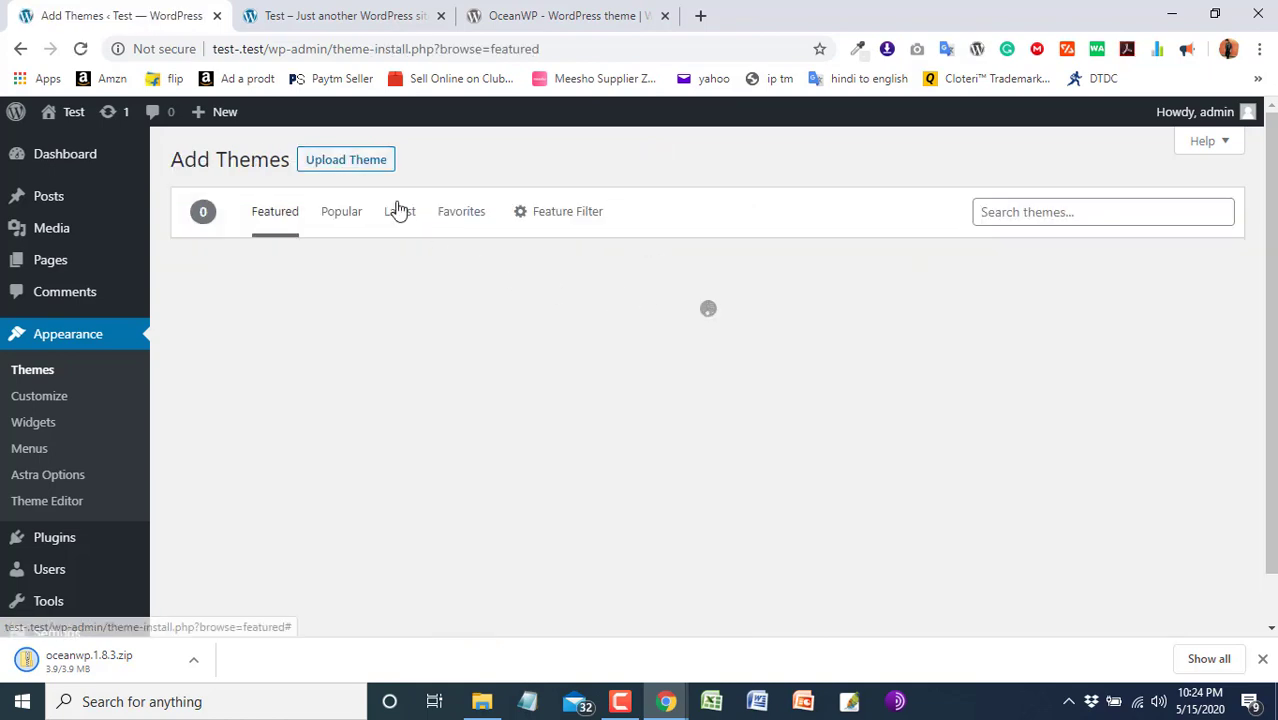
left_click(345, 162)
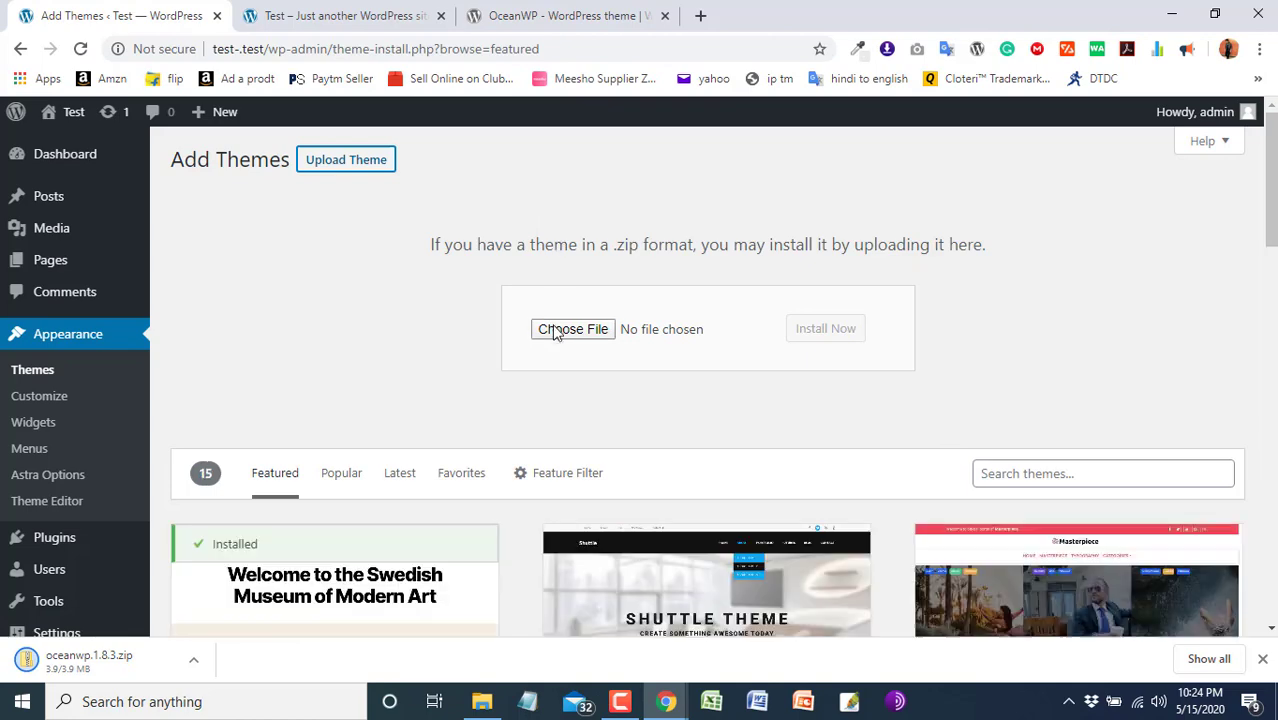
- Choose oceanwp.1.8.3.zip from the Downloads folder as the theme file to upload
left_click(555, 333)
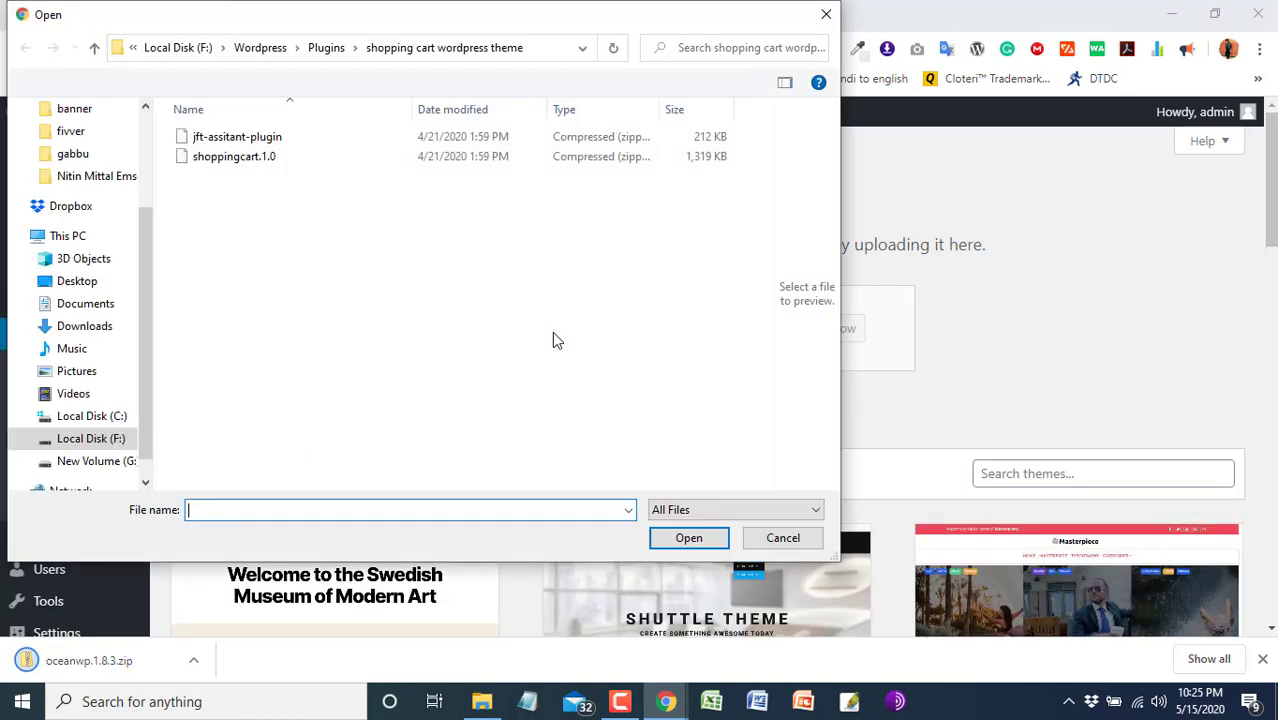
scroll(136, 240, "up", 2)
scroll(134, 232, "up", 2)
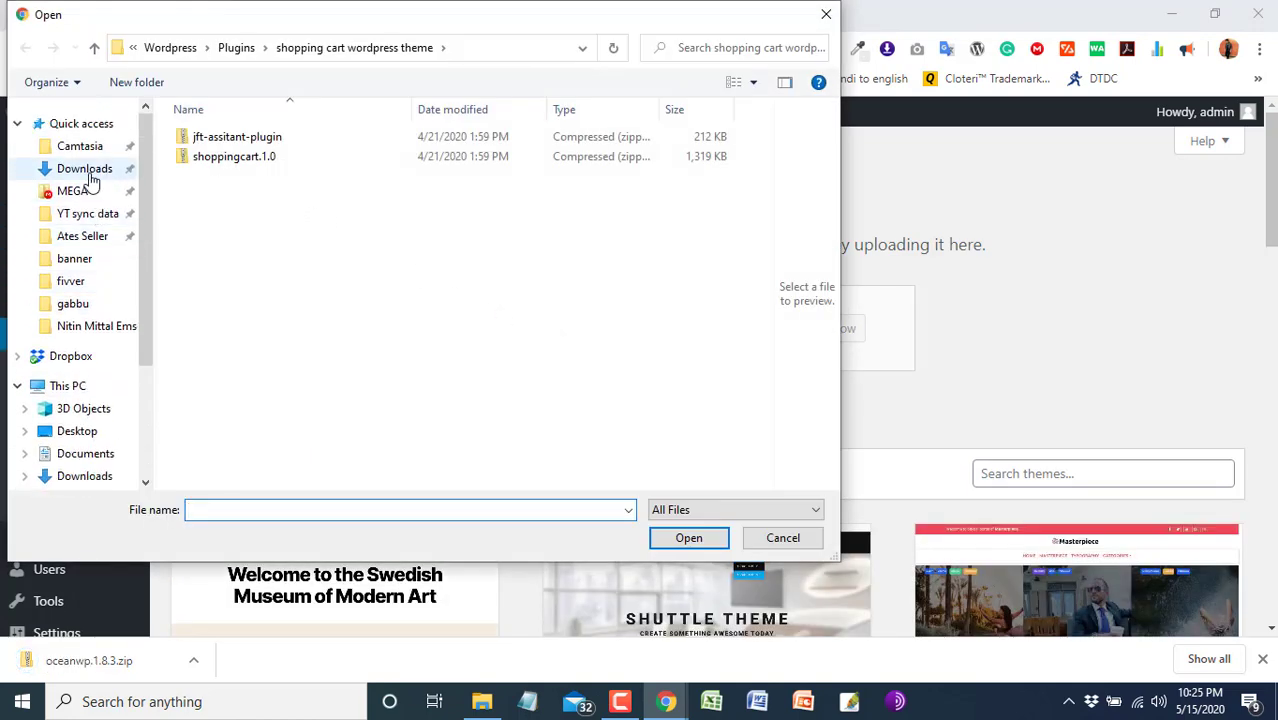
left_click(86, 168)
double_click(224, 164)
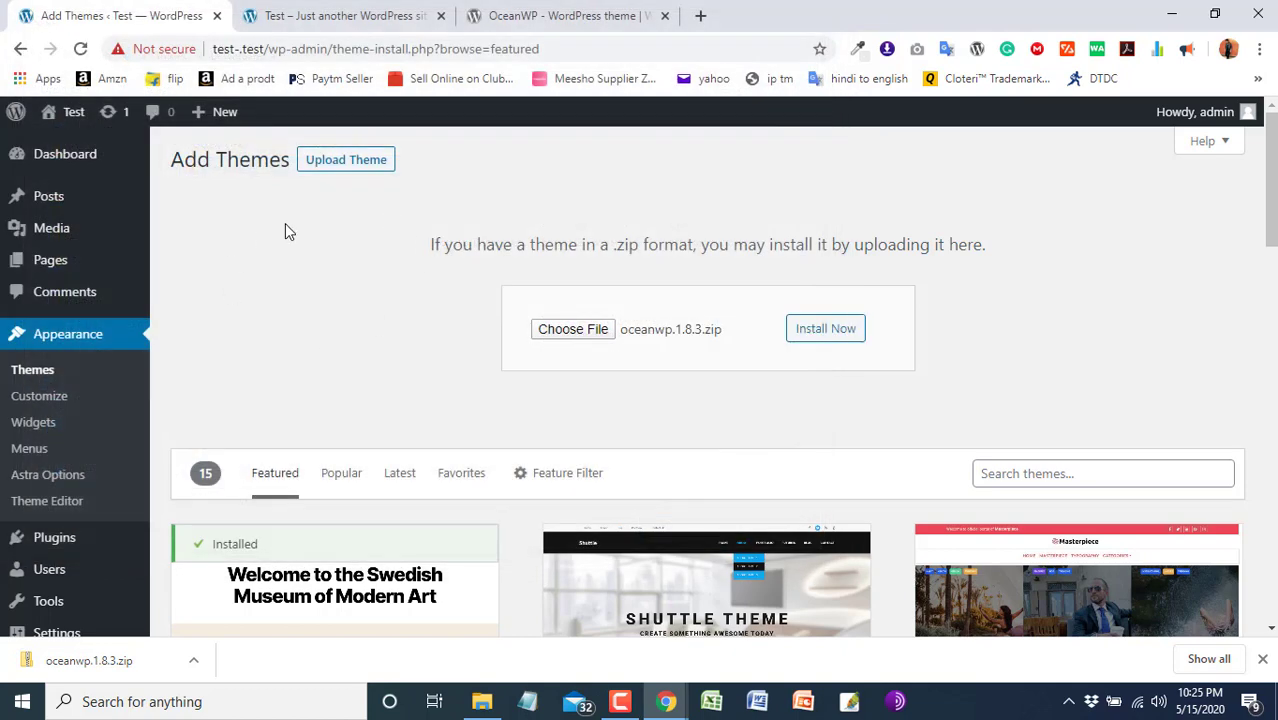
- Install the OceanWP theme from the chosen zip file, dismiss the browser's download bar and activate the theme
left_click(844, 330)
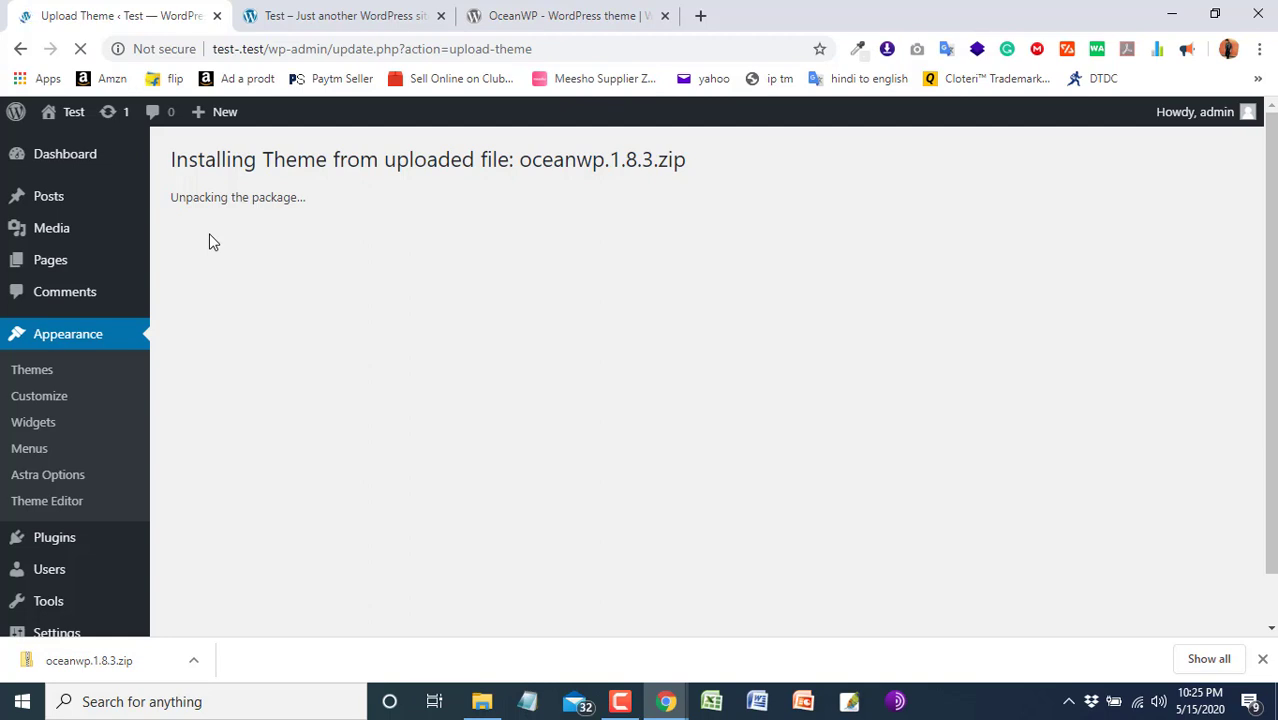
left_click(1262, 659)
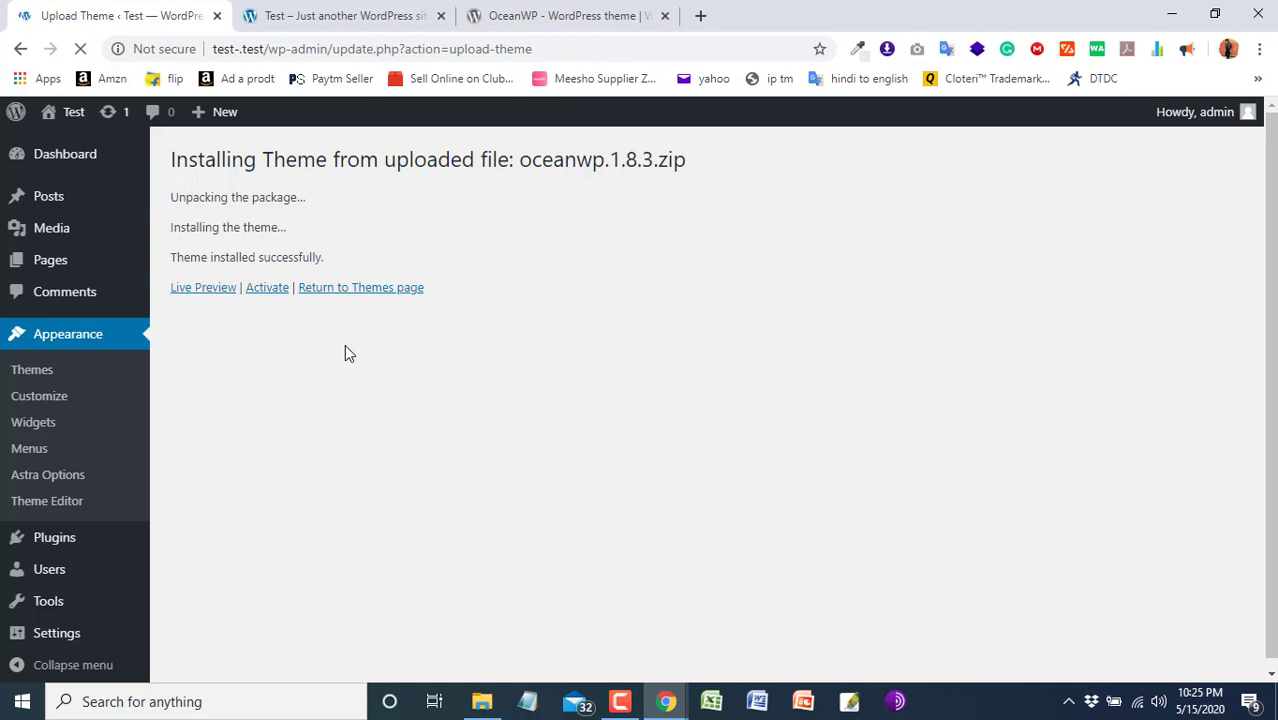
left_click(258, 290)
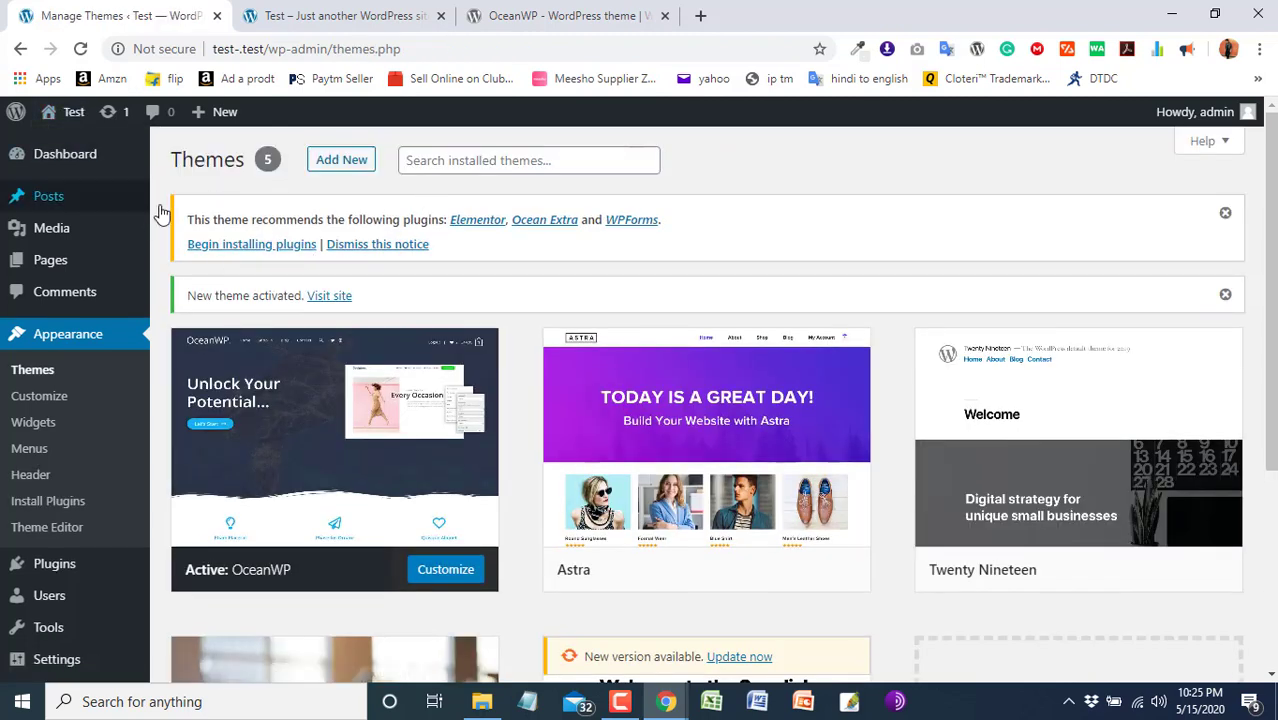
- Read the notice of recommended plugins and examine the site's front end in a new tab from header to footer
left_click_drag(188, 221, 450, 222)
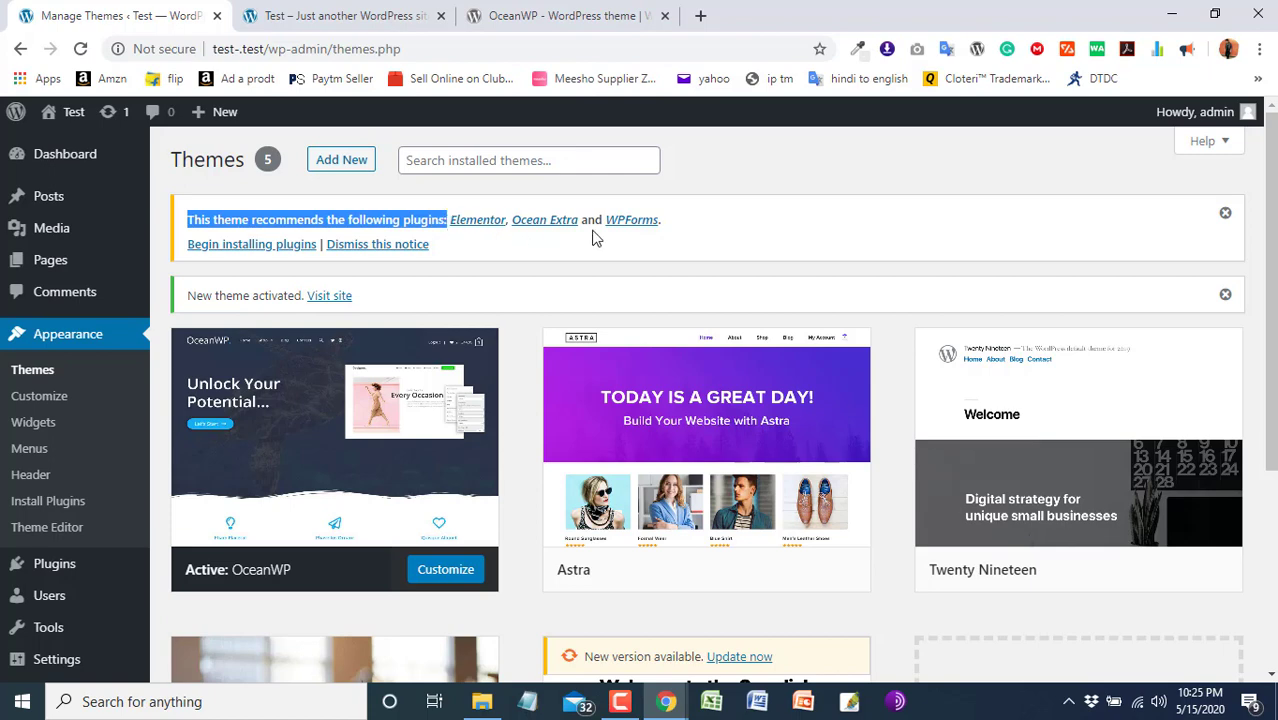
left_click_drag(674, 224, 448, 225)
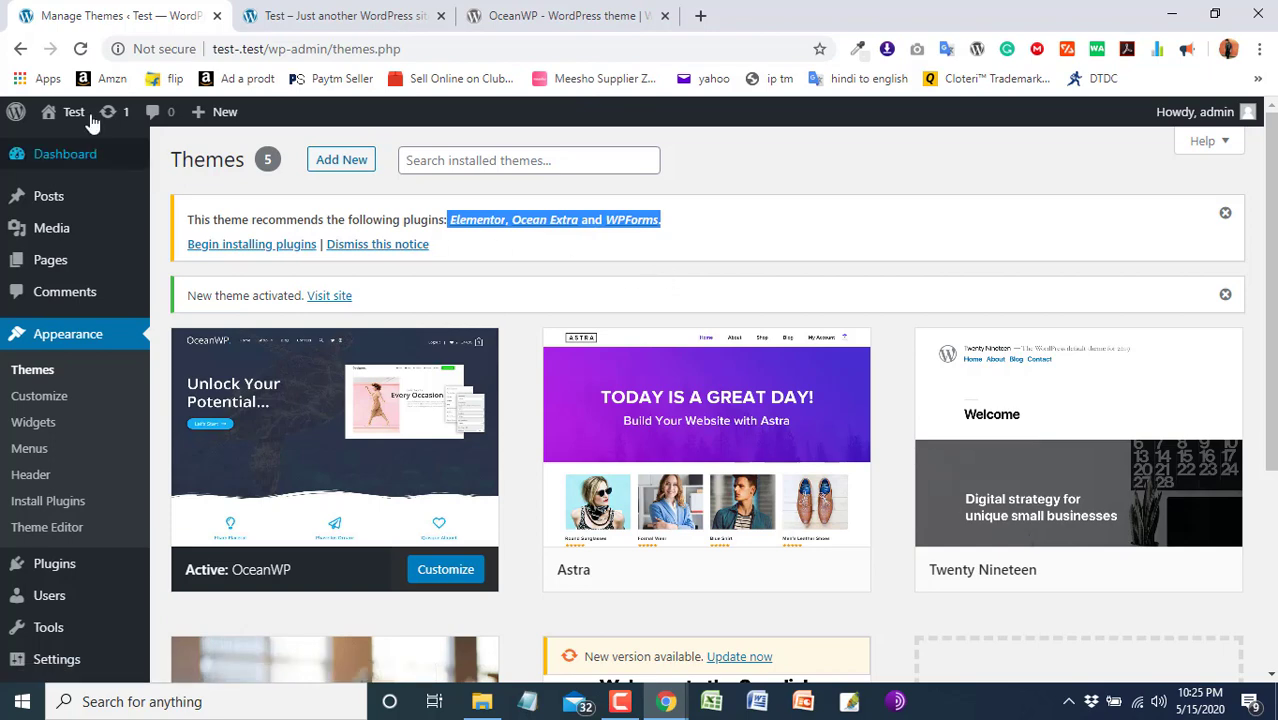
mouse_move(92, 120)
left_click(104, 152)
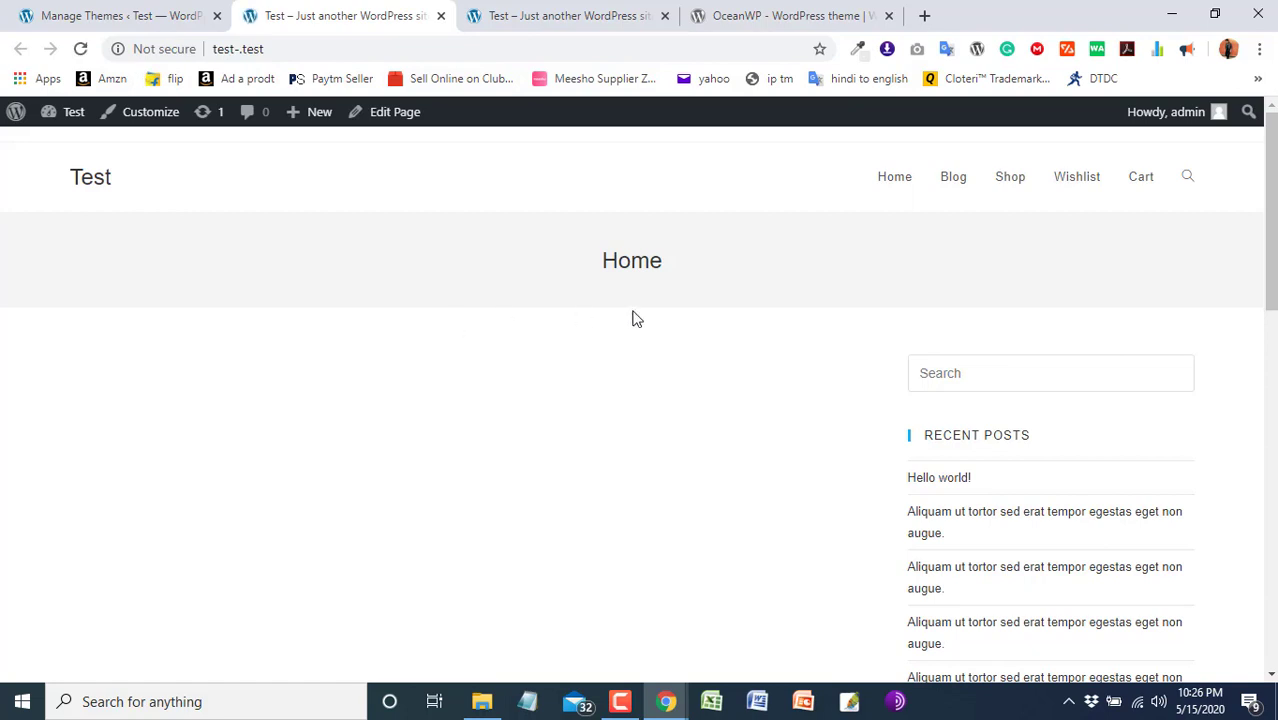
left_click_drag(1271, 190, 1271, 546)
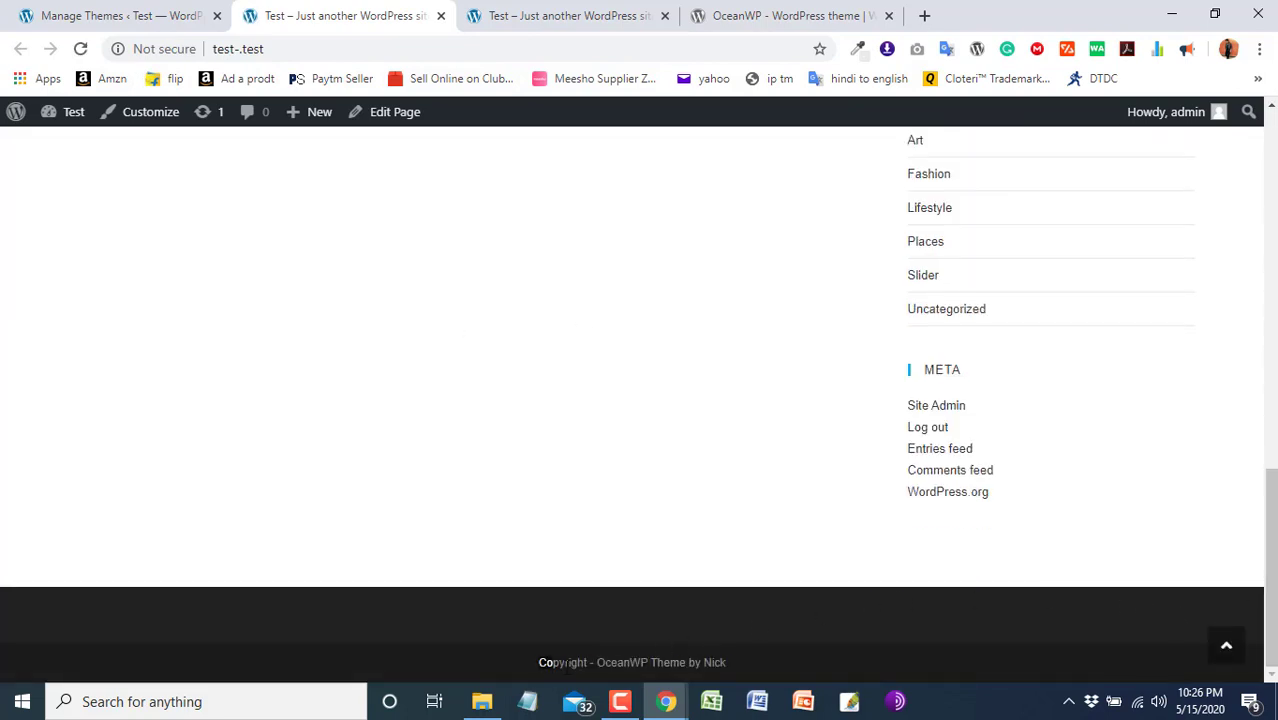
left_click_drag(567, 663, 734, 677)
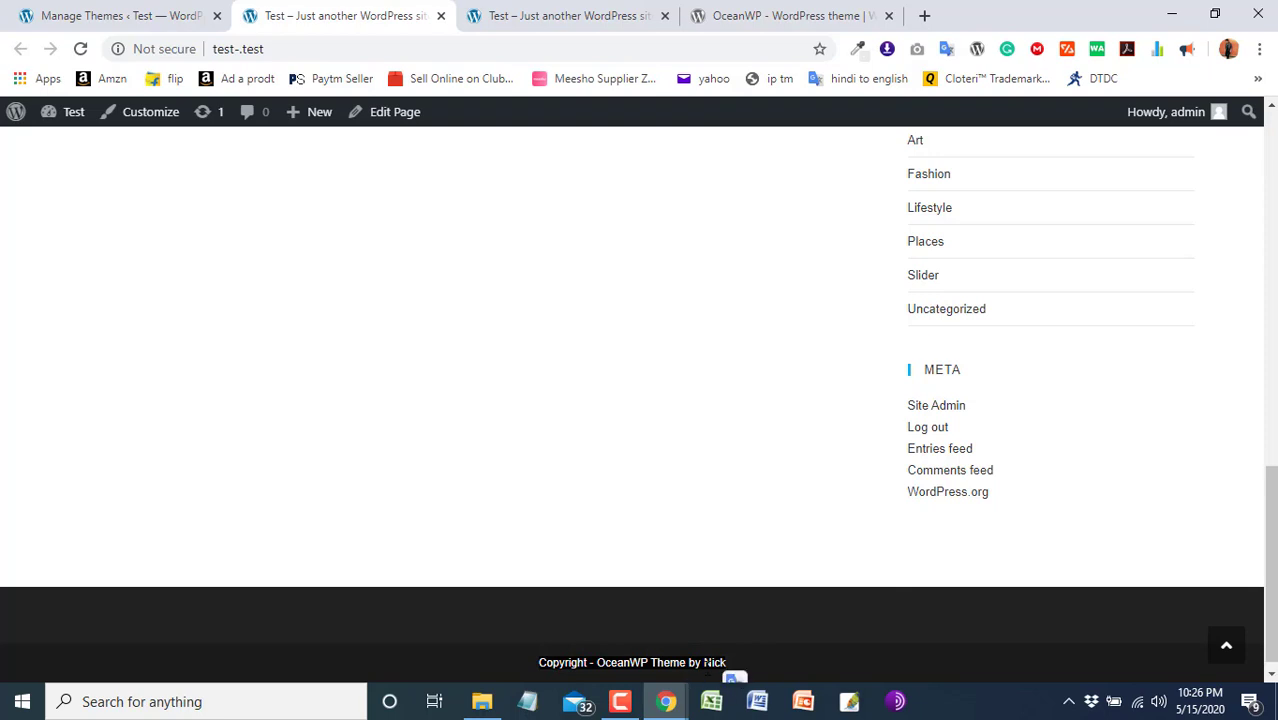
scroll(643, 368, "up", 10)
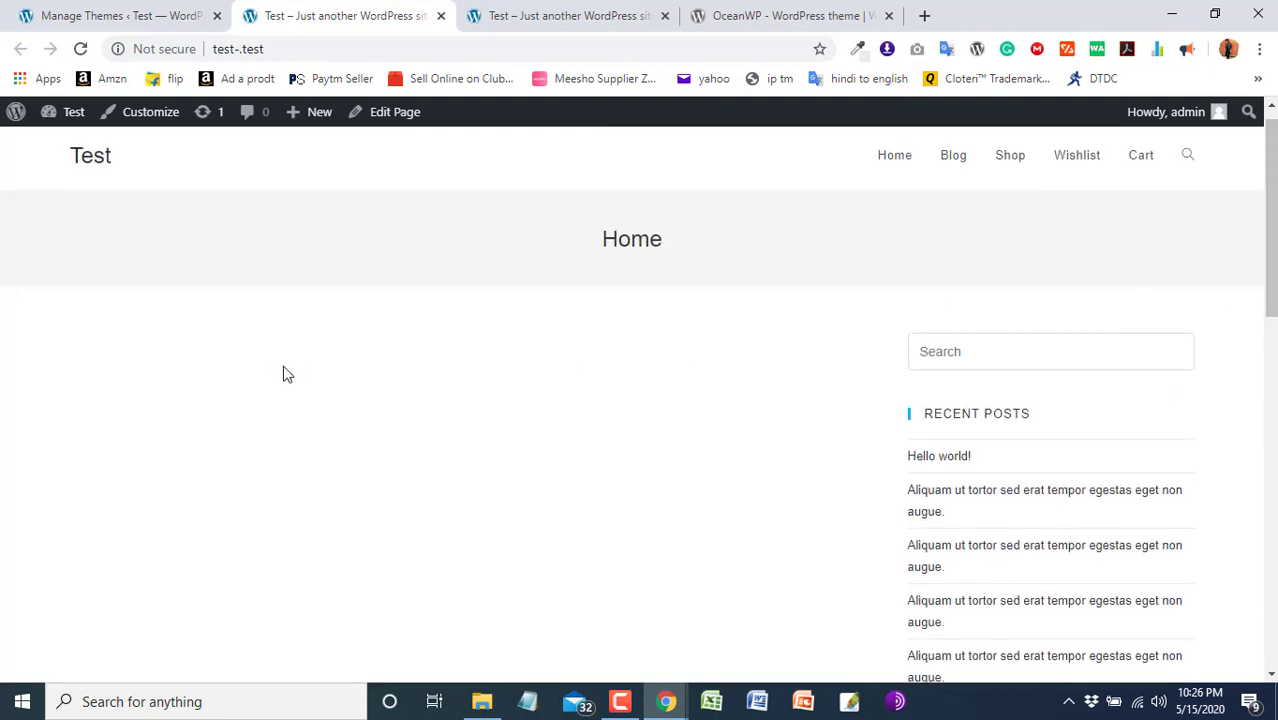
- Close the older front-end tab and the OceanWP download page, and return to the Themes page
left_click(562, 18)
left_click(664, 16)
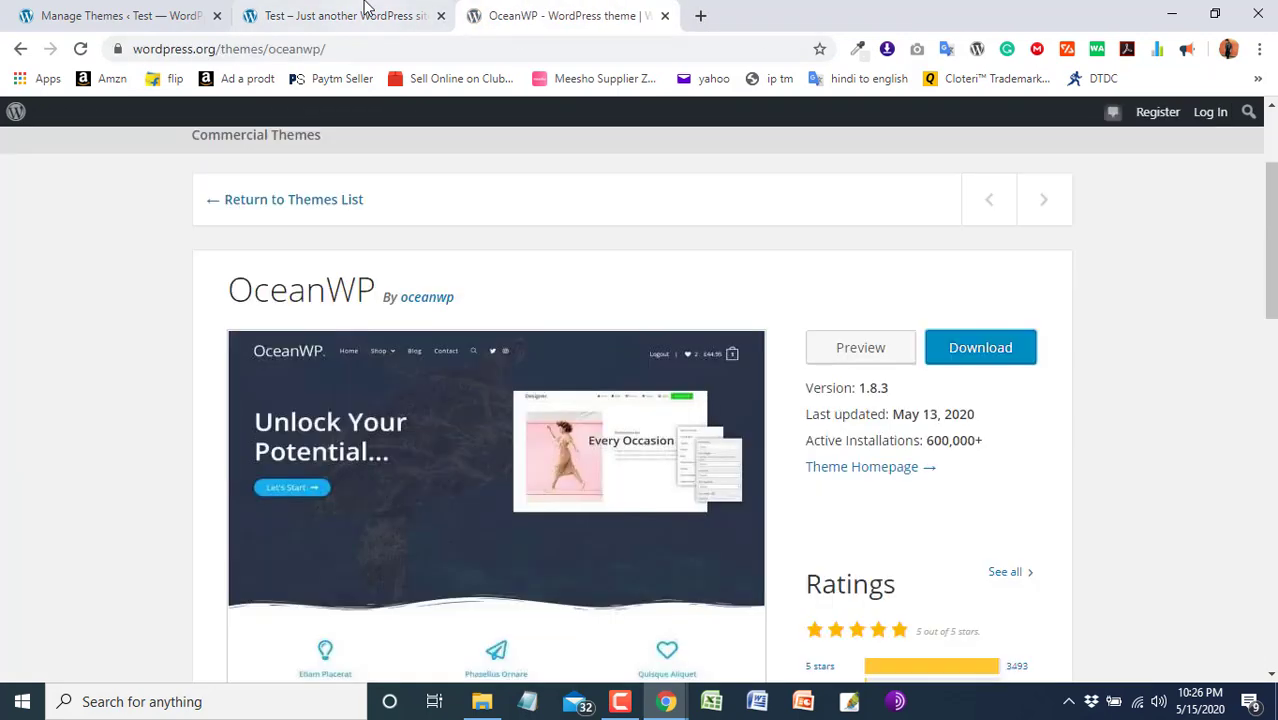
left_click(365, 12)
left_click(575, 18)
left_click(664, 16)
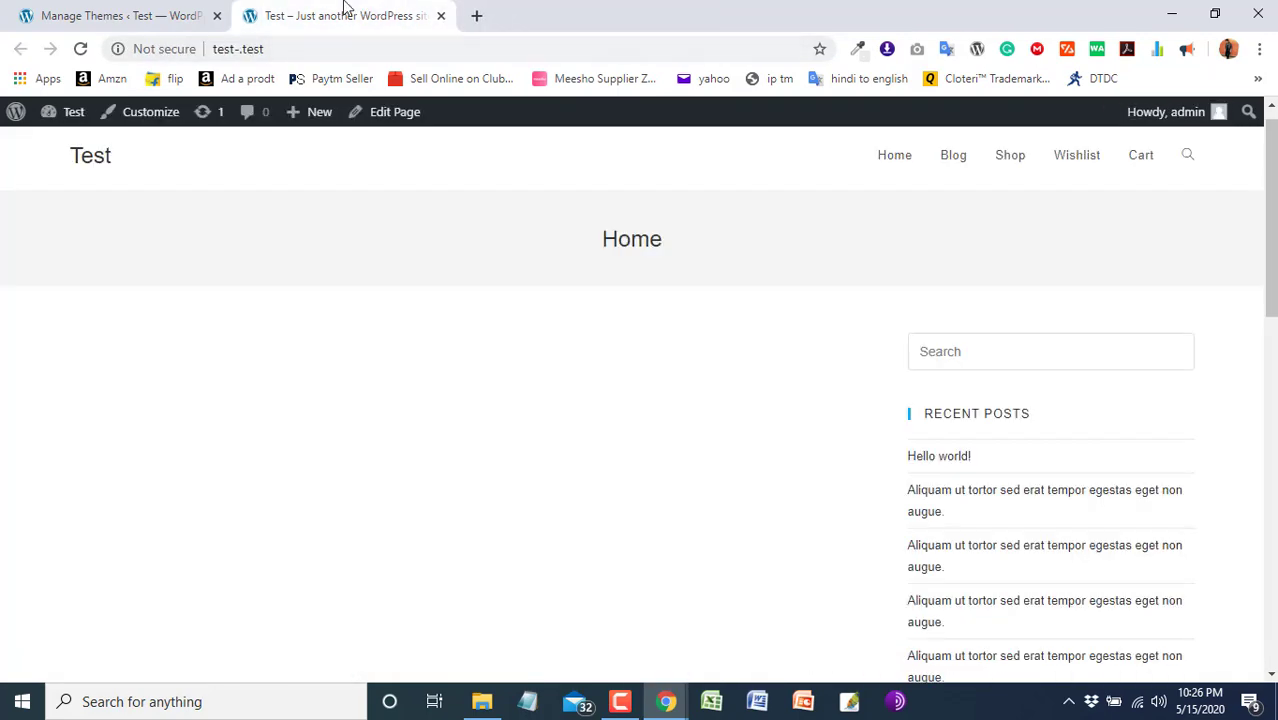
left_click(120, 12)
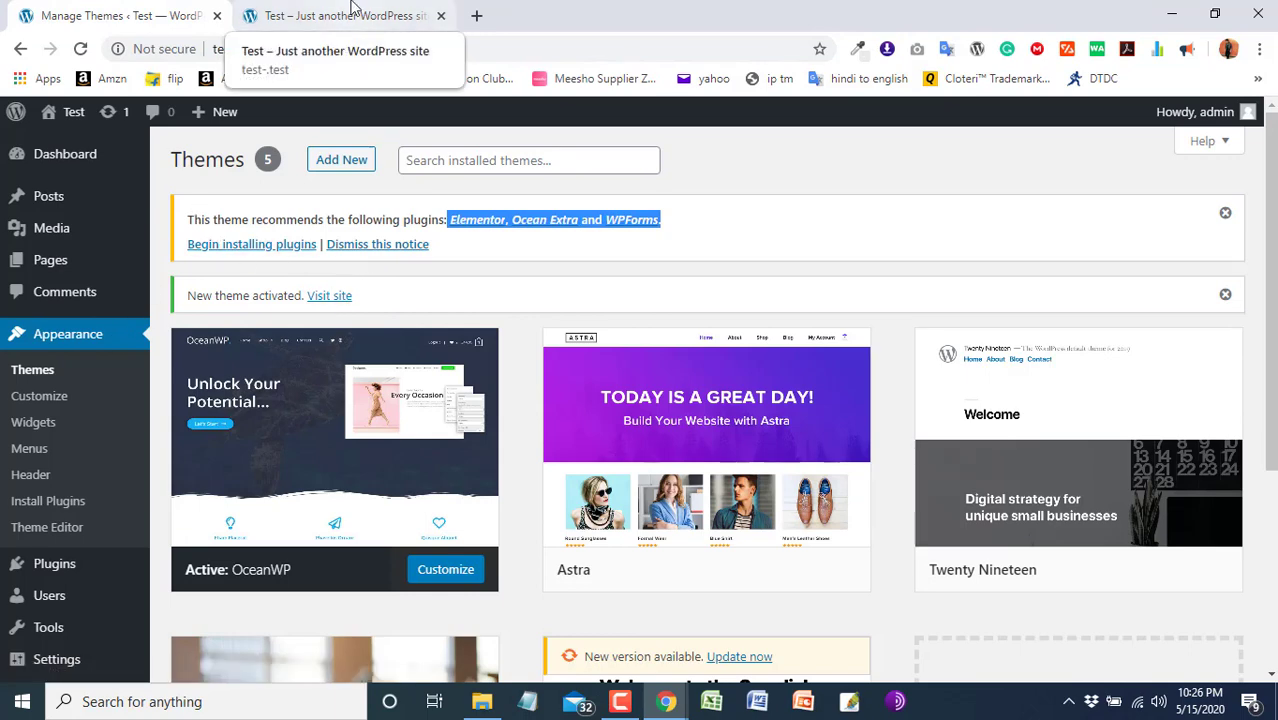
- Open the hostinger.in website in a new browser tab
left_click(476, 16)
type("hon")
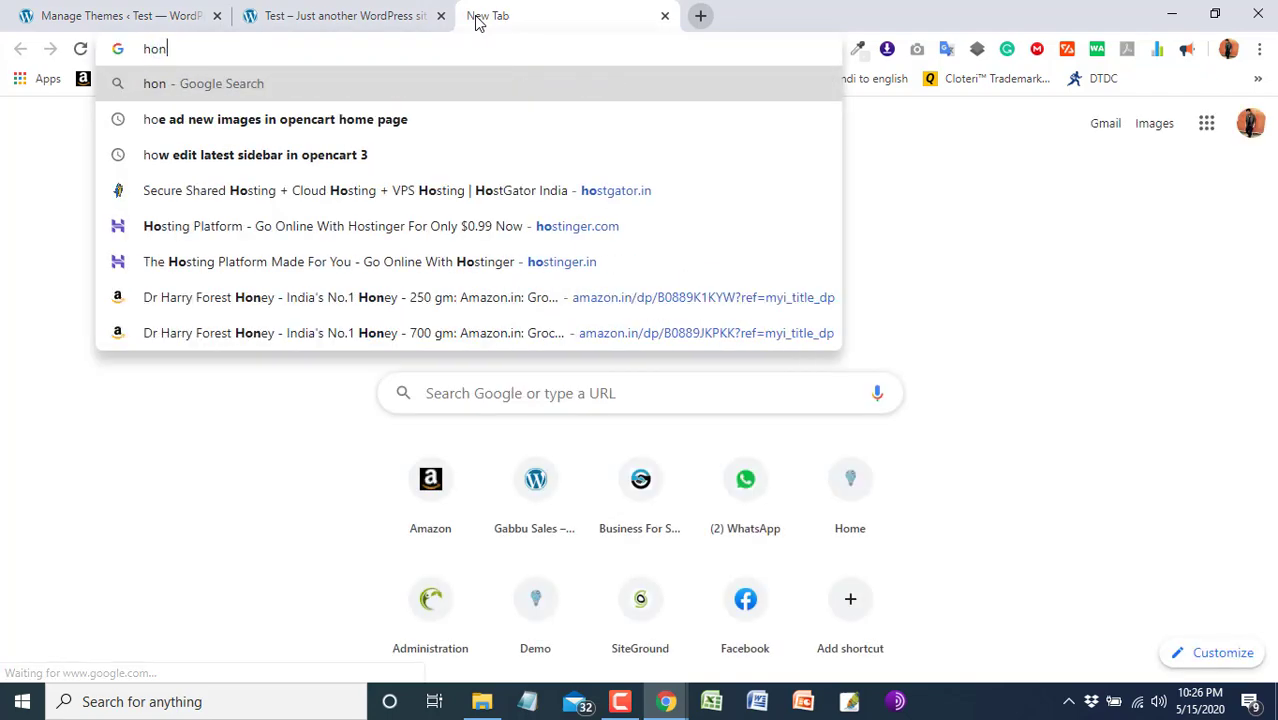
type("g")
key("BackSpace")
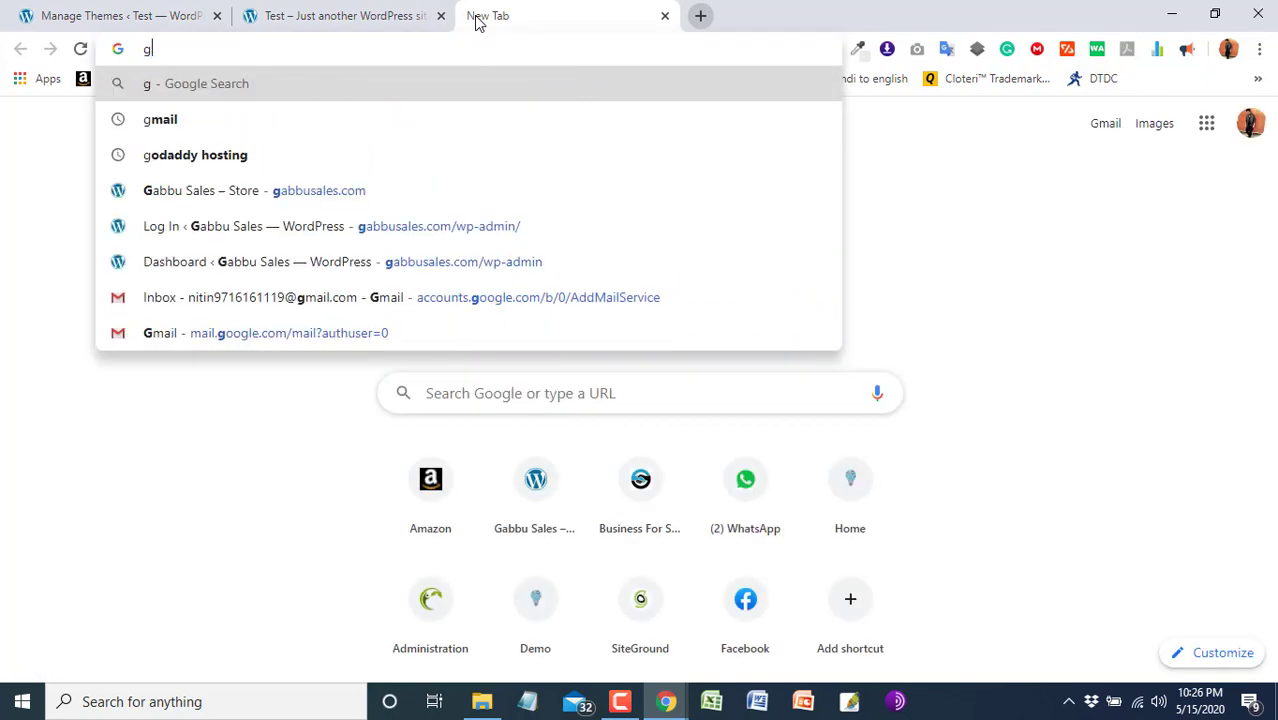
key("BackSpace")
type("hos")
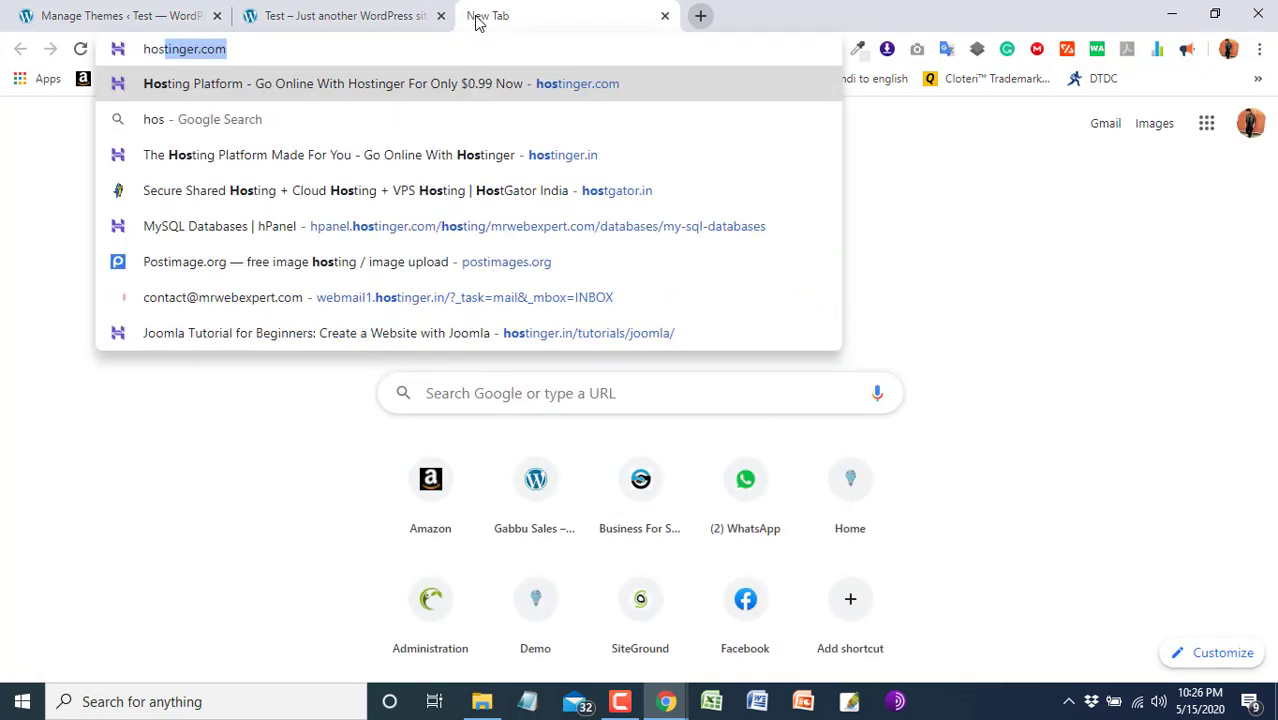
left_click(447, 160)
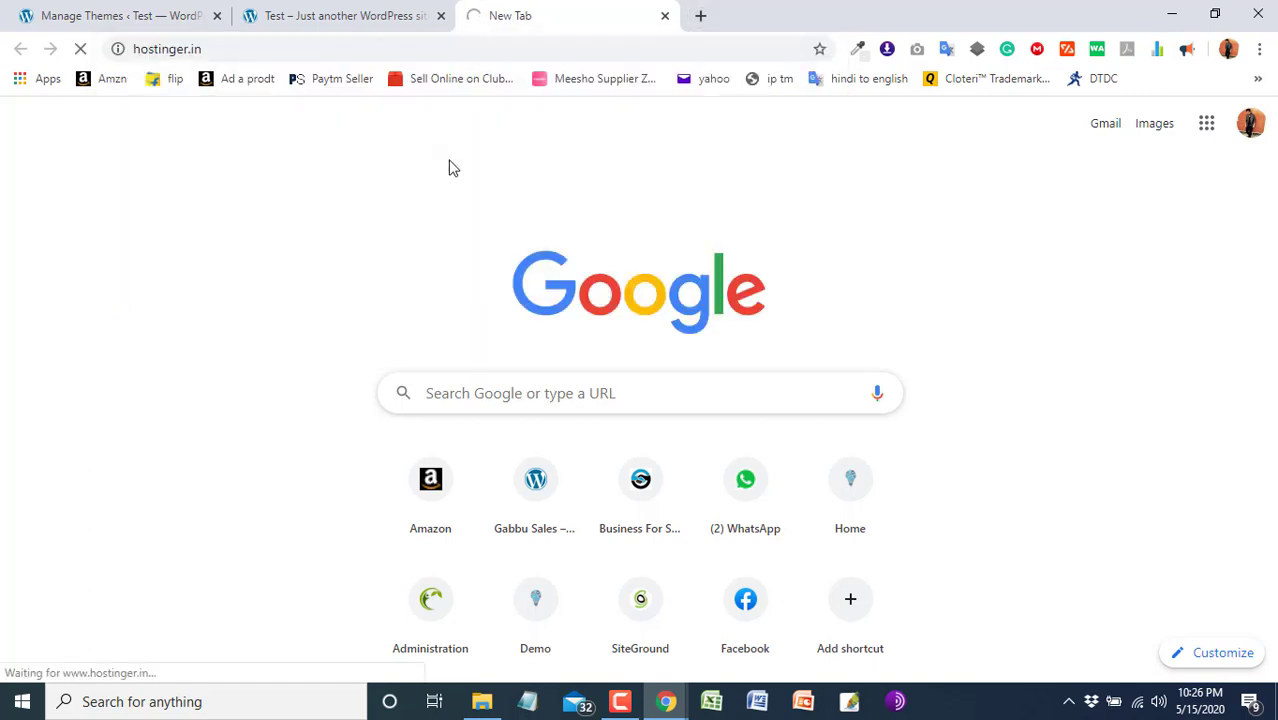
- Move the Hostinger tab to the front of the tab row and close the Test site's front-end tab
left_click_drag(553, 18, 140, 12)
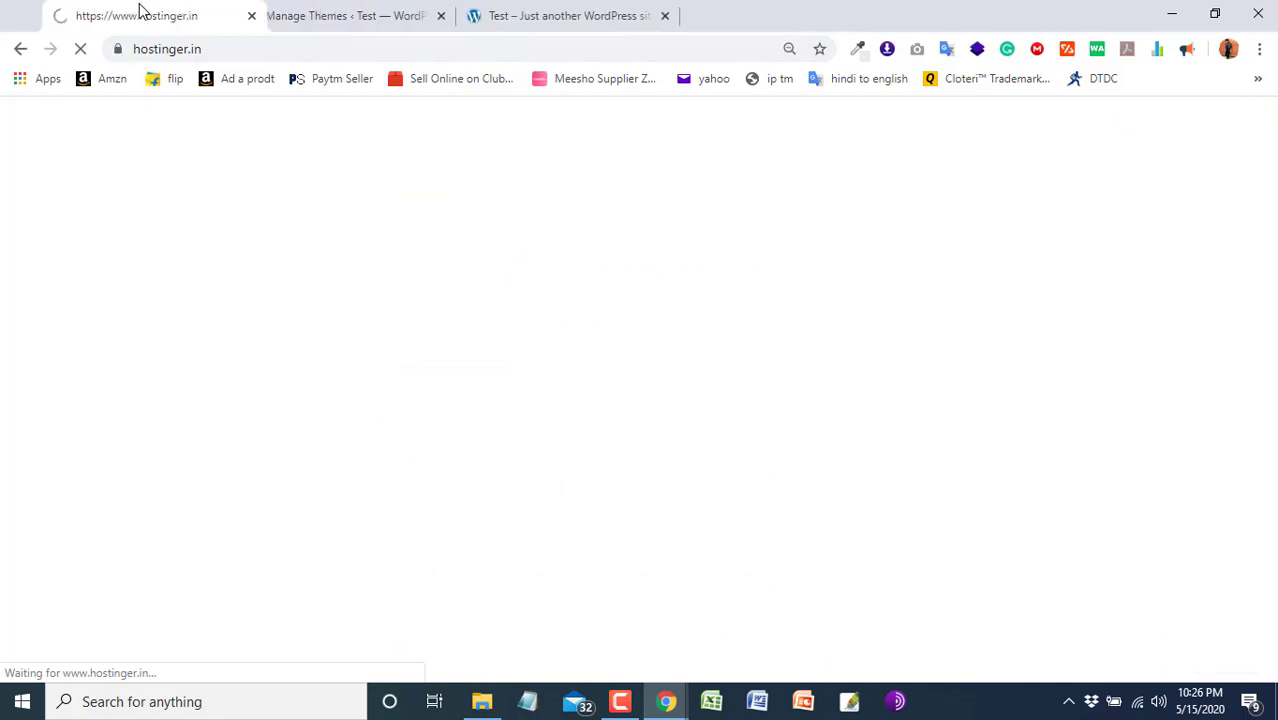
left_click(600, 15)
left_click(663, 16)
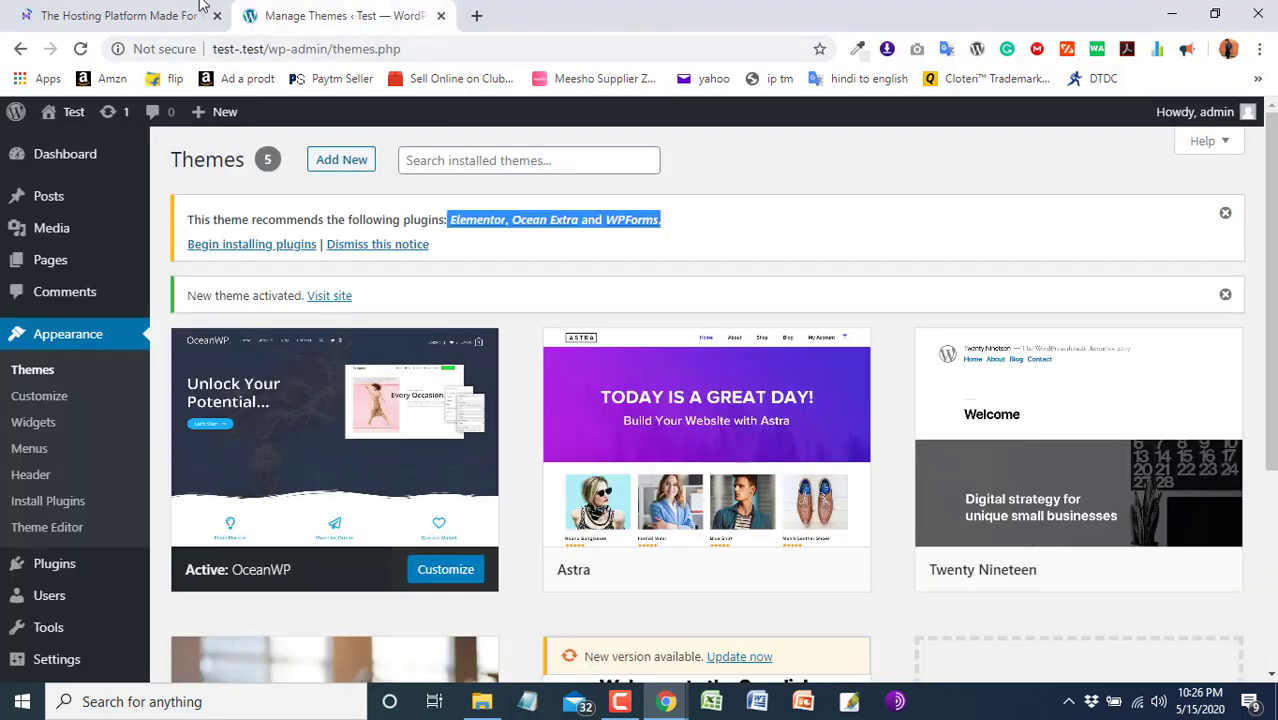
- Return to the Hostinger home page and open the login to reach the hosting account panel
left_click(118, 15)
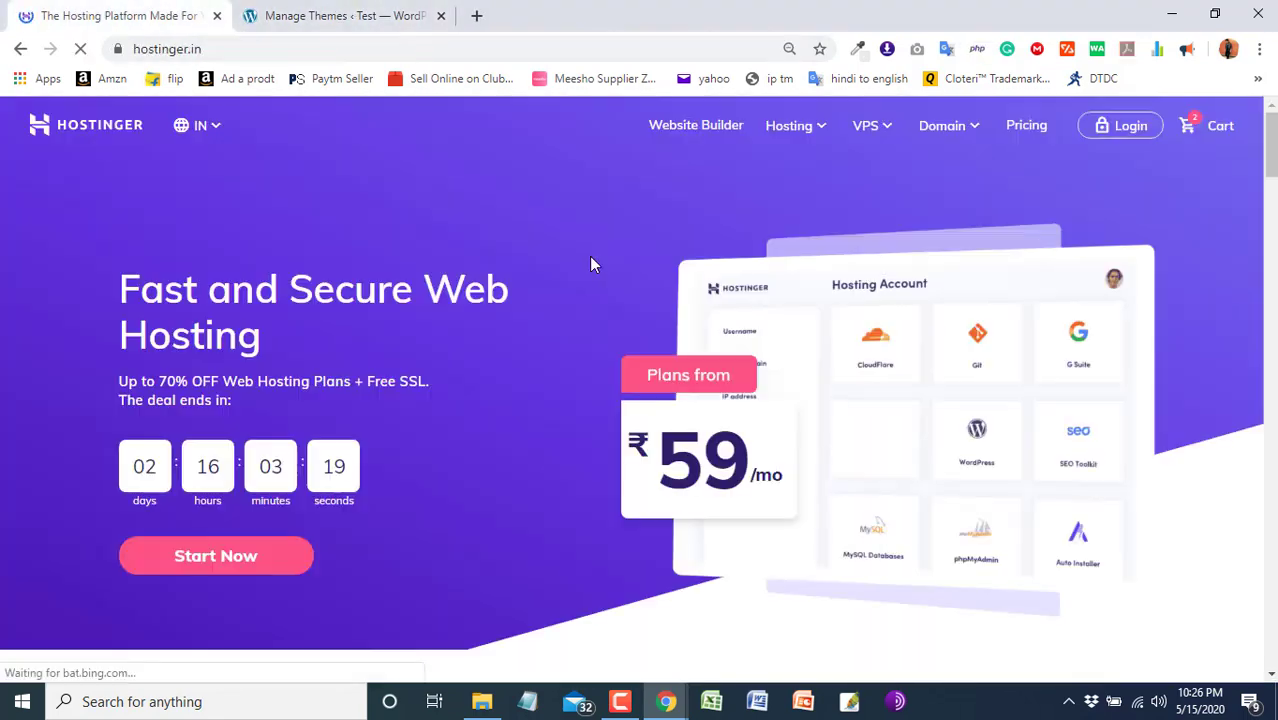
left_click(1126, 132)
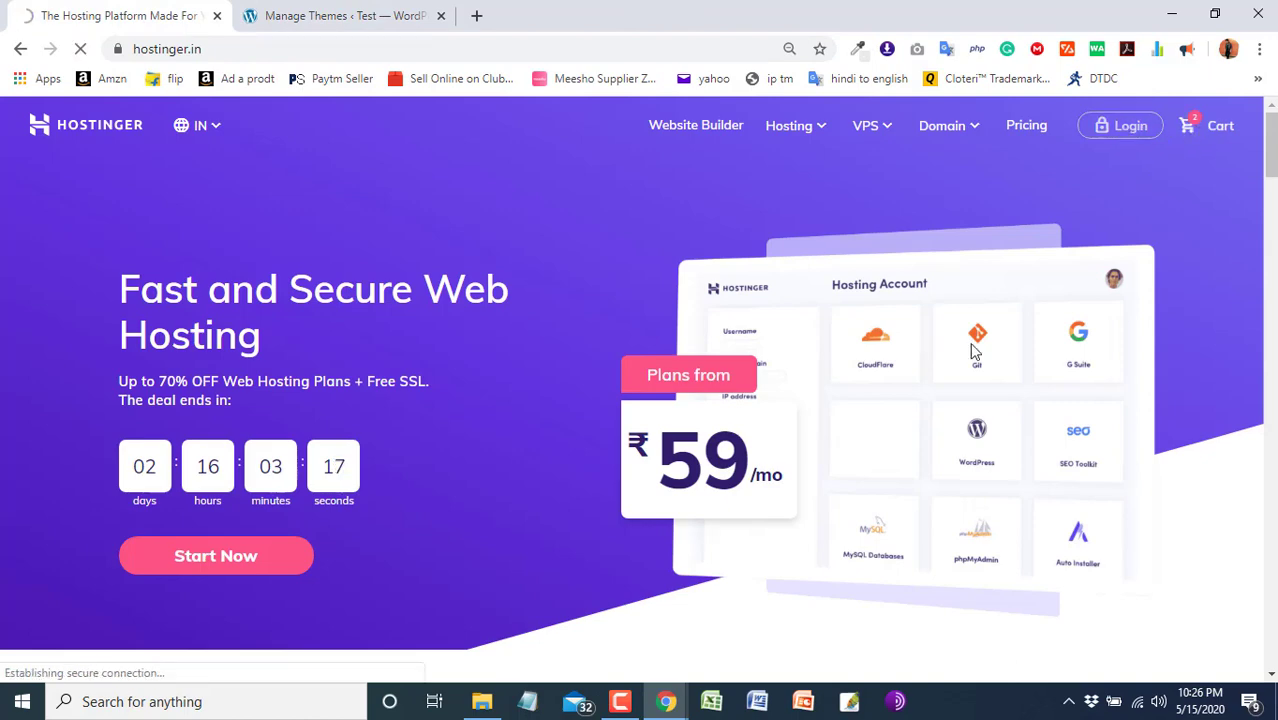
left_click(632, 701)
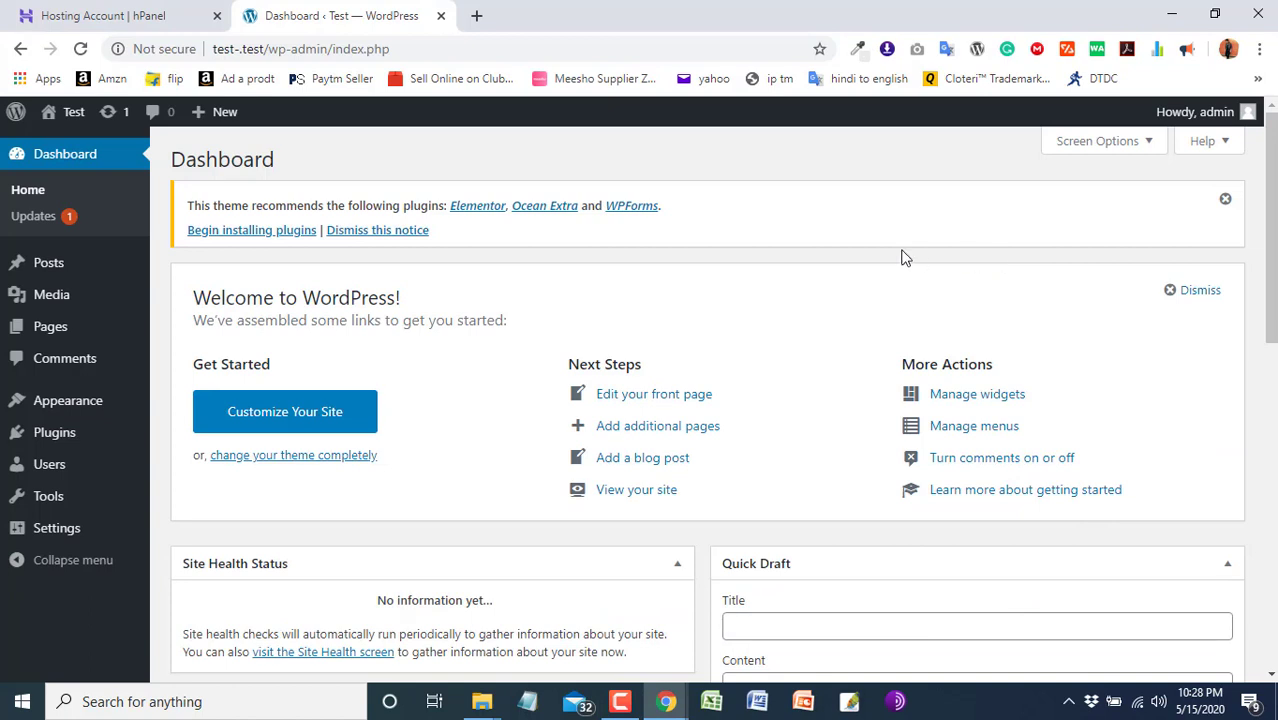
- Highlight the test-.test/ part of the WordPress dashboard's address
left_click(267, 50)
left_click_drag(267, 50, 213, 49)
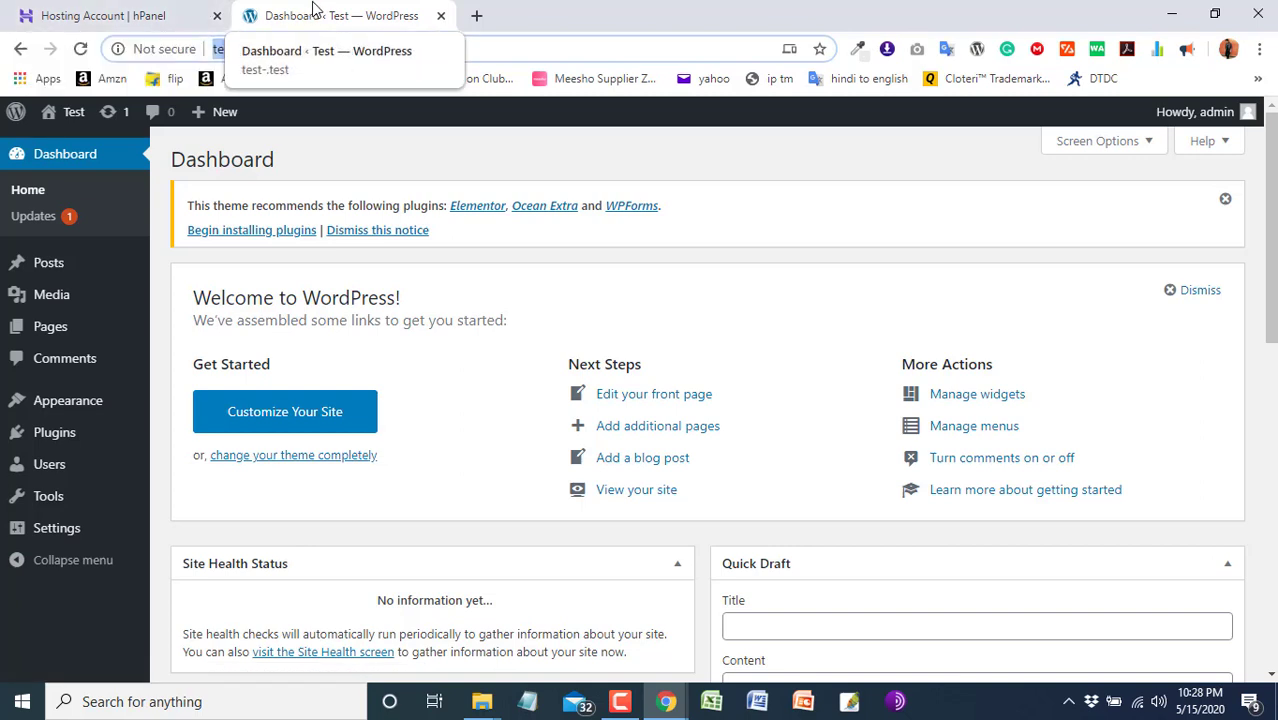
- Search the web in a new tab for free WordPress theme downloads and open wordpress.org's latest themes list
left_click(476, 17)
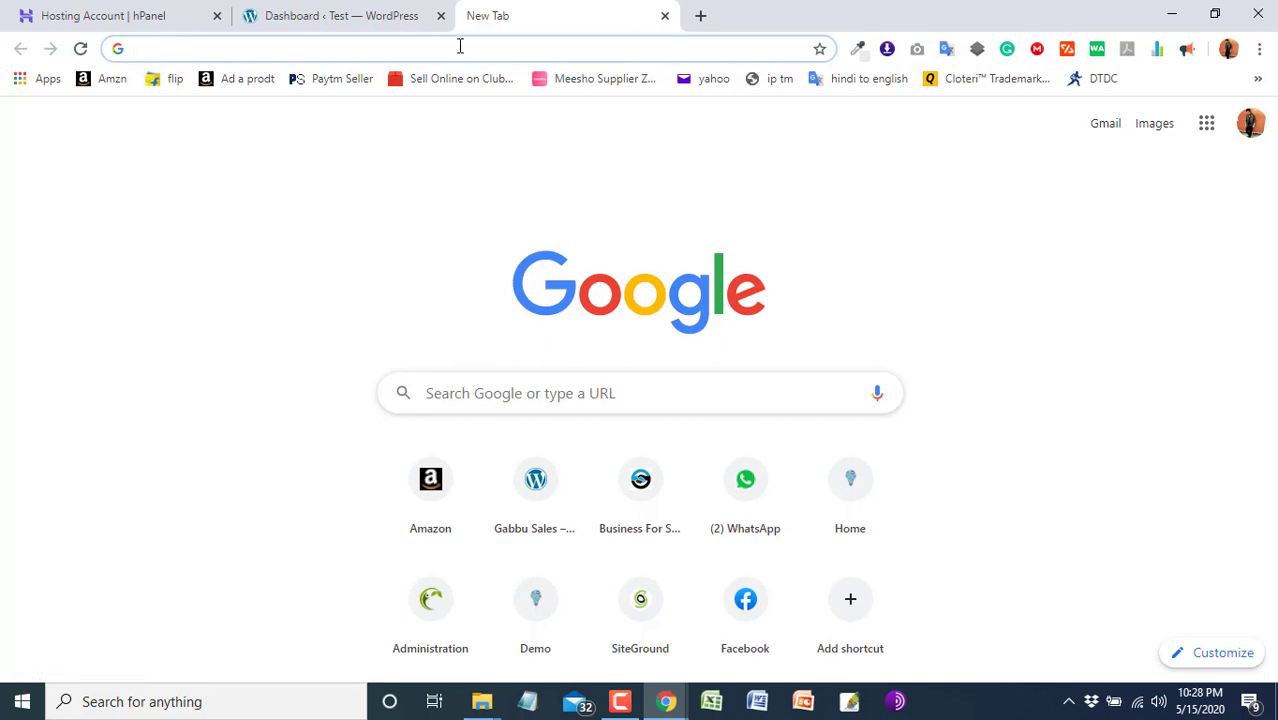
left_click(460, 46)
type("wo")
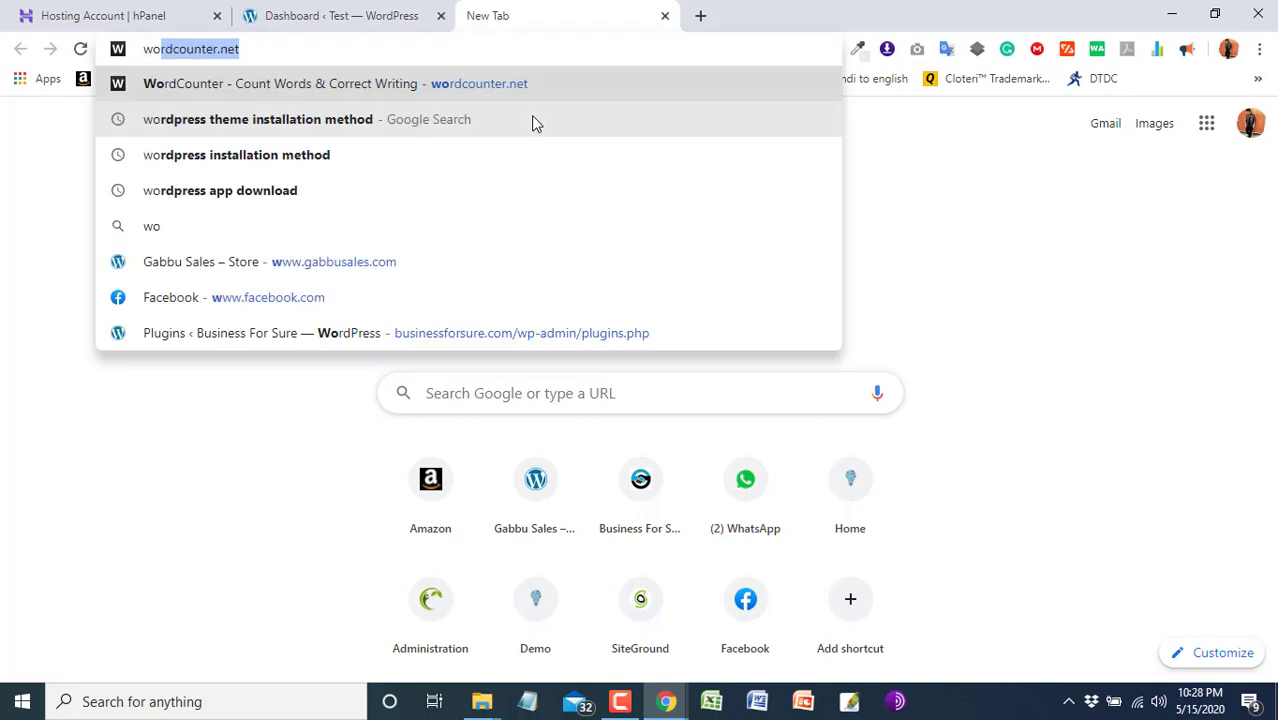
type("rdpress theme fre ")
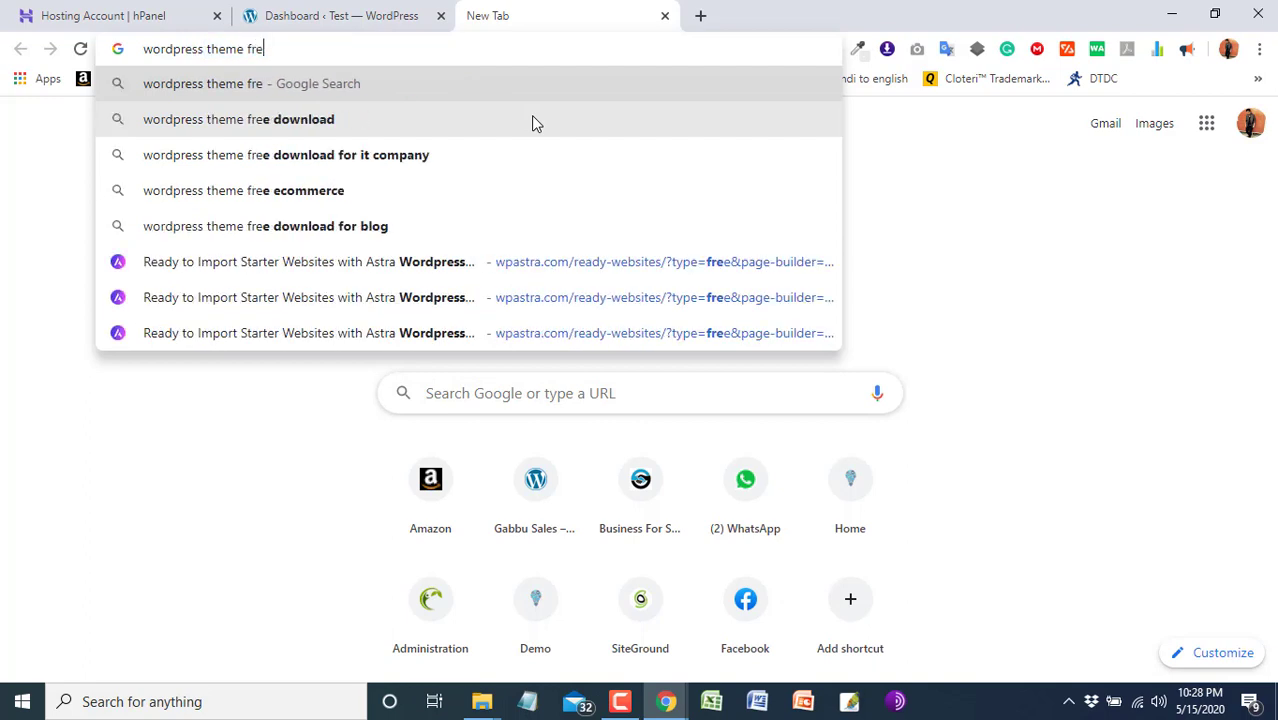
type("e downlods")
key("Return")
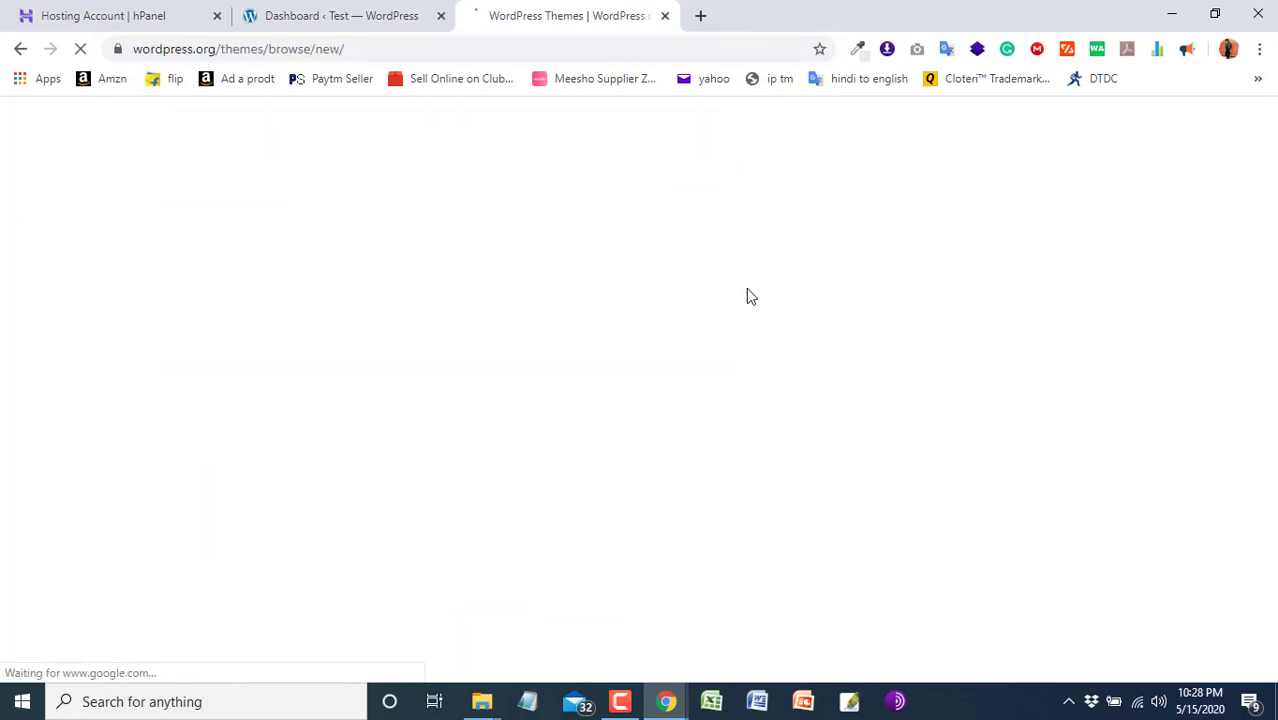
- Browse the latest themes on wordpress.org, open the WPCake theme and download its zip file
scroll(748, 310, "down", 4)
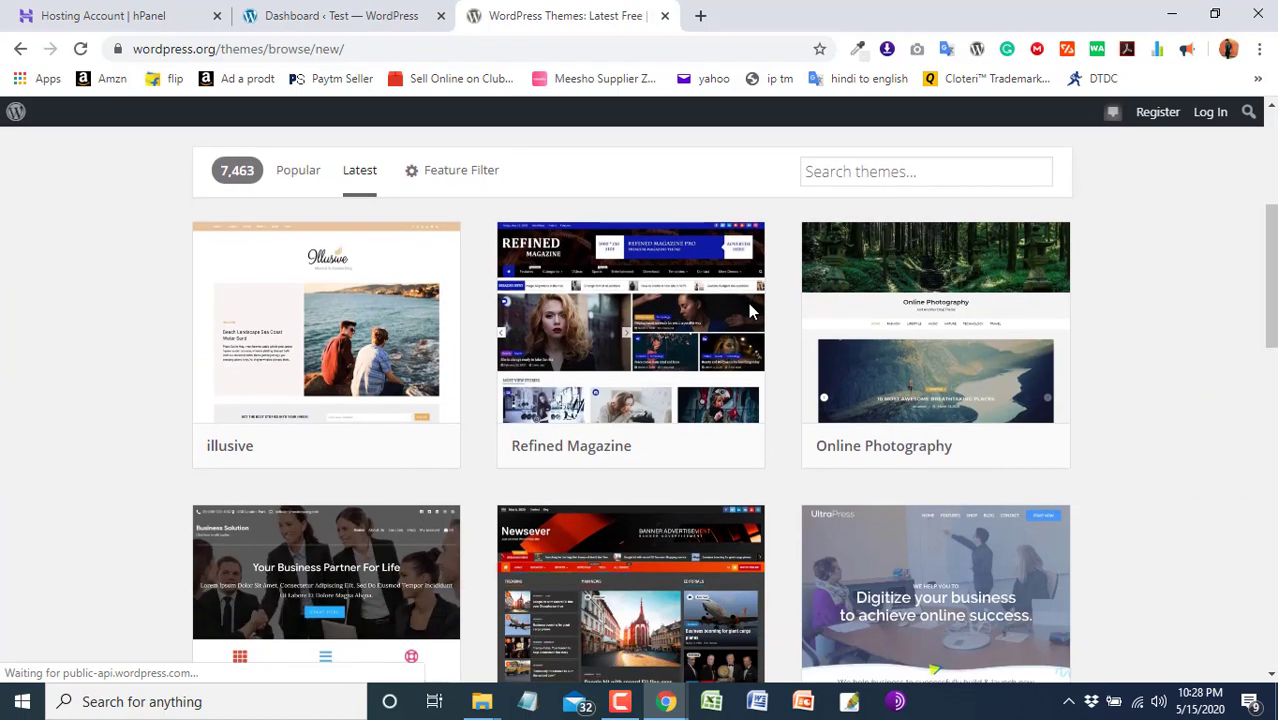
scroll(750, 312, "down", 2)
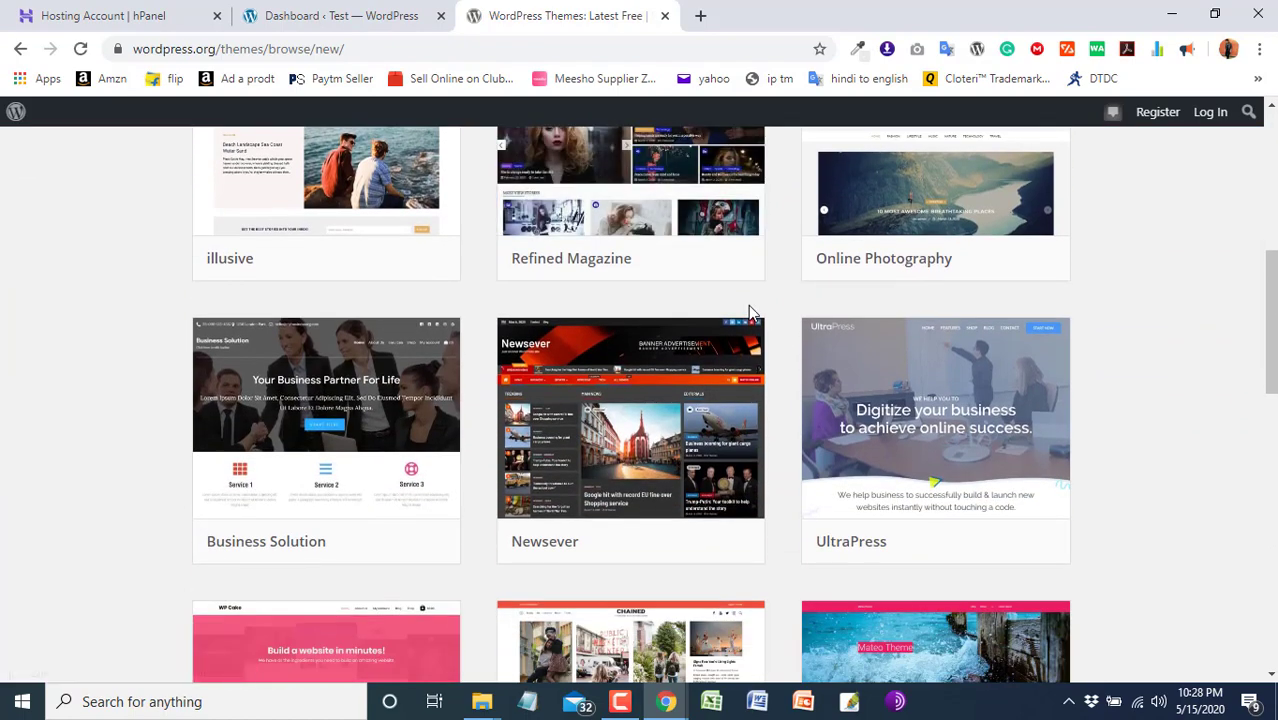
scroll(751, 313, "down", 4)
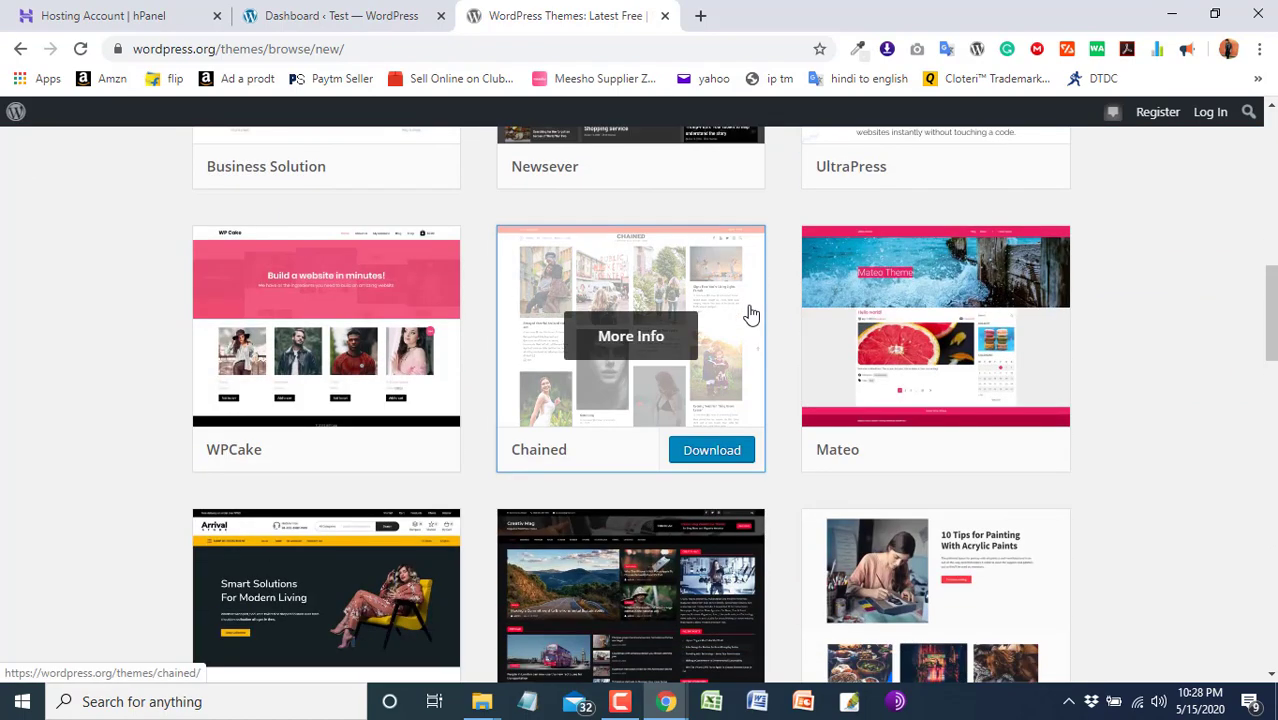
left_click(316, 343)
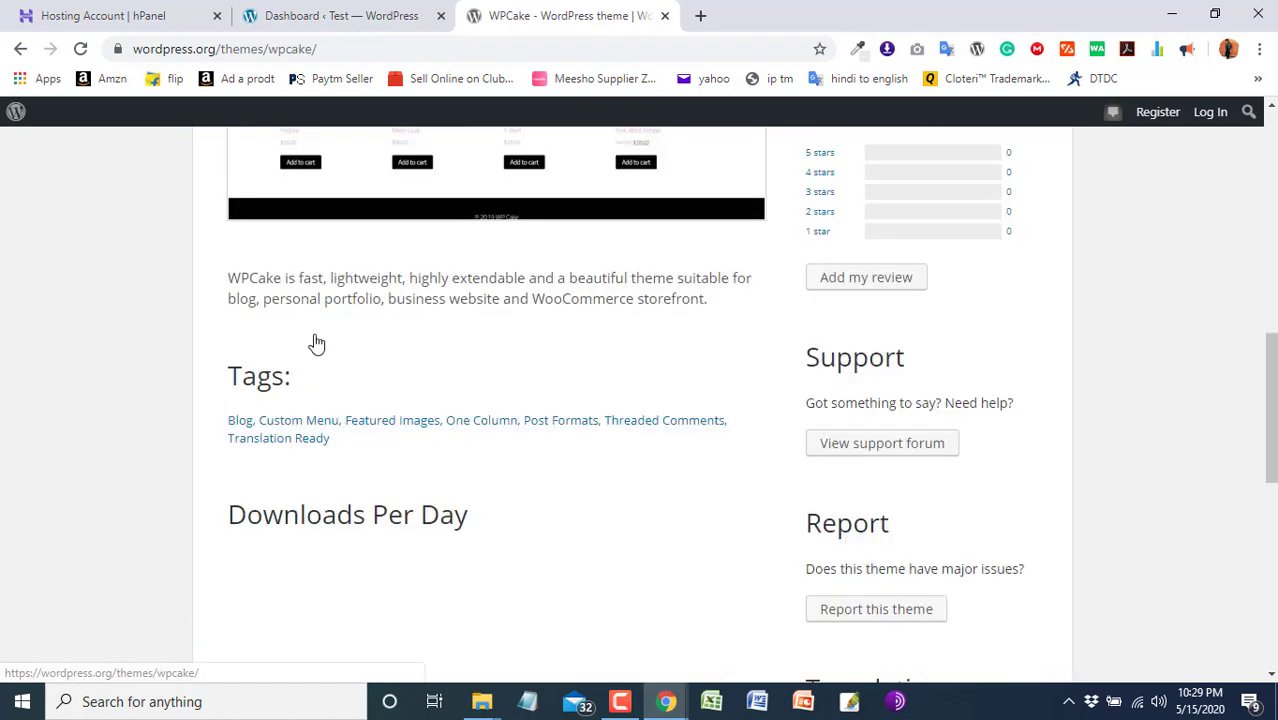
left_click(977, 390)
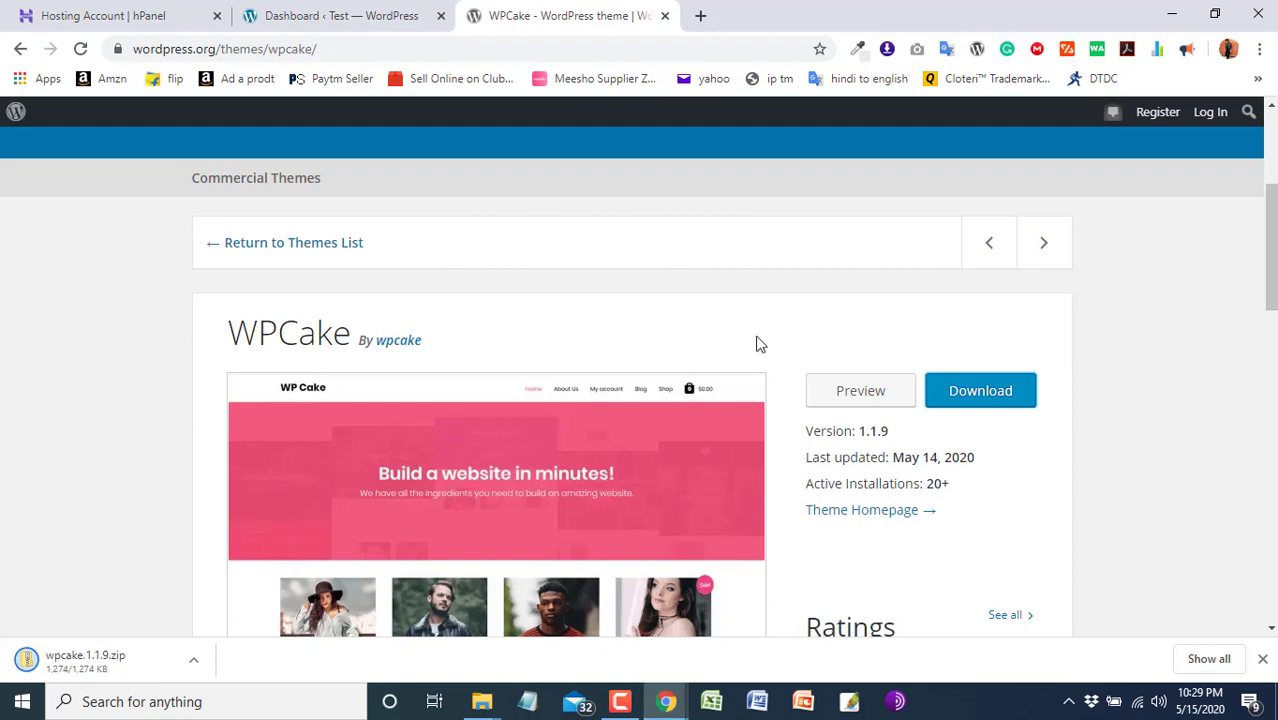
- Look over the WPCake theme page and the Hostinger hosting account page, ending on the WordPress dashboard
scroll(757, 348, "down", 3)
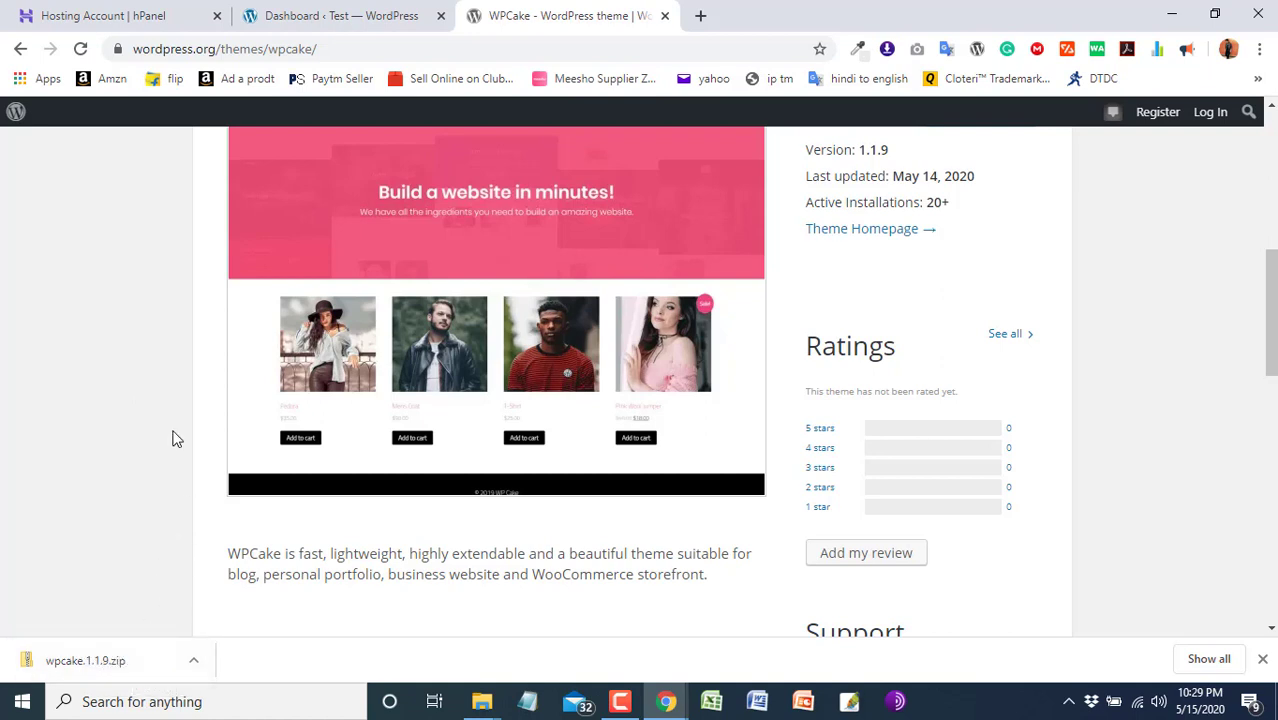
left_click(128, 16)
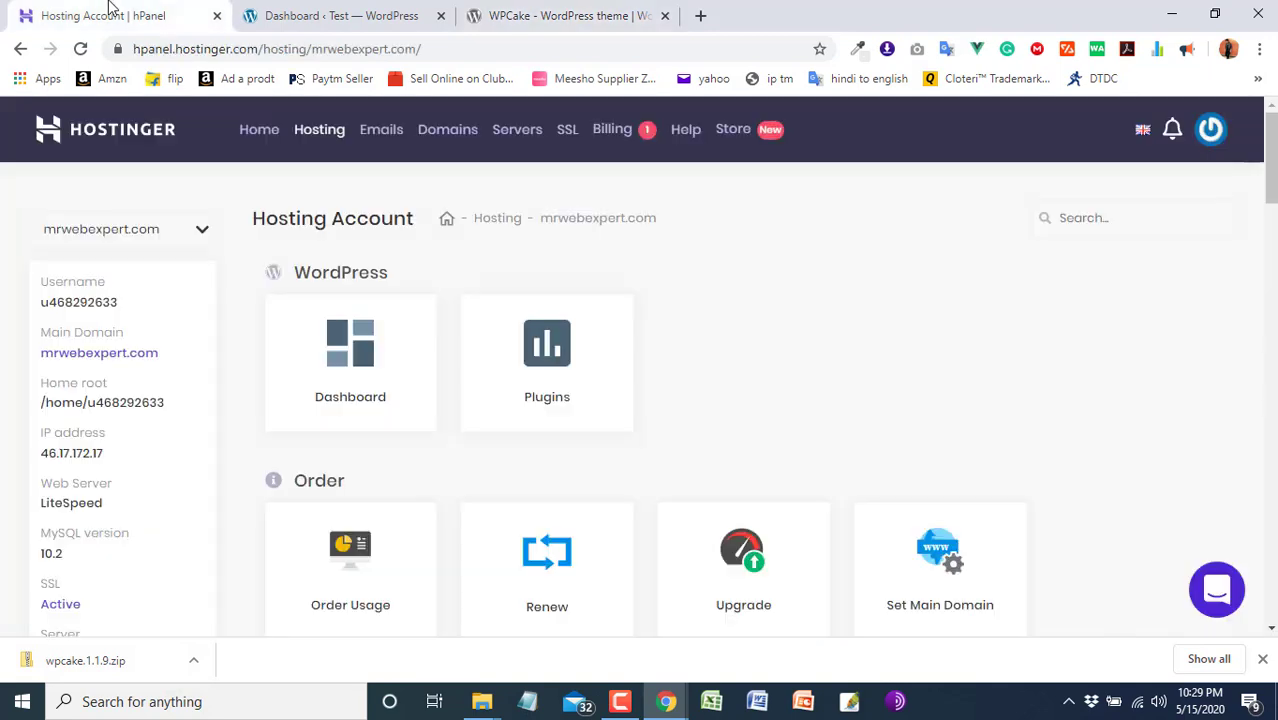
left_click(356, 8)
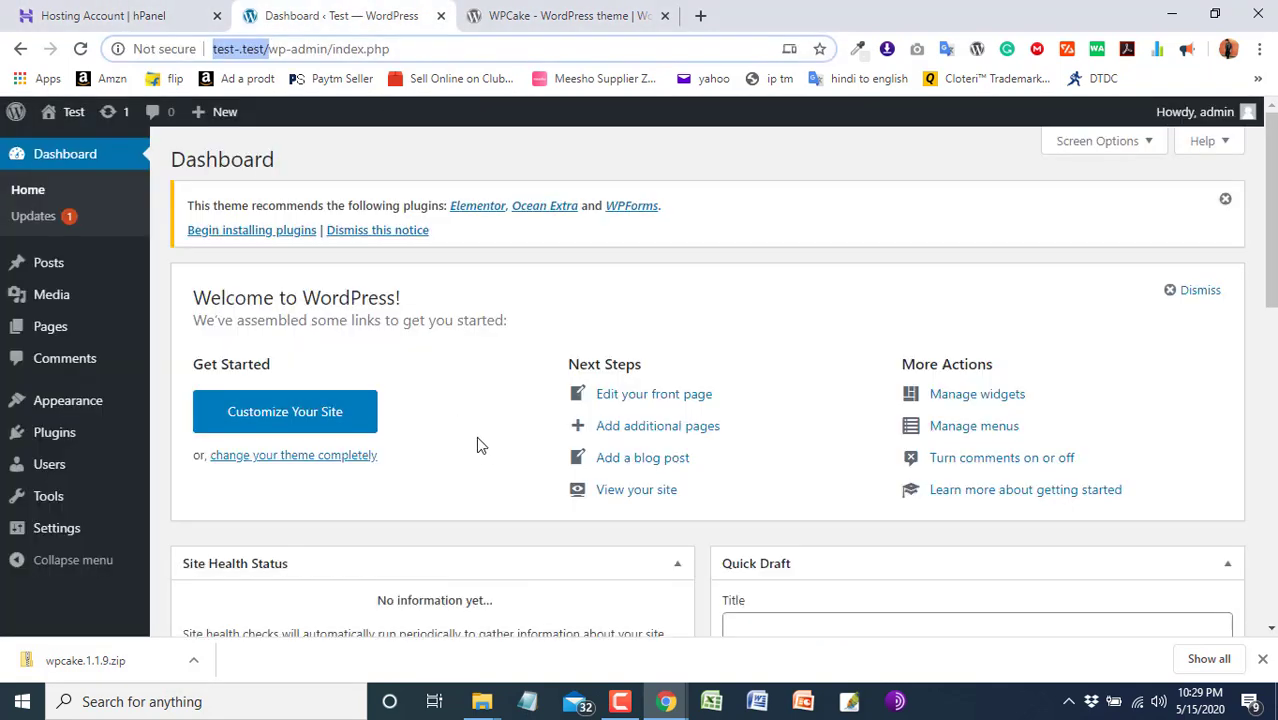
- Switch to File Explorer and open laragon's www folder, starting from Local Disk (C:)
mouse_move(482, 701)
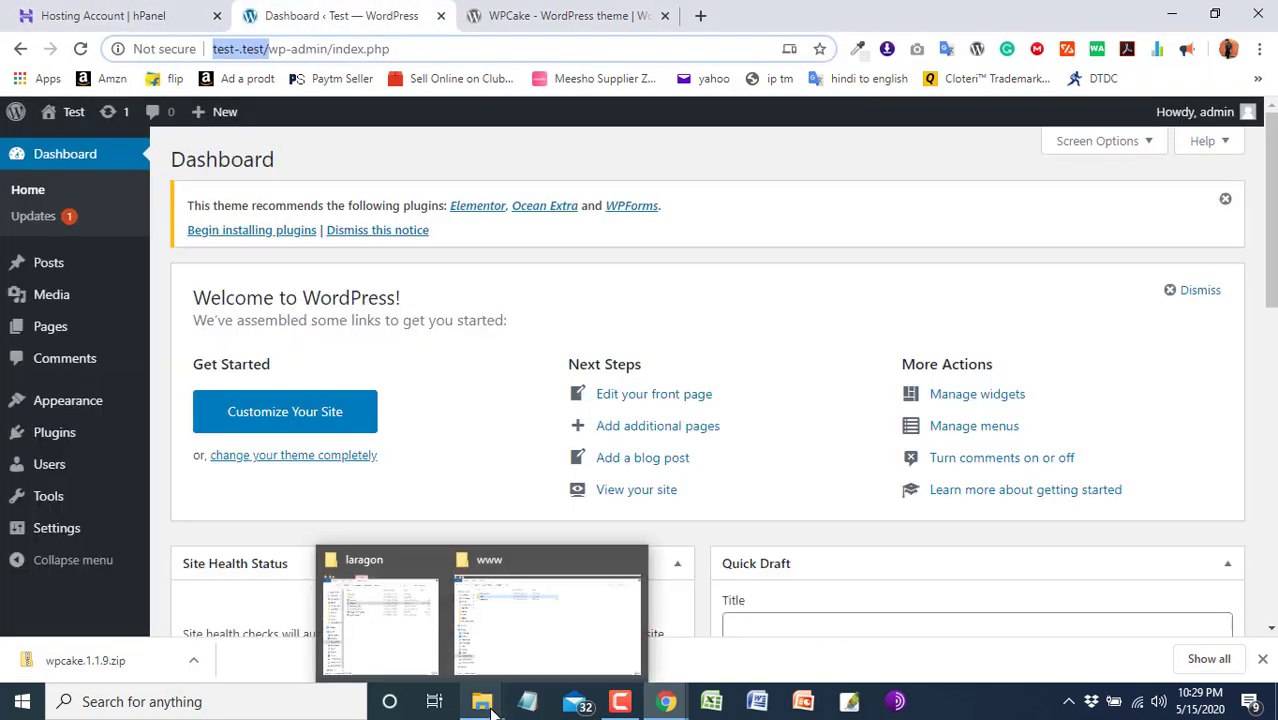
left_click(522, 616)
left_click(267, 303)
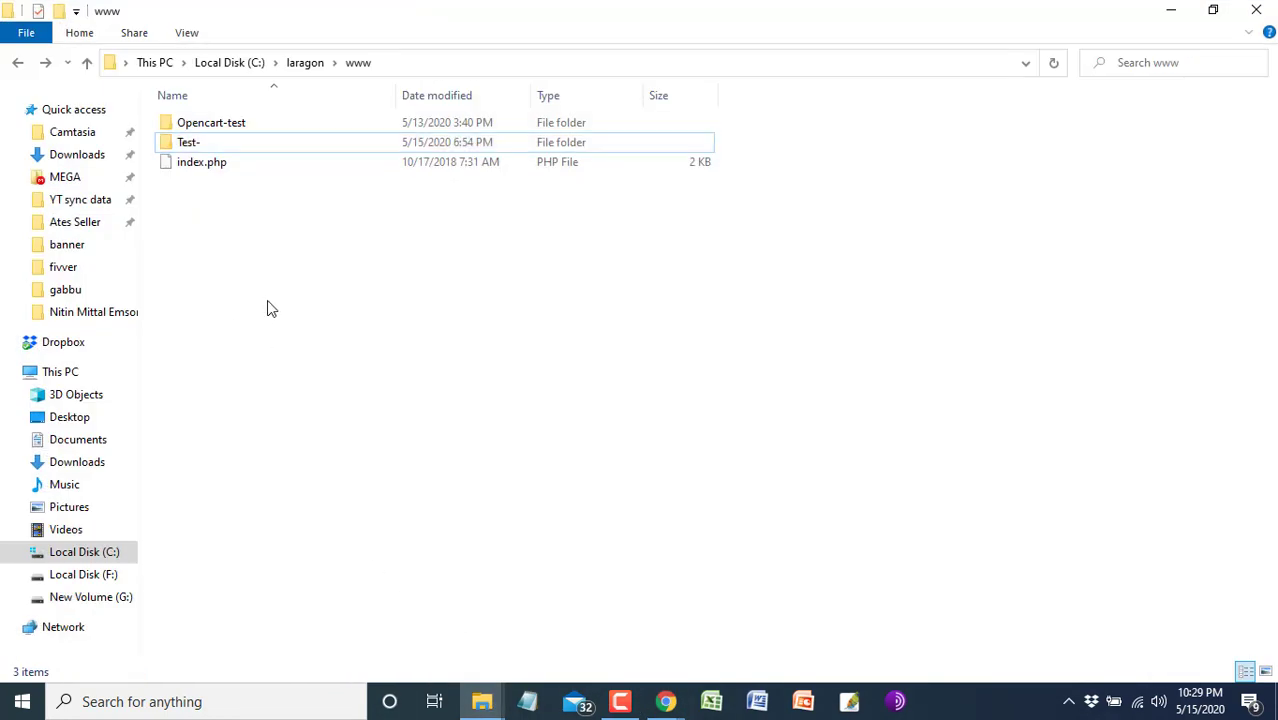
key("BackSpace")
left_click(219, 64)
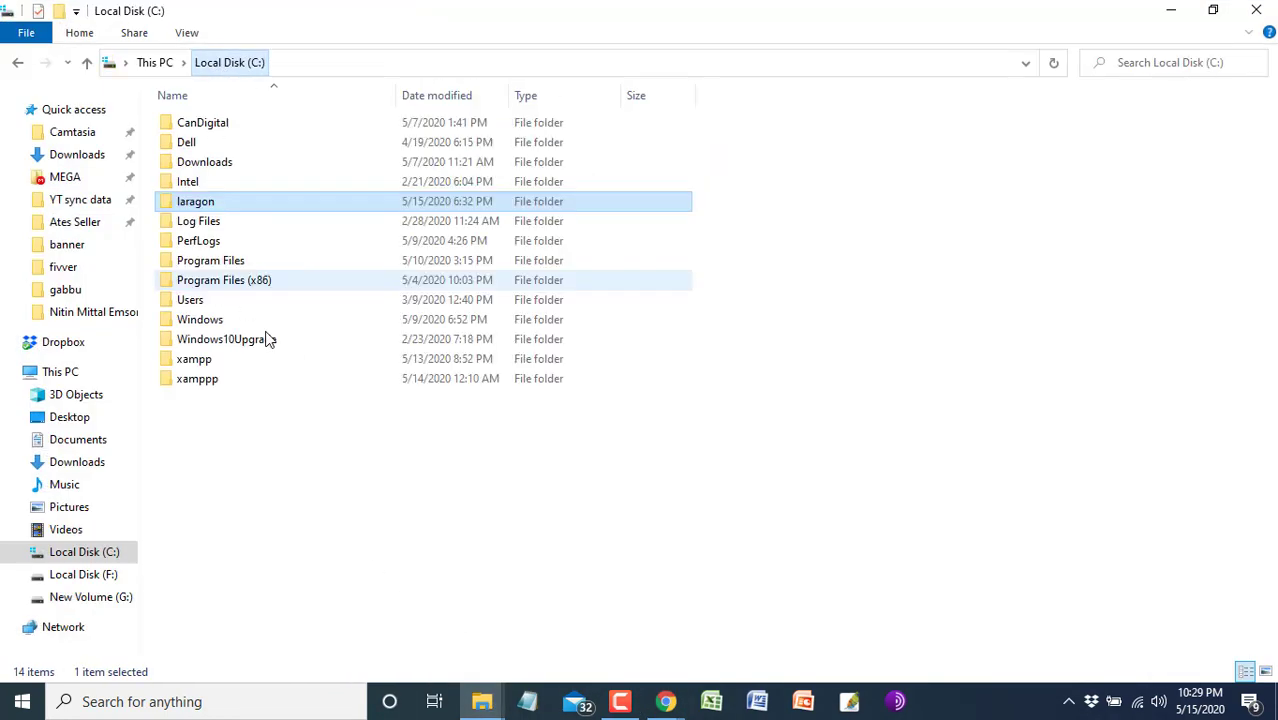
double_click(192, 208)
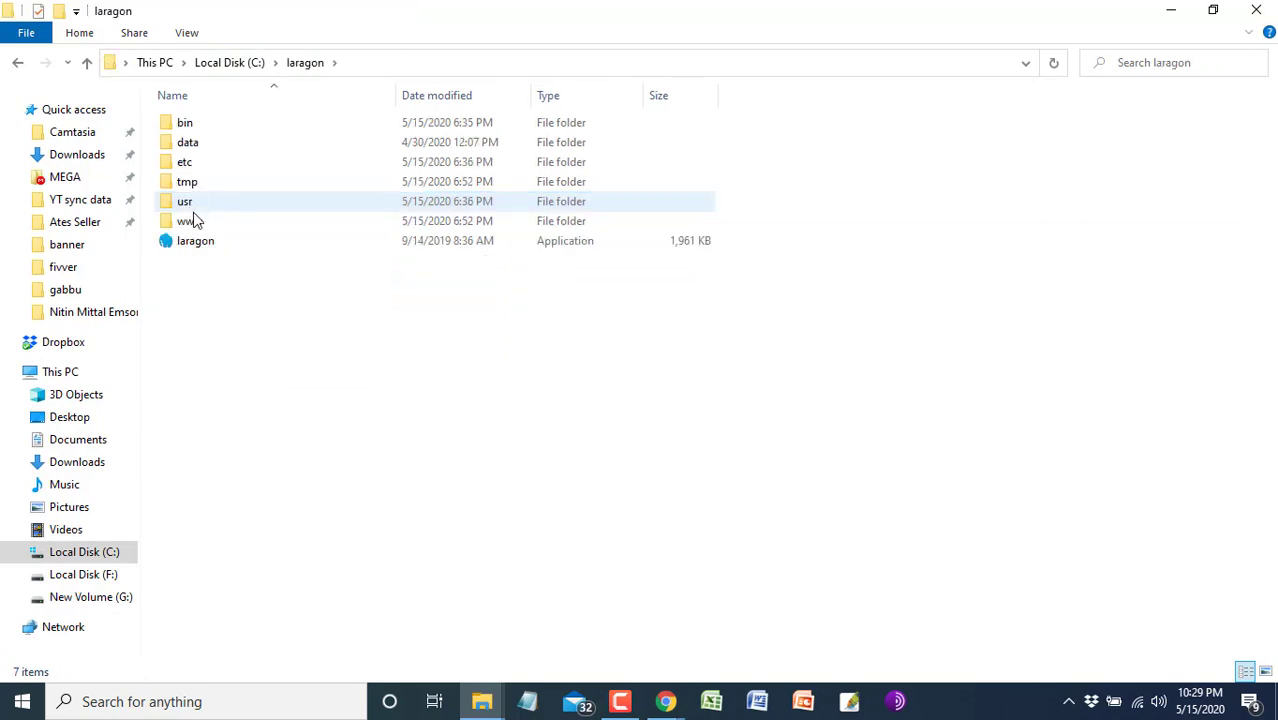
double_click(193, 222)
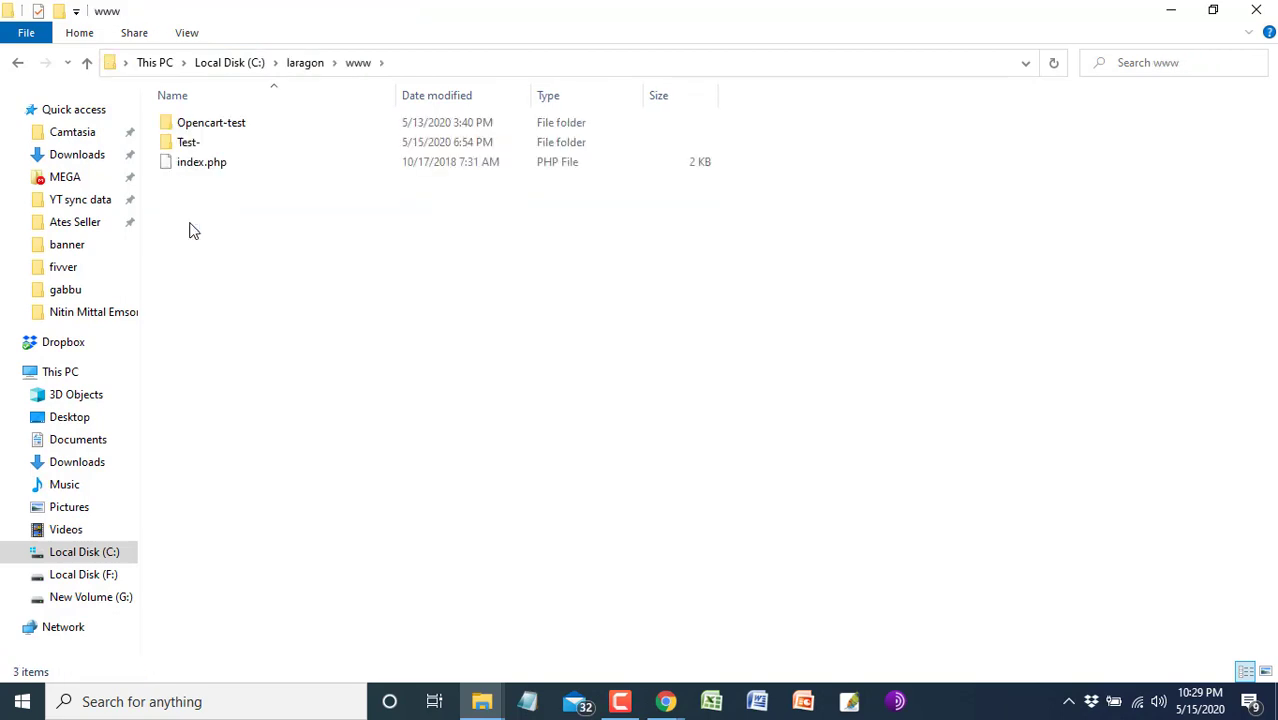
- Open the themes folder inside wp-content of the Test- site folder
double_click(186, 143)
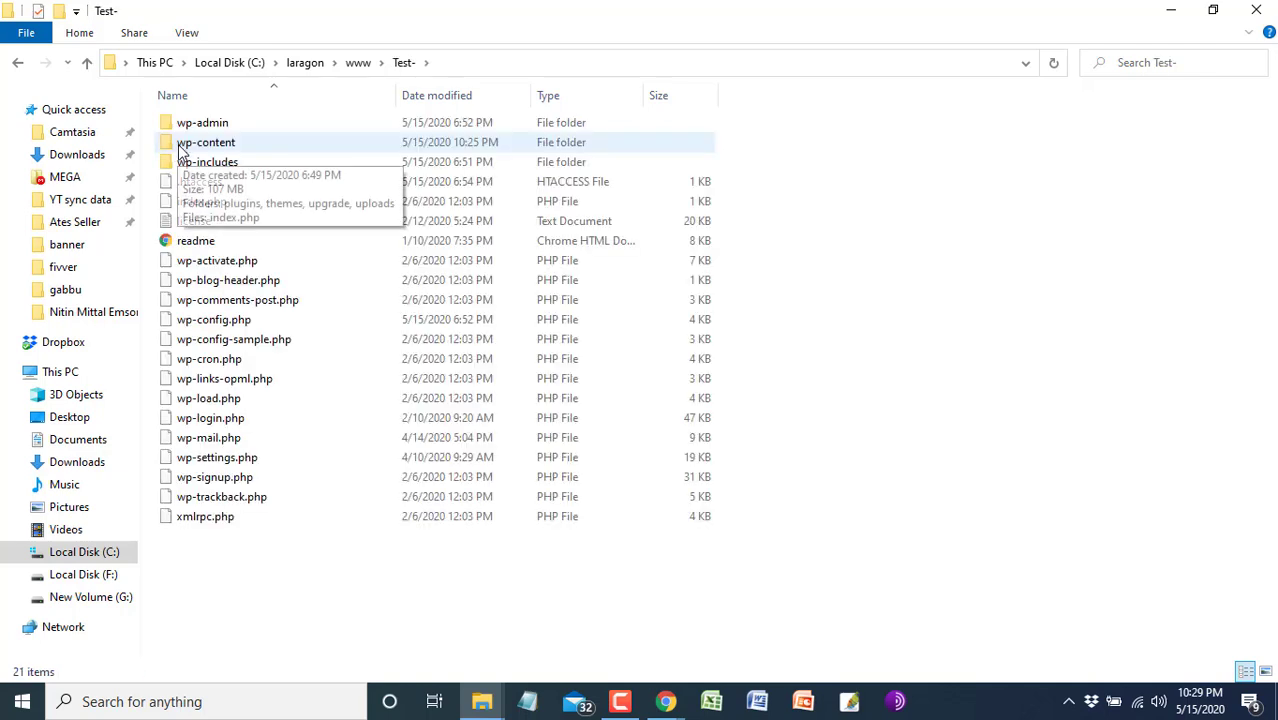
double_click(232, 148)
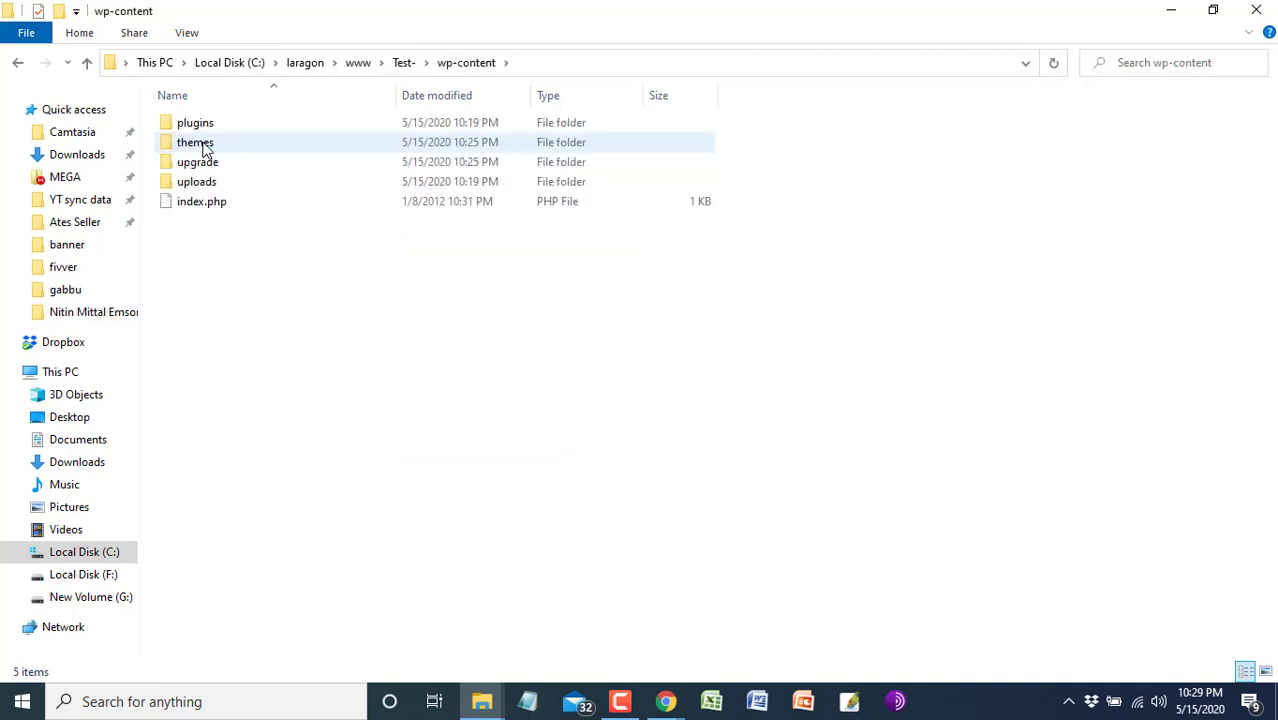
double_click(205, 147)
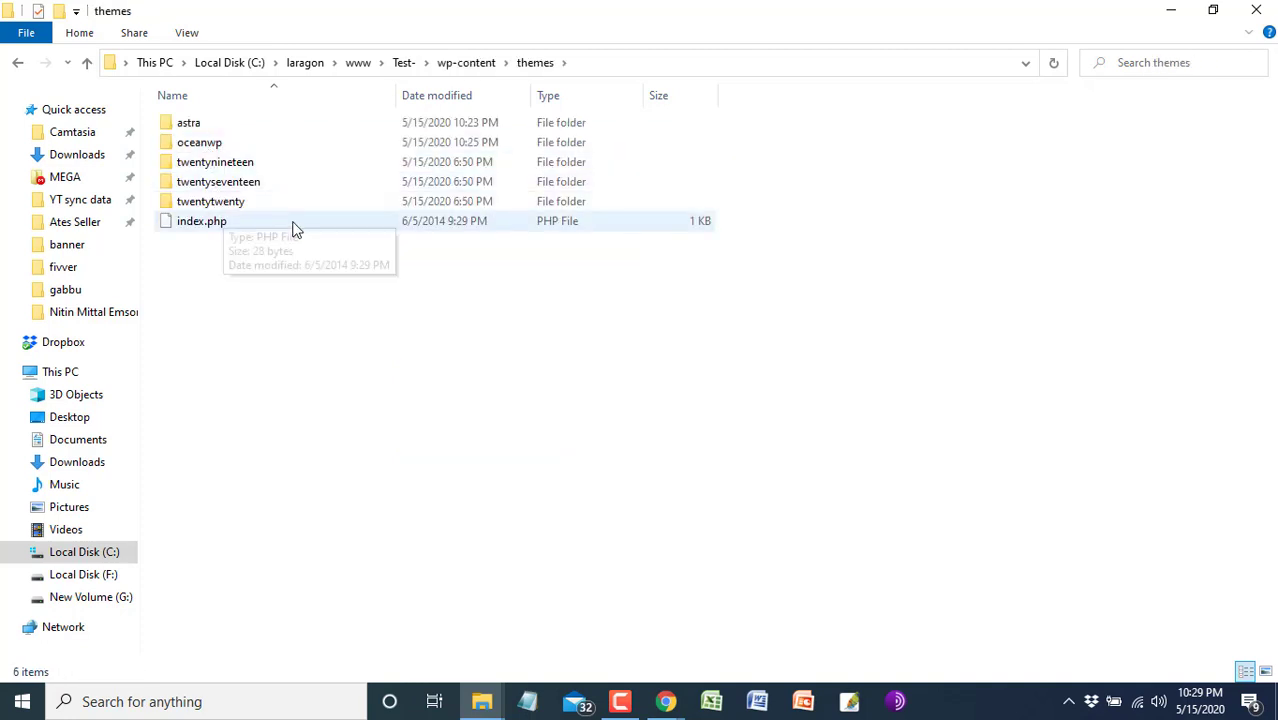
- Examine the installed theme folders, marking the default twentynineteen, twentyseventeen and twentytwenty themes as well as oceanwp and astra
left_click_drag(764, 205, 159, 112)
left_click_drag(738, 160, 182, 212)
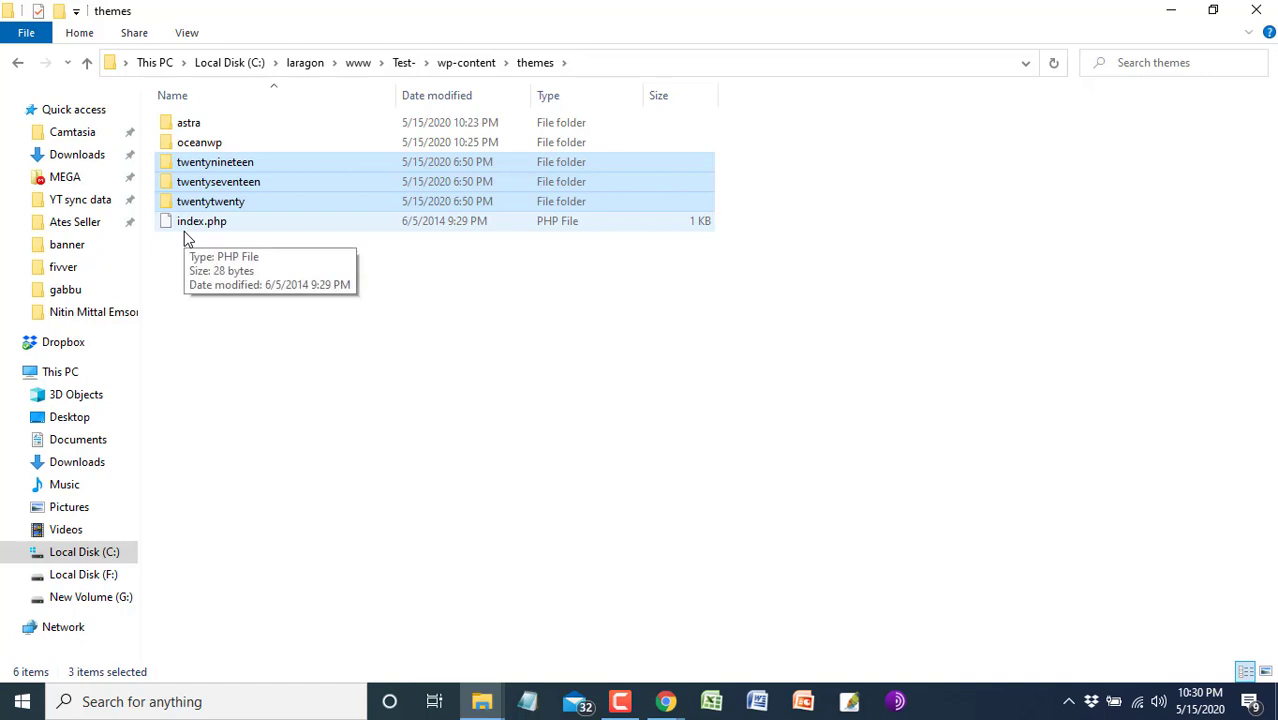
left_click(191, 141)
left_click(190, 124)
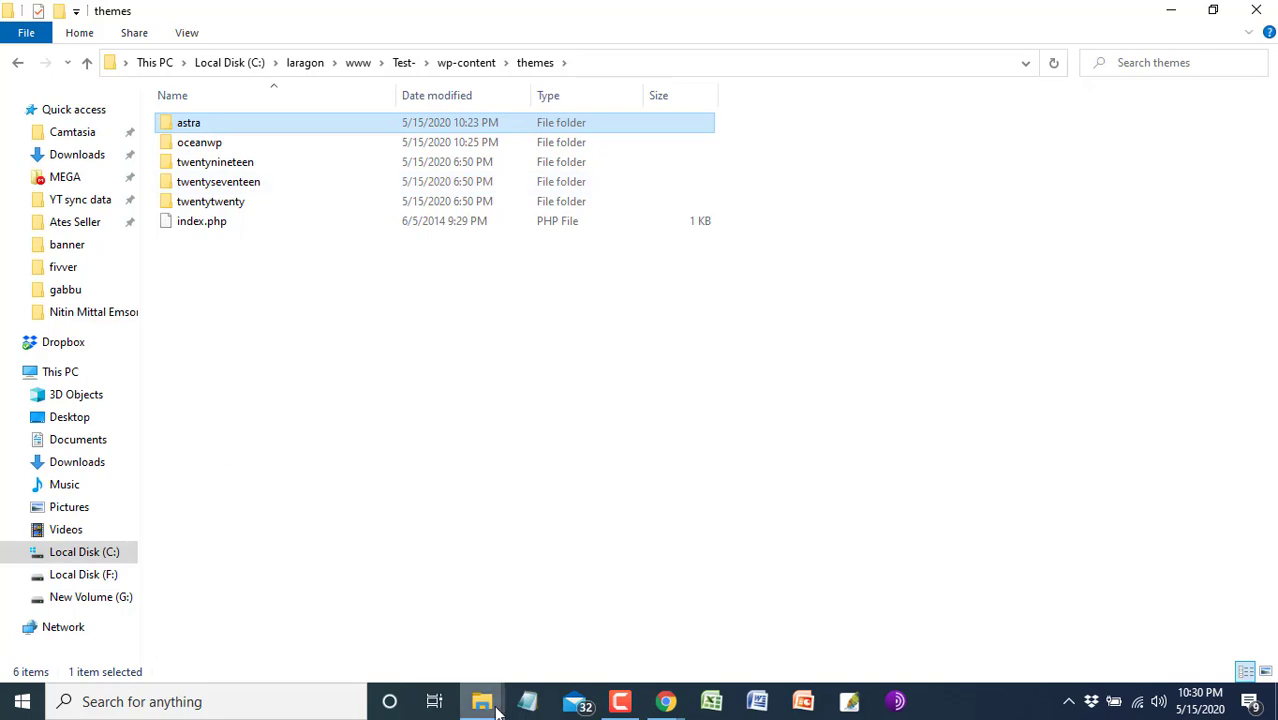
- Switch to the other File Explorer window and open the Downloads folder in it
mouse_move(496, 706)
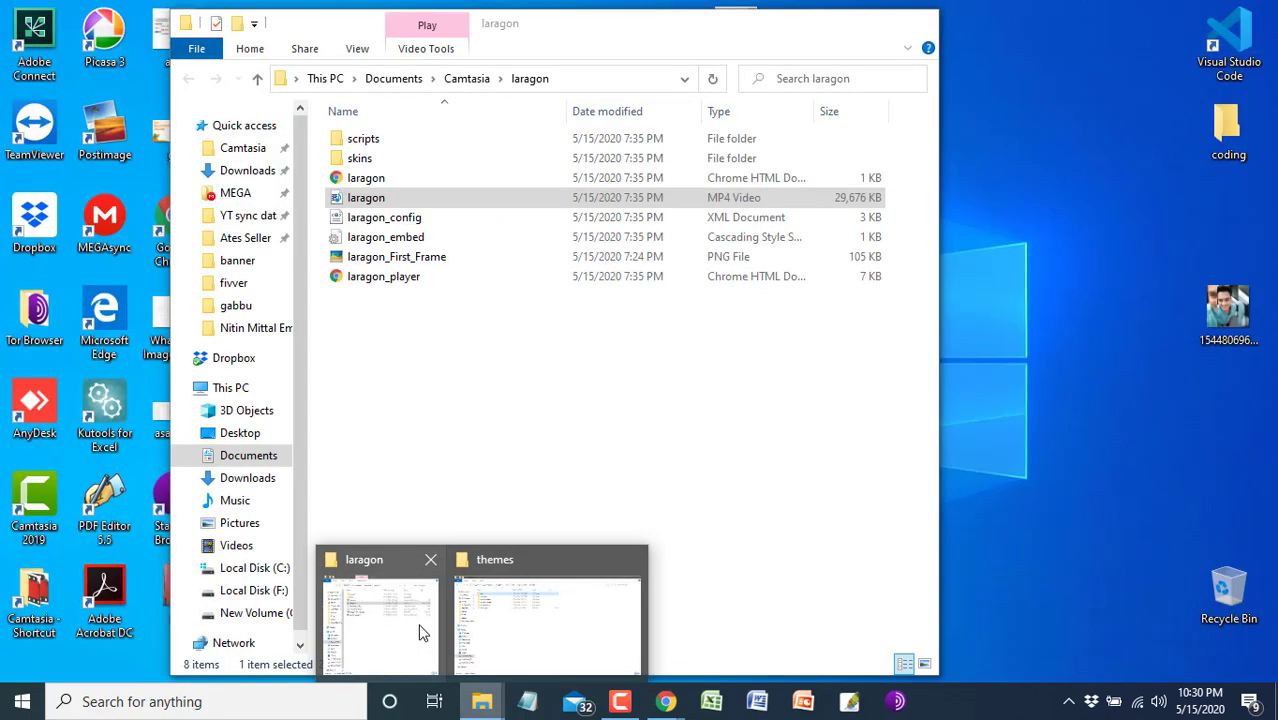
left_click(420, 624)
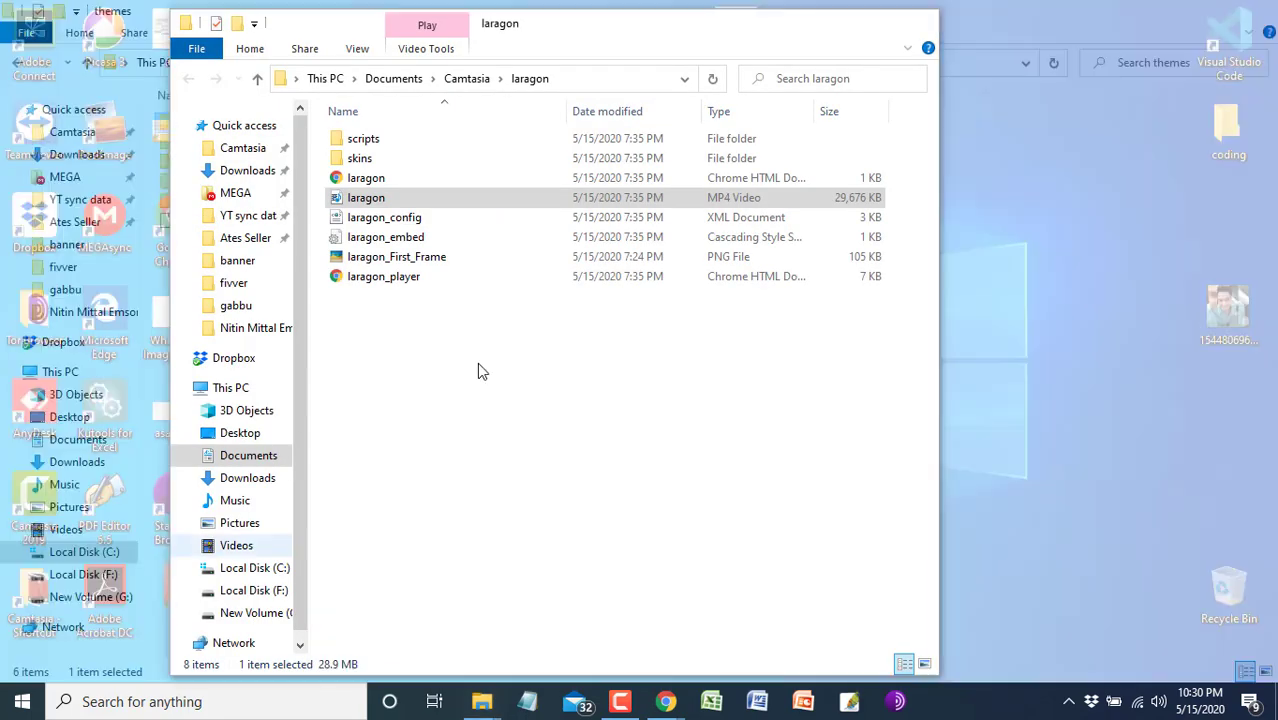
left_click(244, 172)
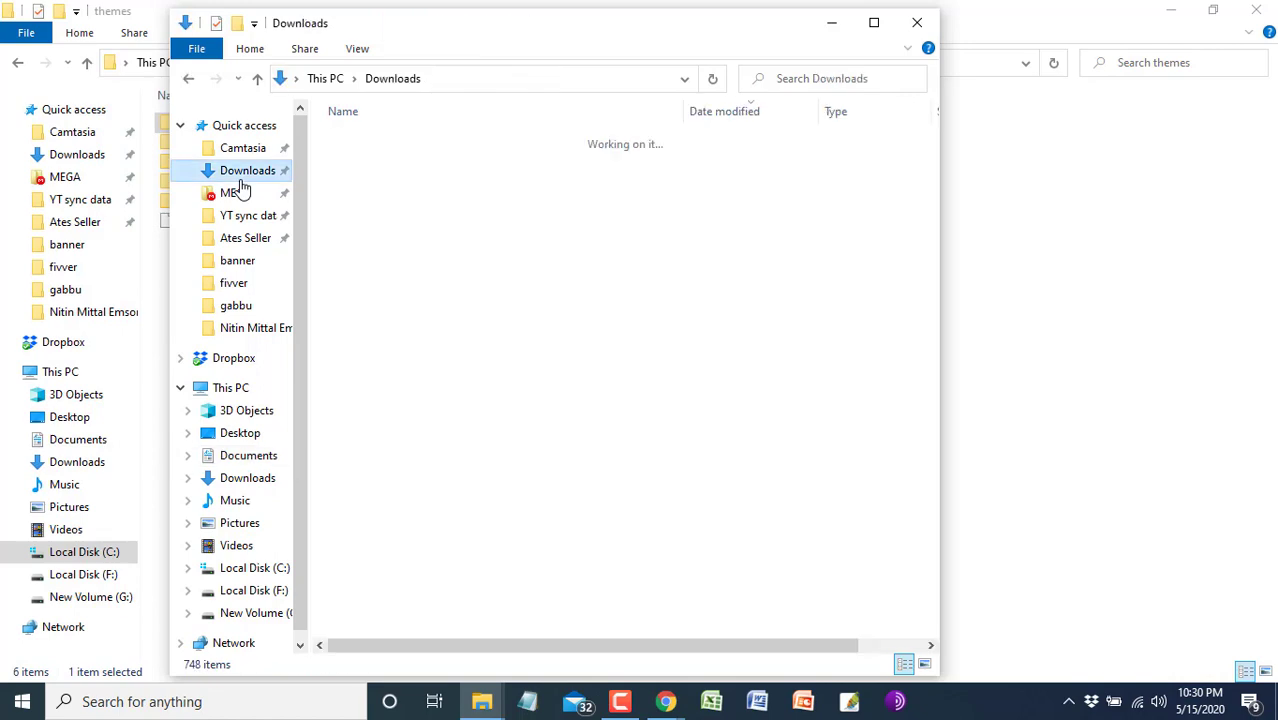
- Copy the wpcake.1.1.9 zip file from Downloads into the Test- site's themes folder
left_click(352, 166)
right_click(351, 168)
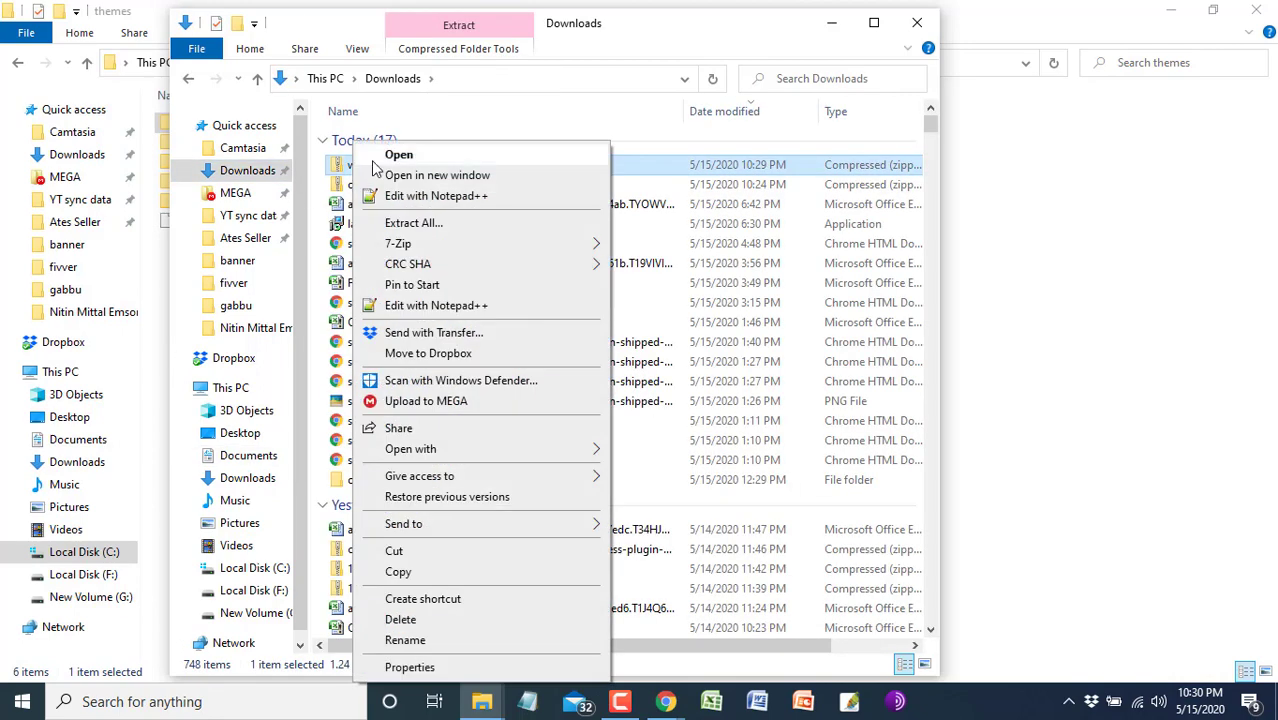
left_click(398, 572)
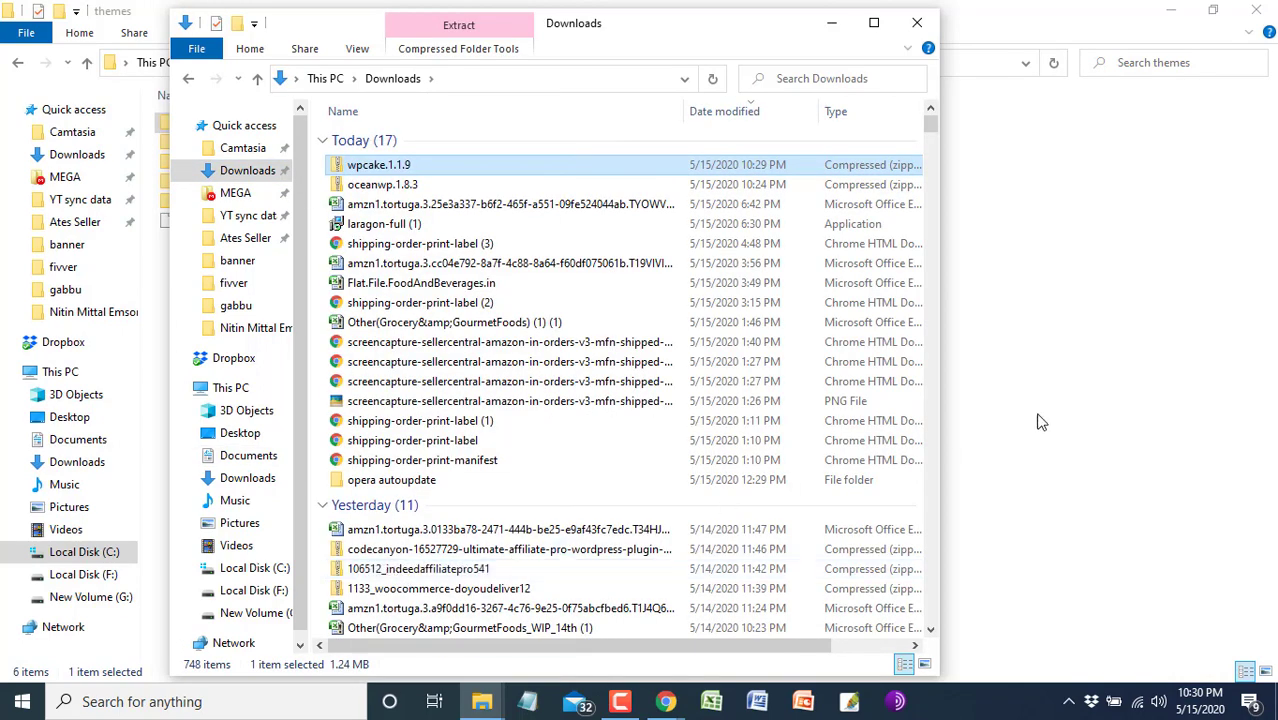
left_click(1040, 420)
key("ctrl+v")
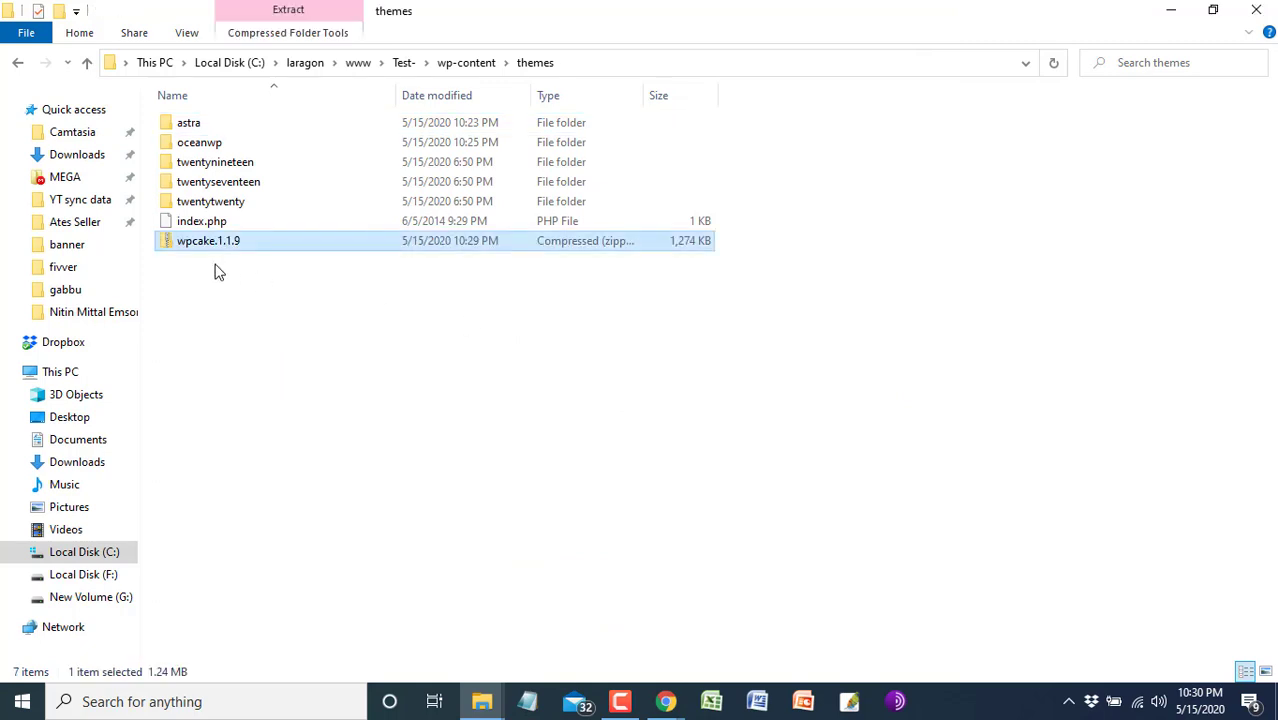
- Extract the wpcake.1.1.9 archive into its own folder with 7-Zip and delete the zip from the themes folder
right_click(214, 247)
mouse_move(300, 271)
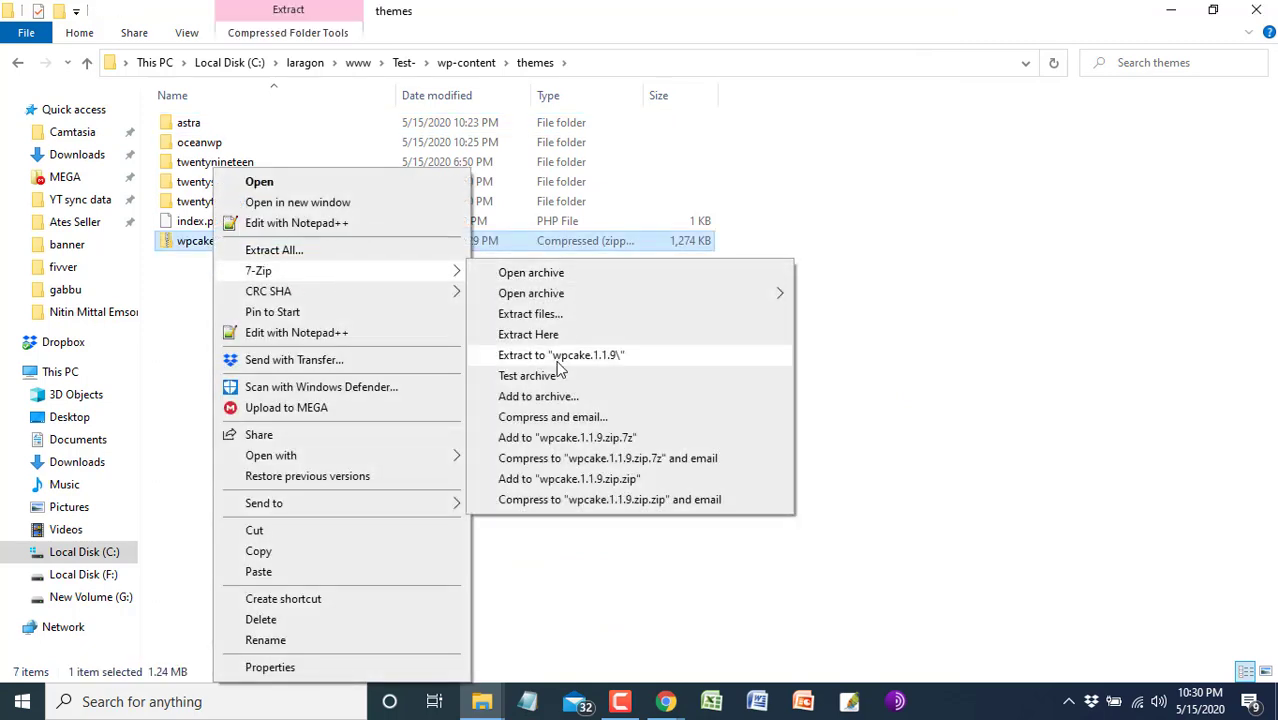
left_click(556, 358)
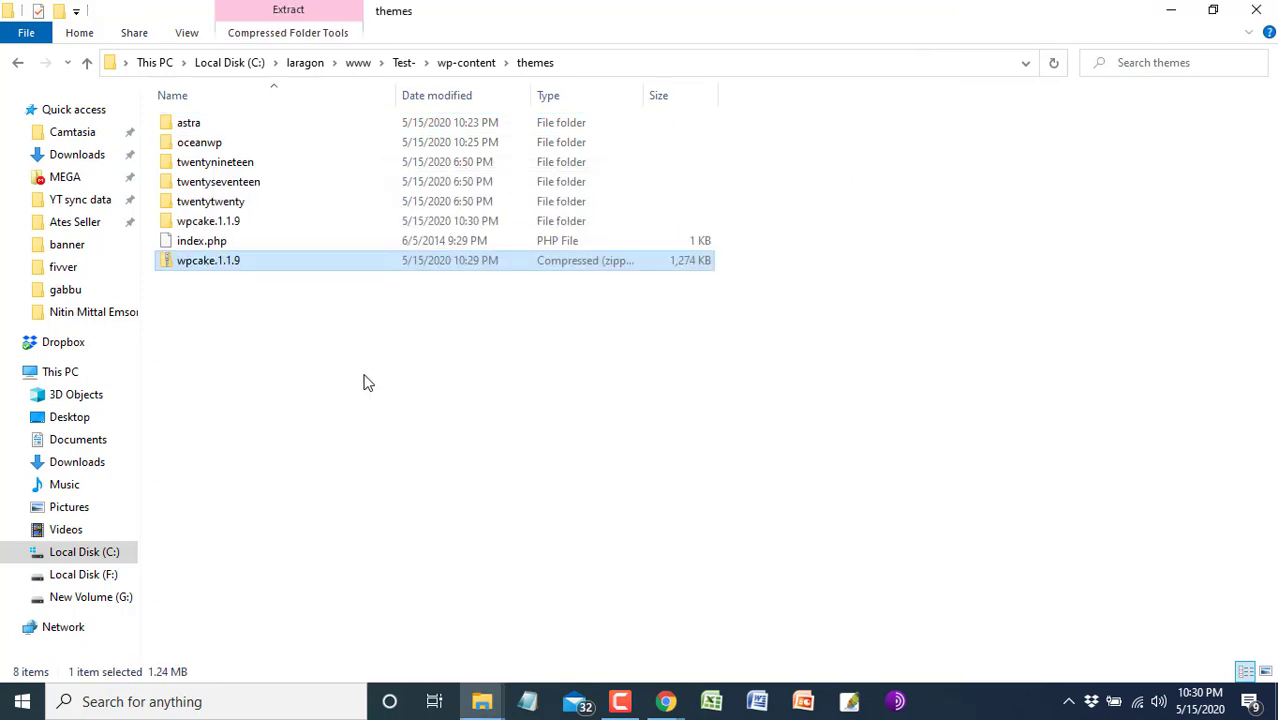
left_click(251, 268)
key("Escape")
key("Delete")
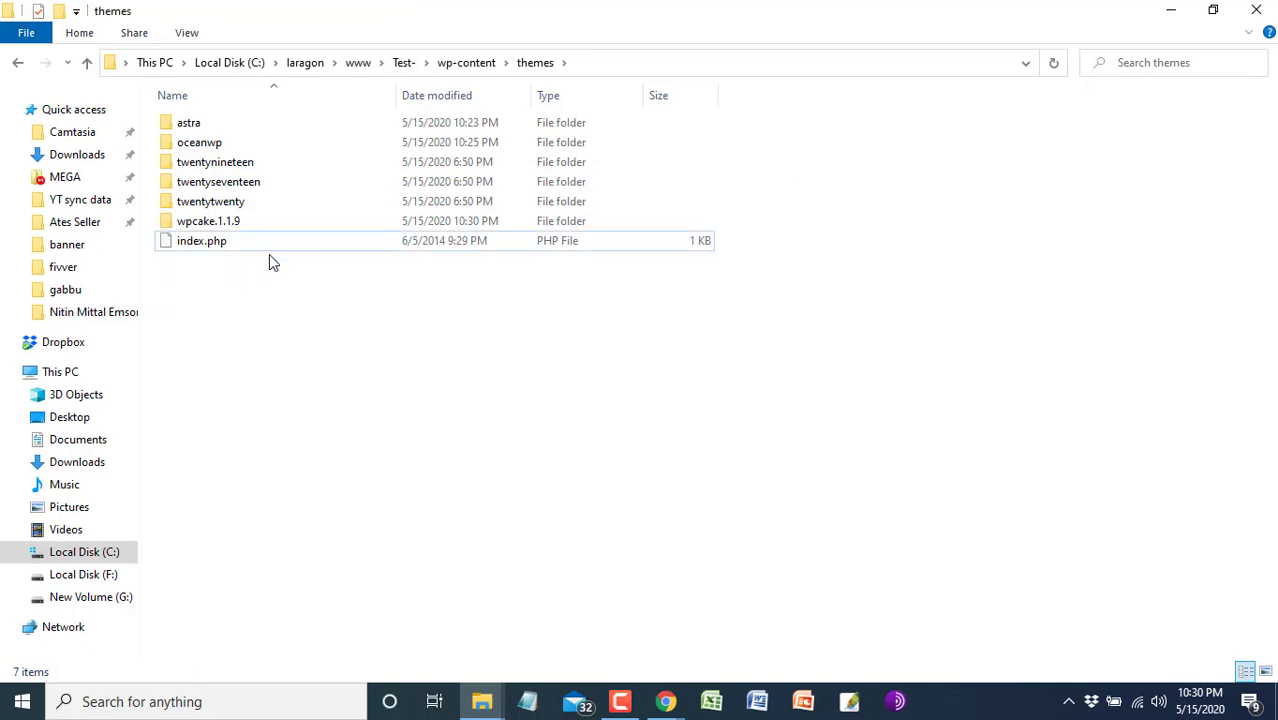
- Move the inner wpcake folder out of wpcake.1.1.9 into themes, delete the wpcake.1.1.9 folder, and check wpcake's files
double_click(245, 220)
left_click(189, 132)
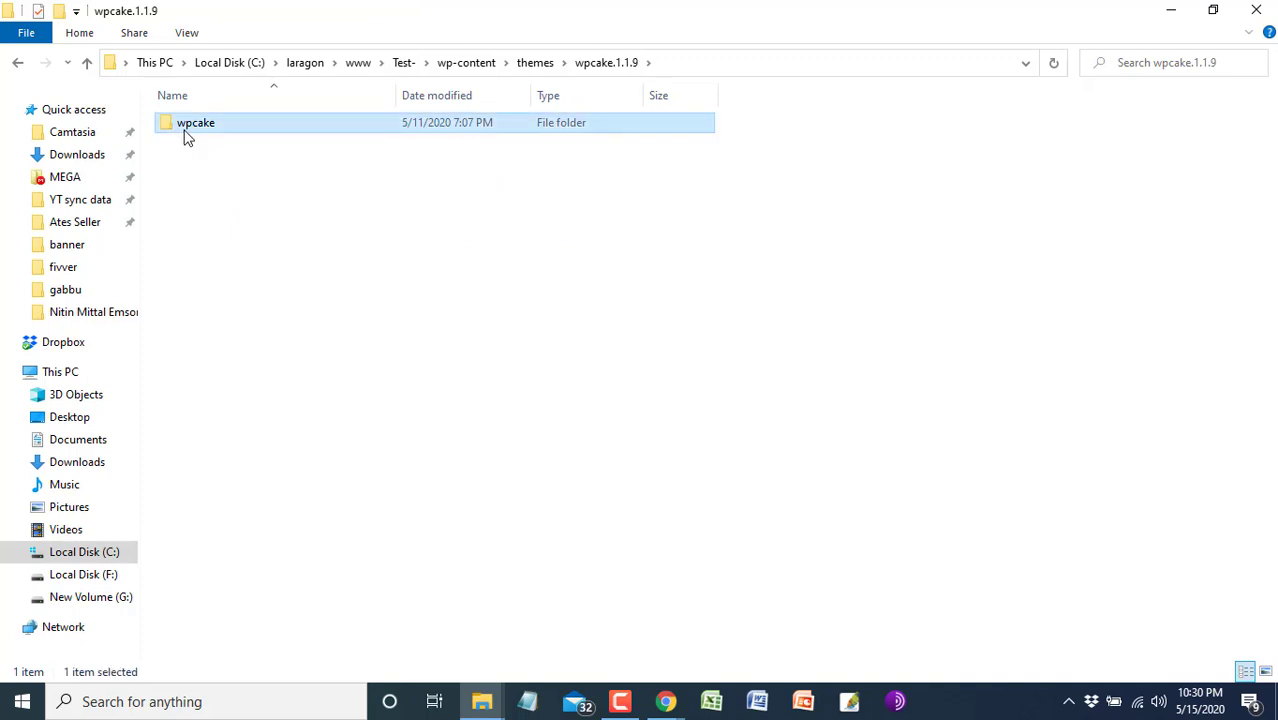
double_click(190, 124)
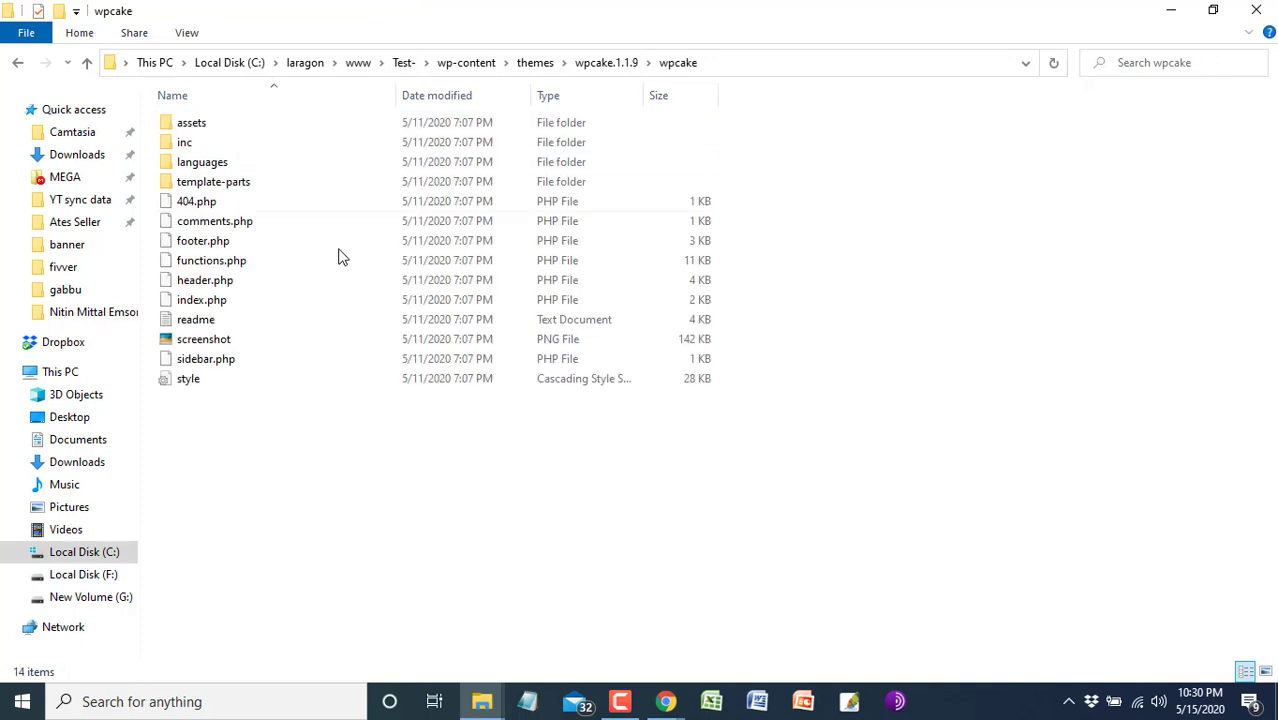
key("alt+Left")
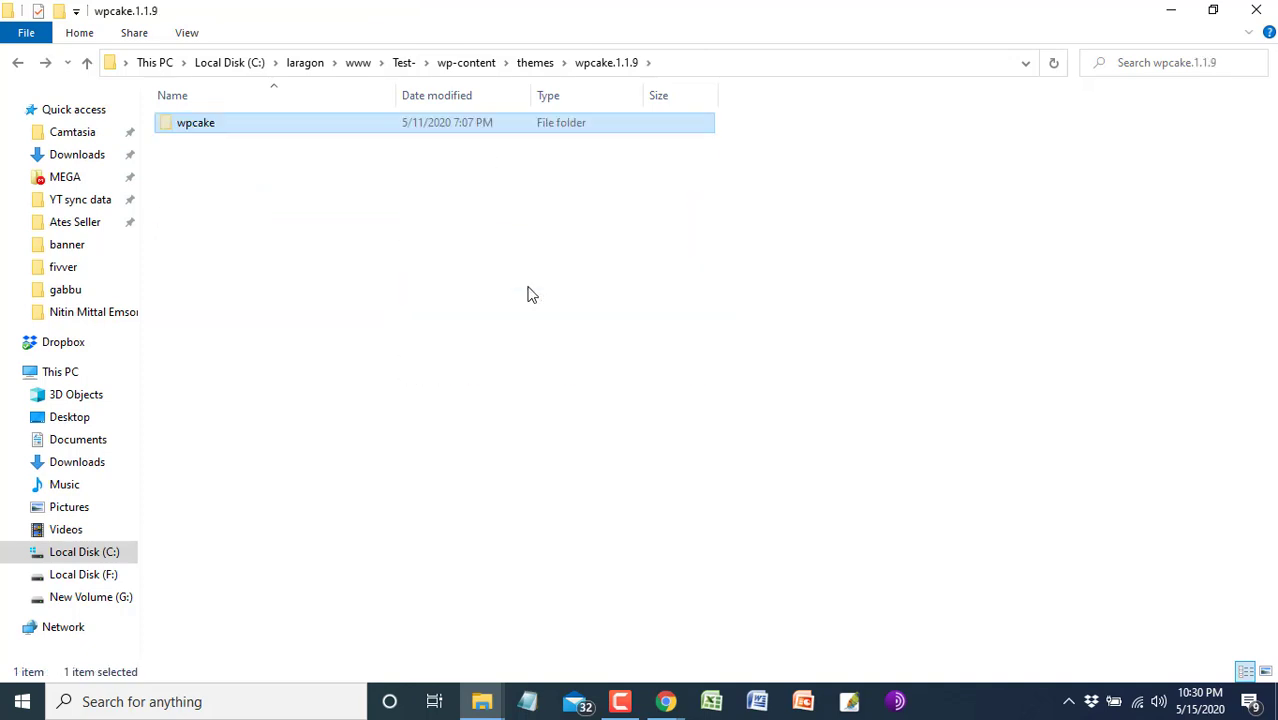
key("alt+Left")
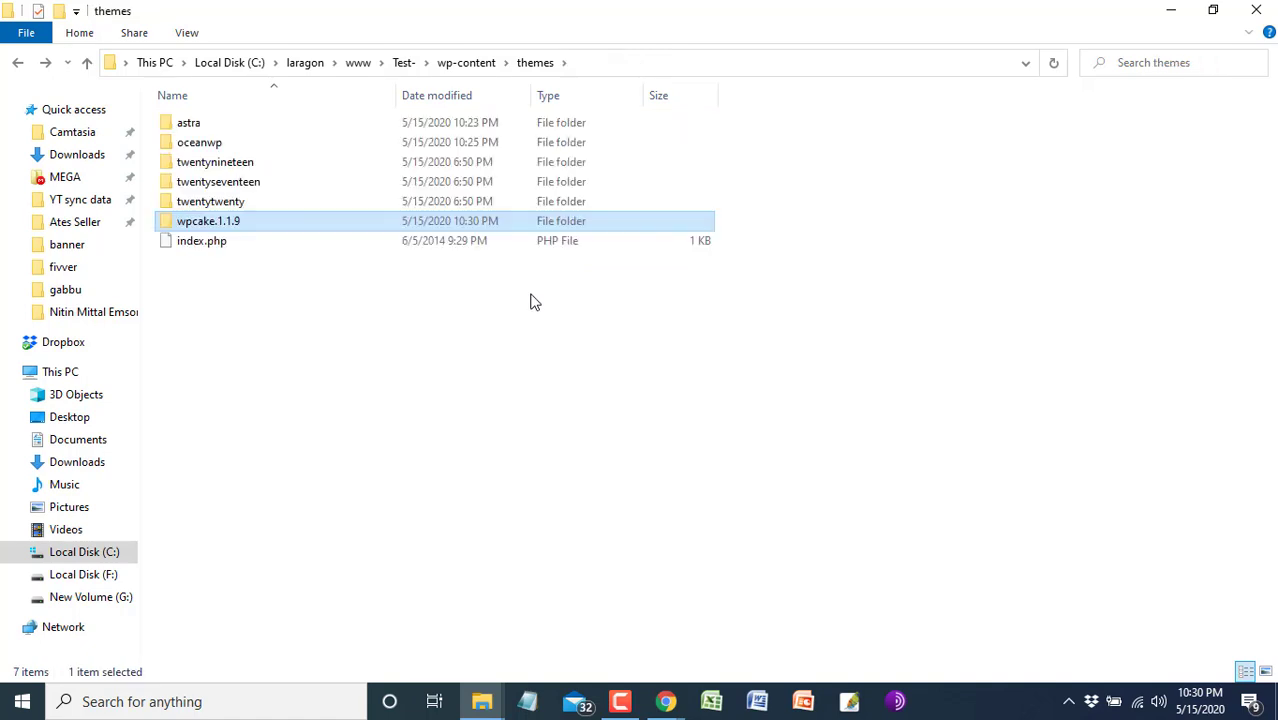
key("ctrl+v")
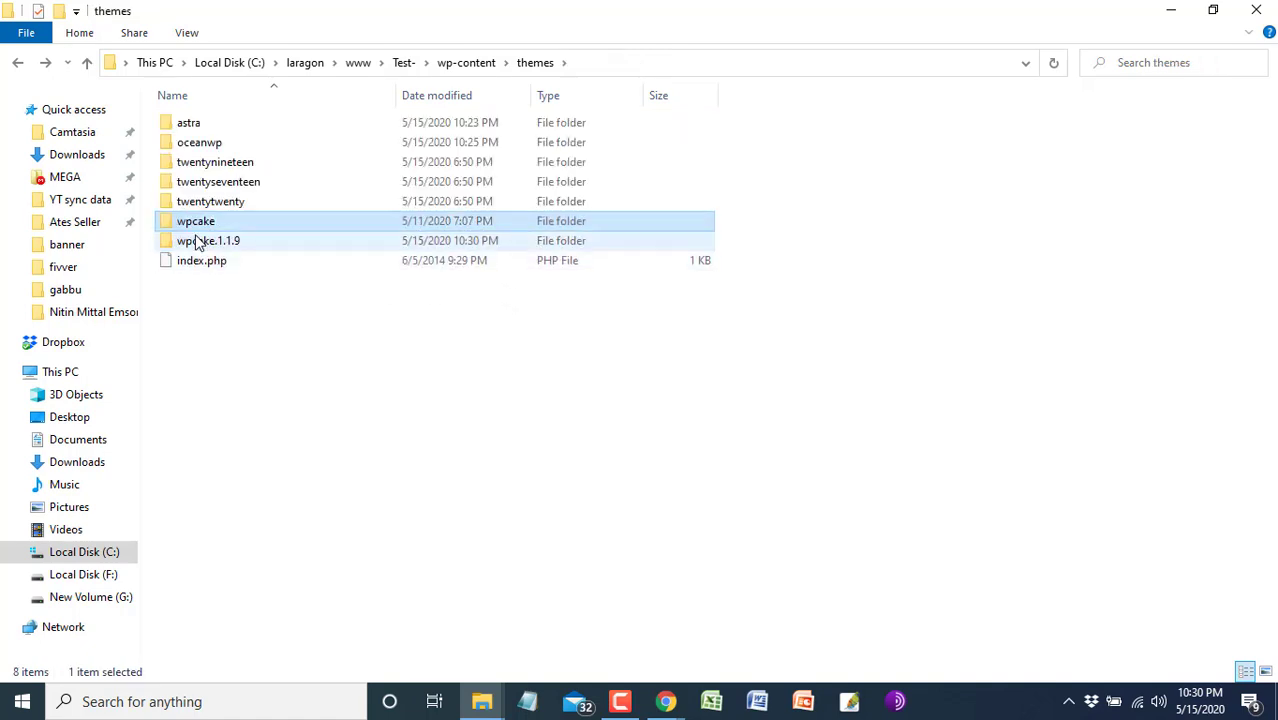
key("Delete")
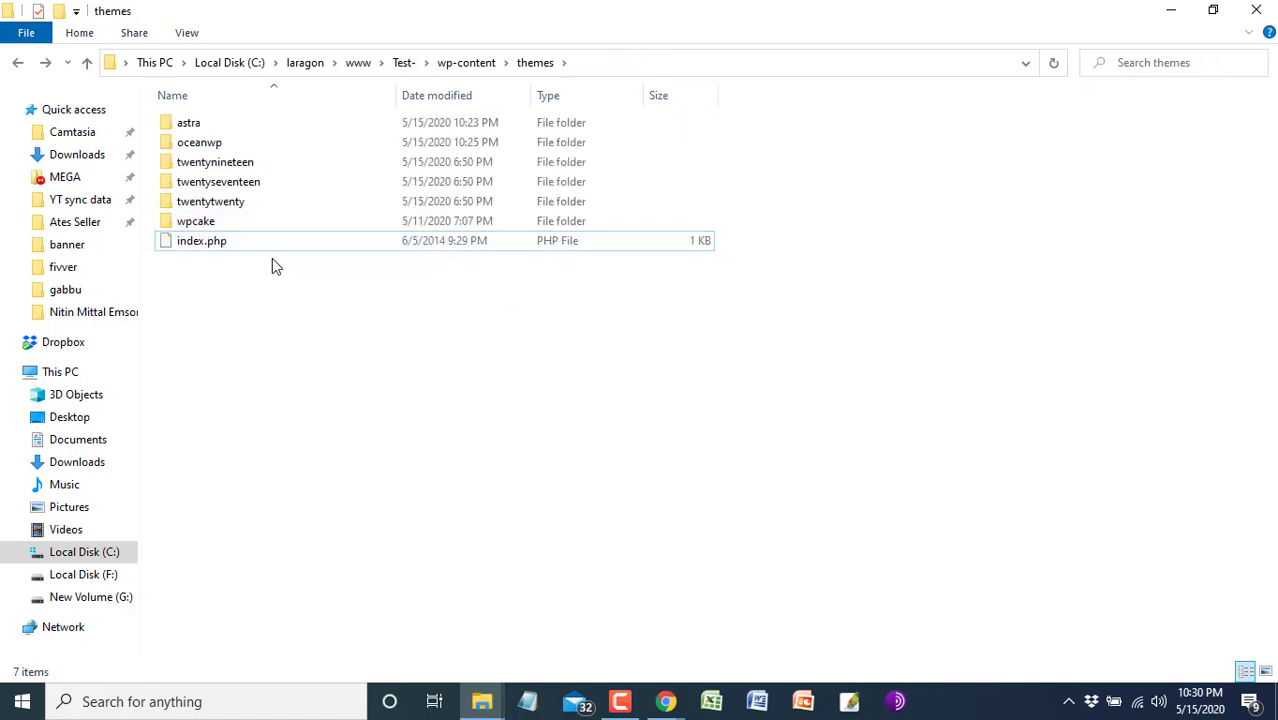
double_click(195, 221)
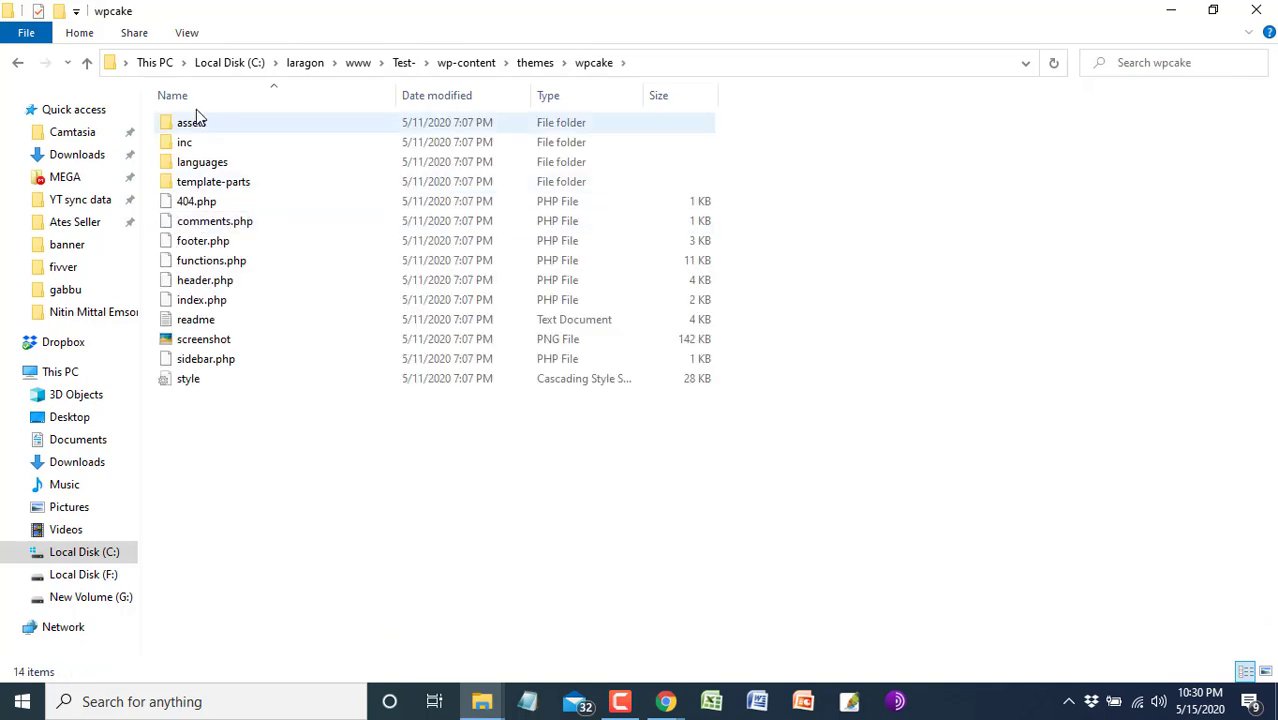
key("BackSpace")
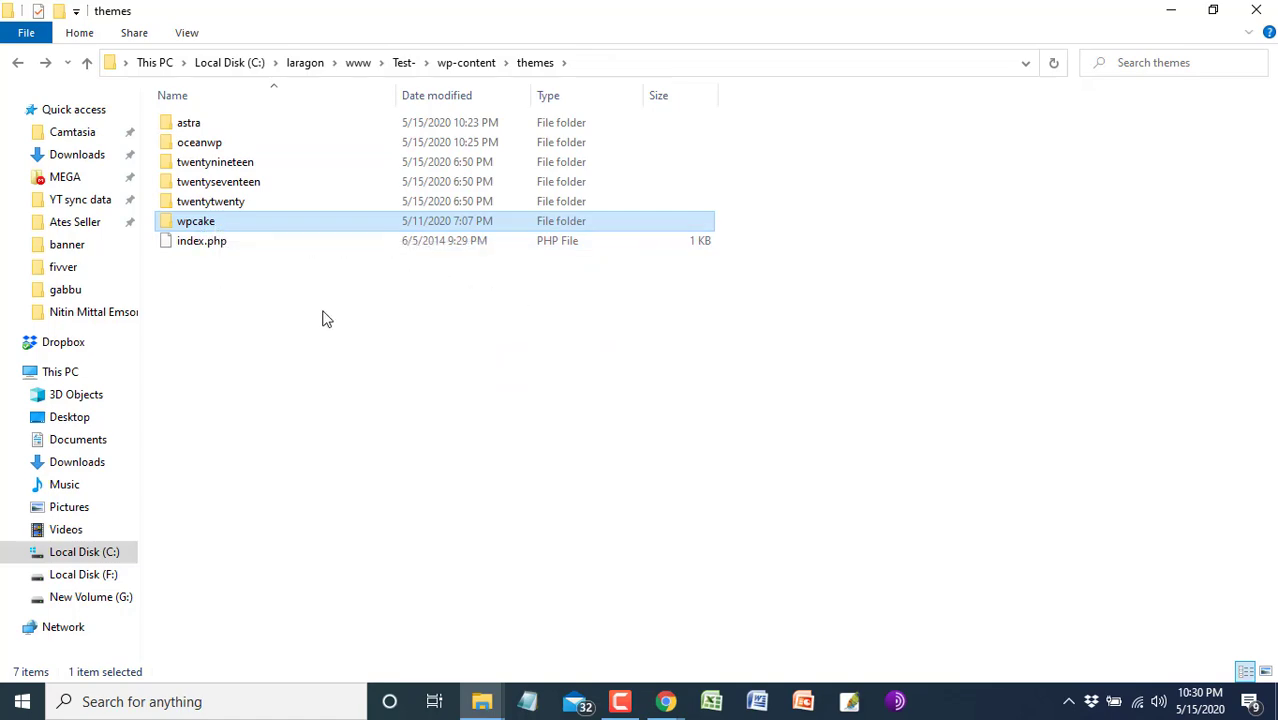
- Close the themes folder window, return to the WordPress dashboard in Chrome and open the site's installed themes page
left_click(1256, 10)
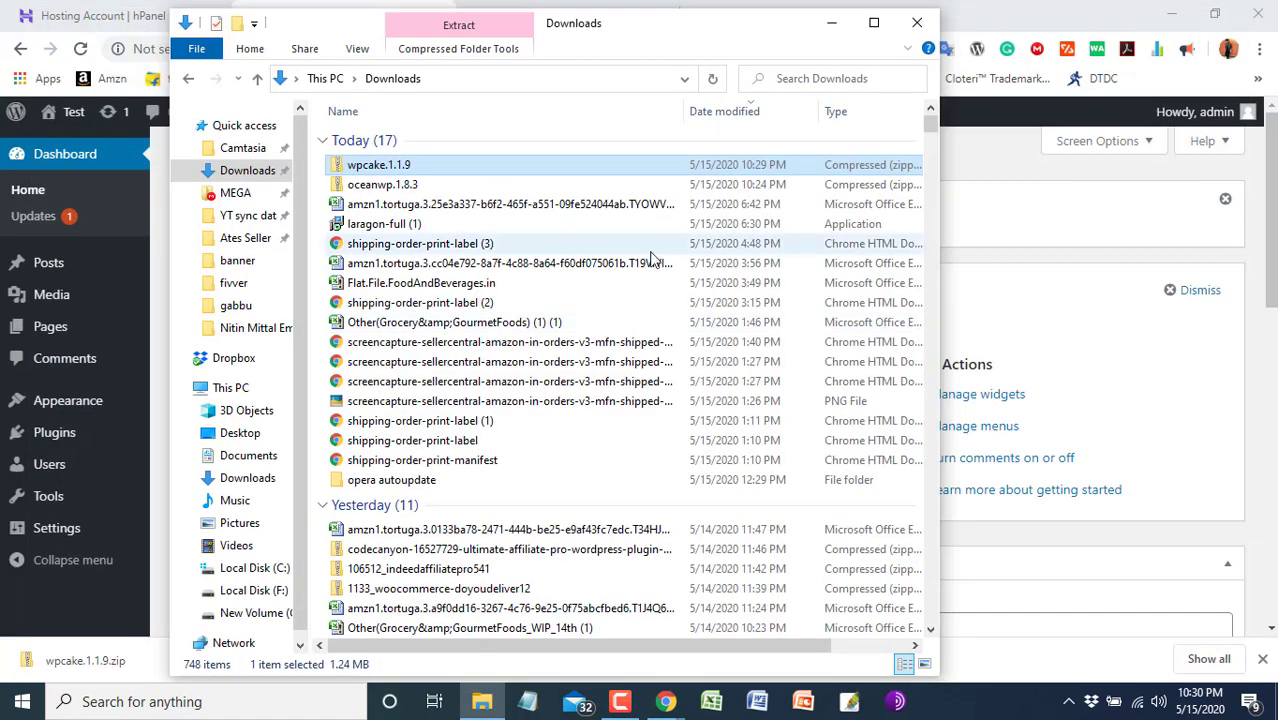
left_click(1010, 8)
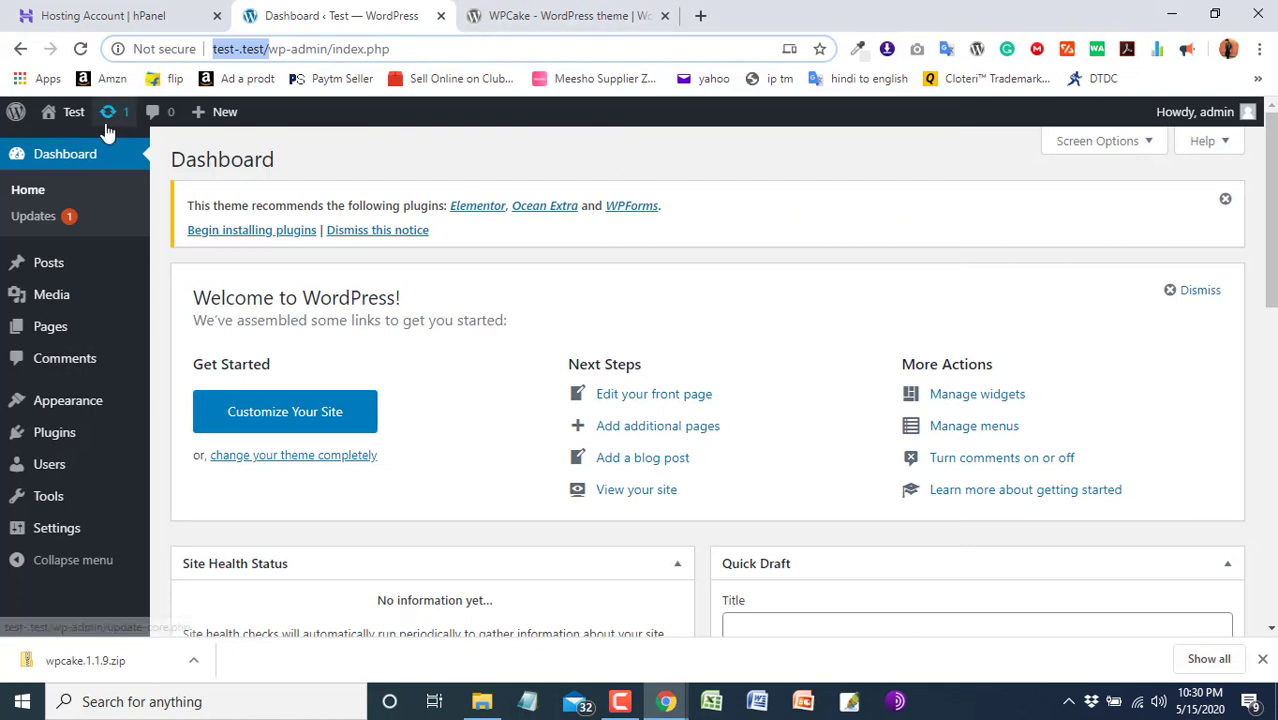
mouse_move(60, 402)
left_click(193, 408)
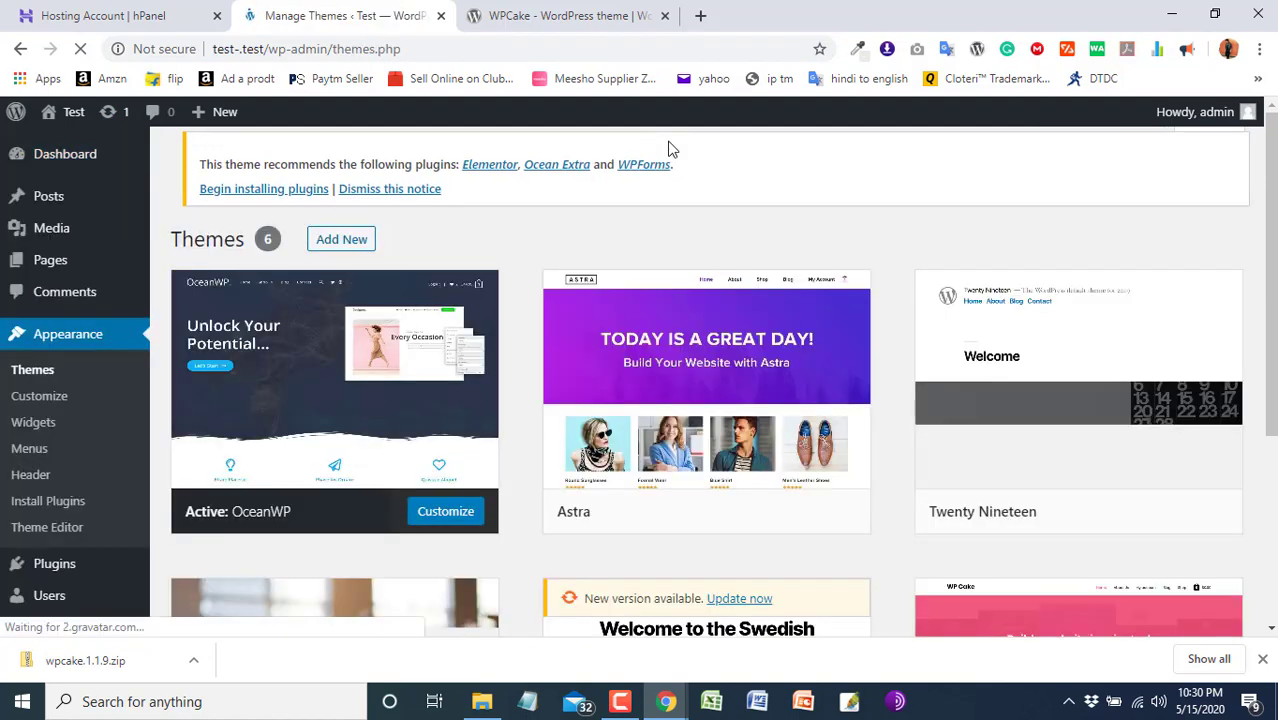
- Examine the installed themes, comparing Astra, Twenty Nineteen, Twenty Twenty and Twenty Seventeen with the manually added WPCake theme
scroll(670, 148, "down", 3)
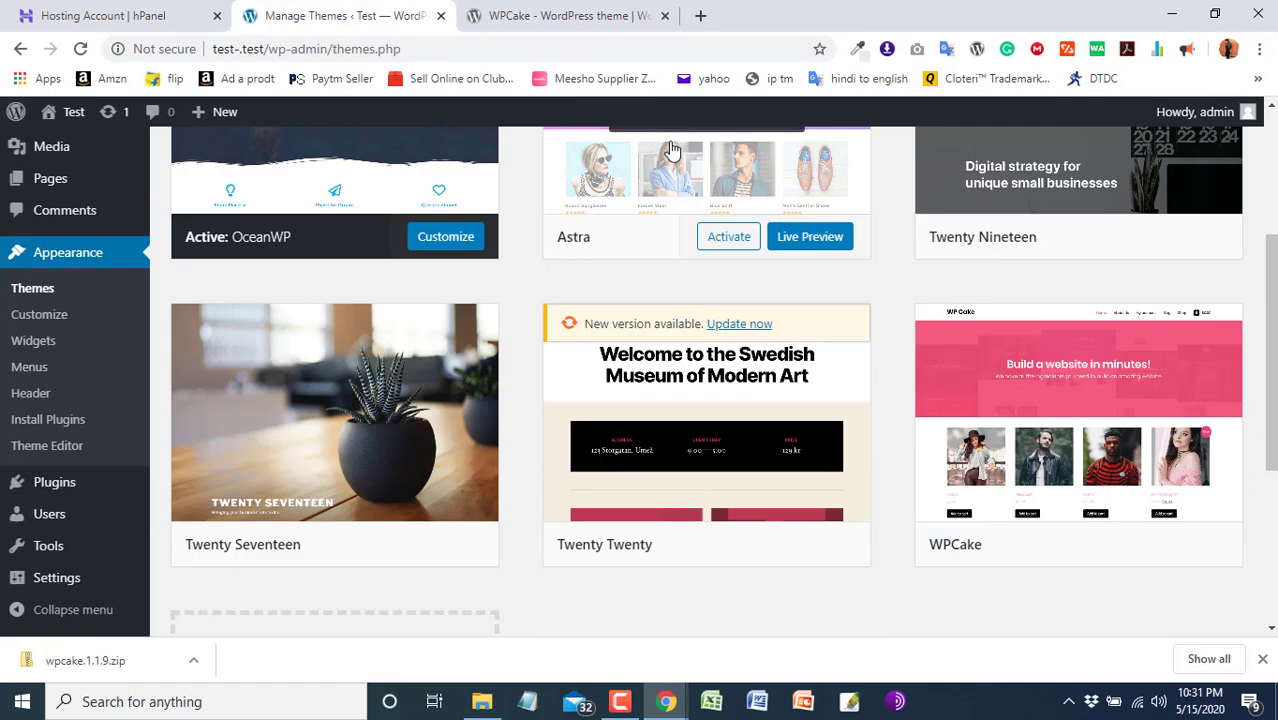
scroll(400, 290, "up", 2)
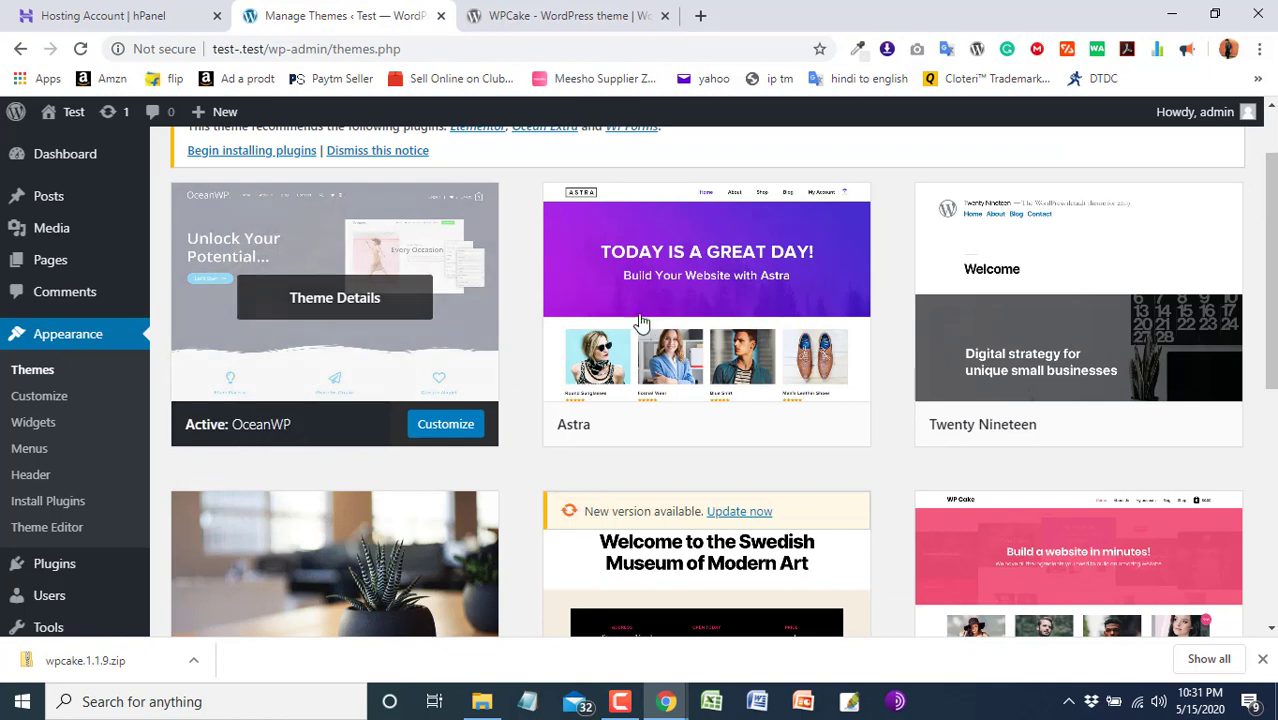
mouse_move(648, 320)
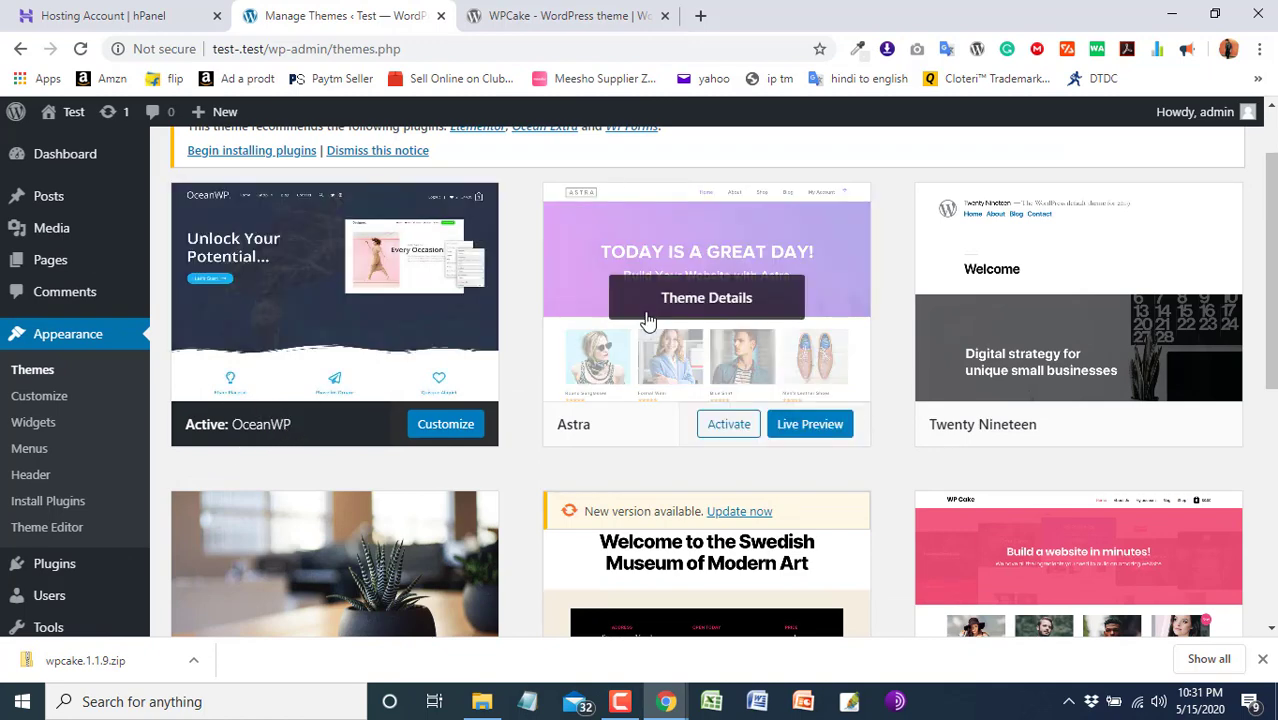
scroll(648, 320, "down", 2)
mouse_move(1012, 226)
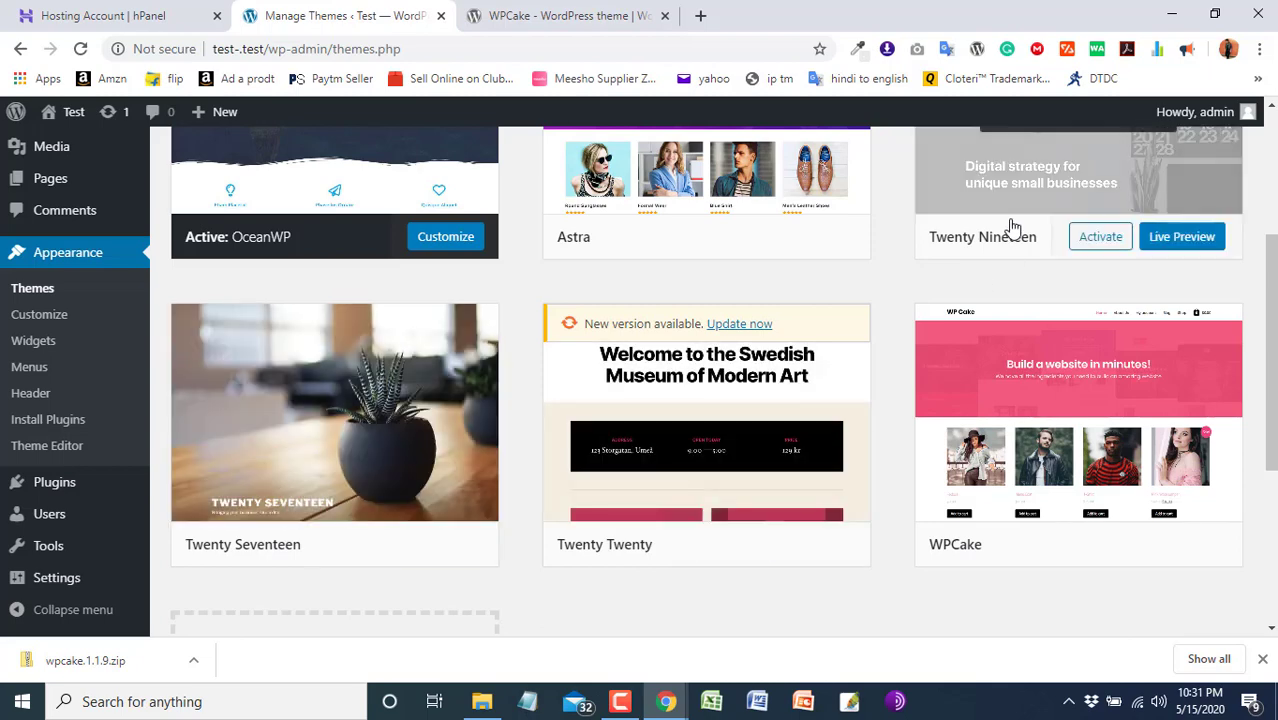
mouse_move(573, 517)
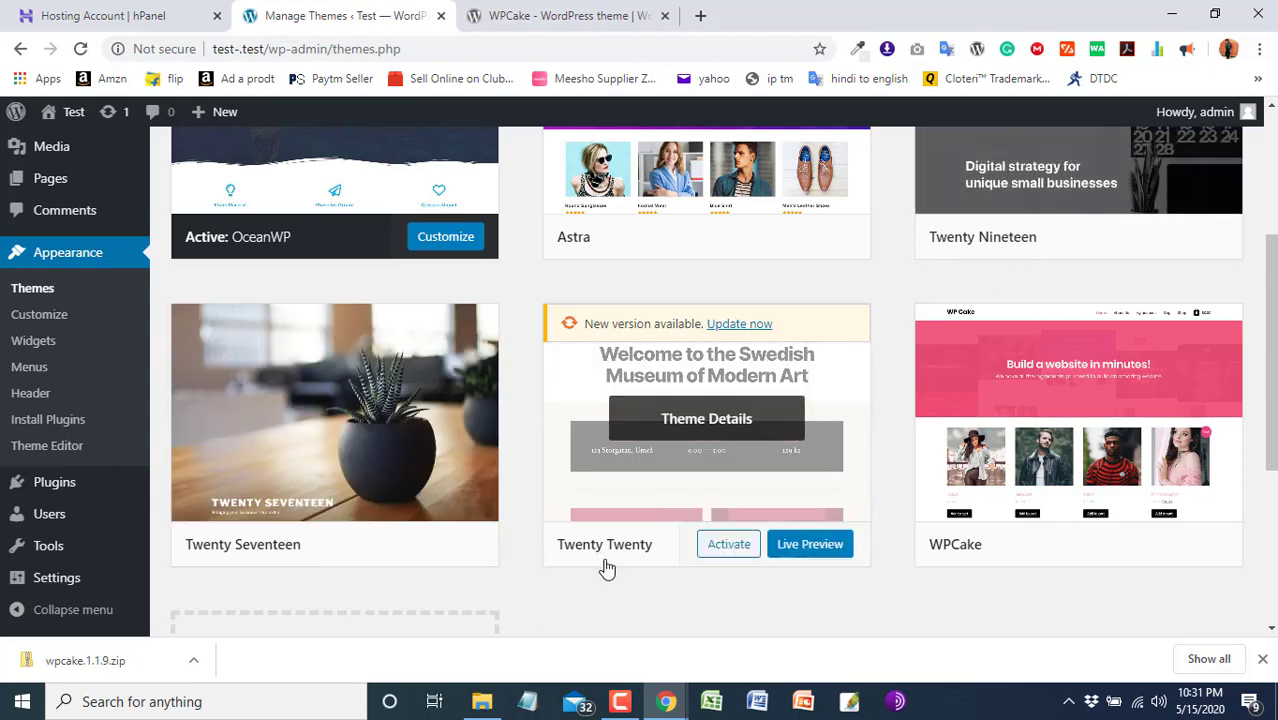
mouse_move(257, 570)
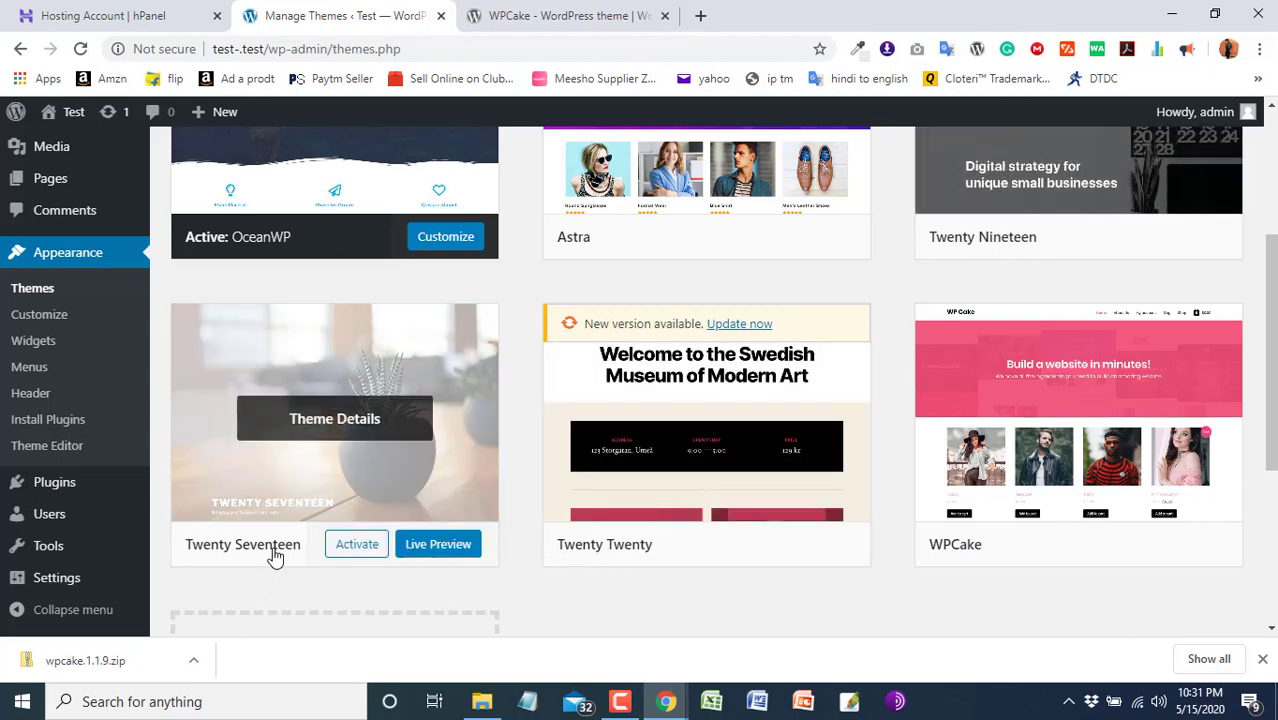
mouse_move(722, 442)
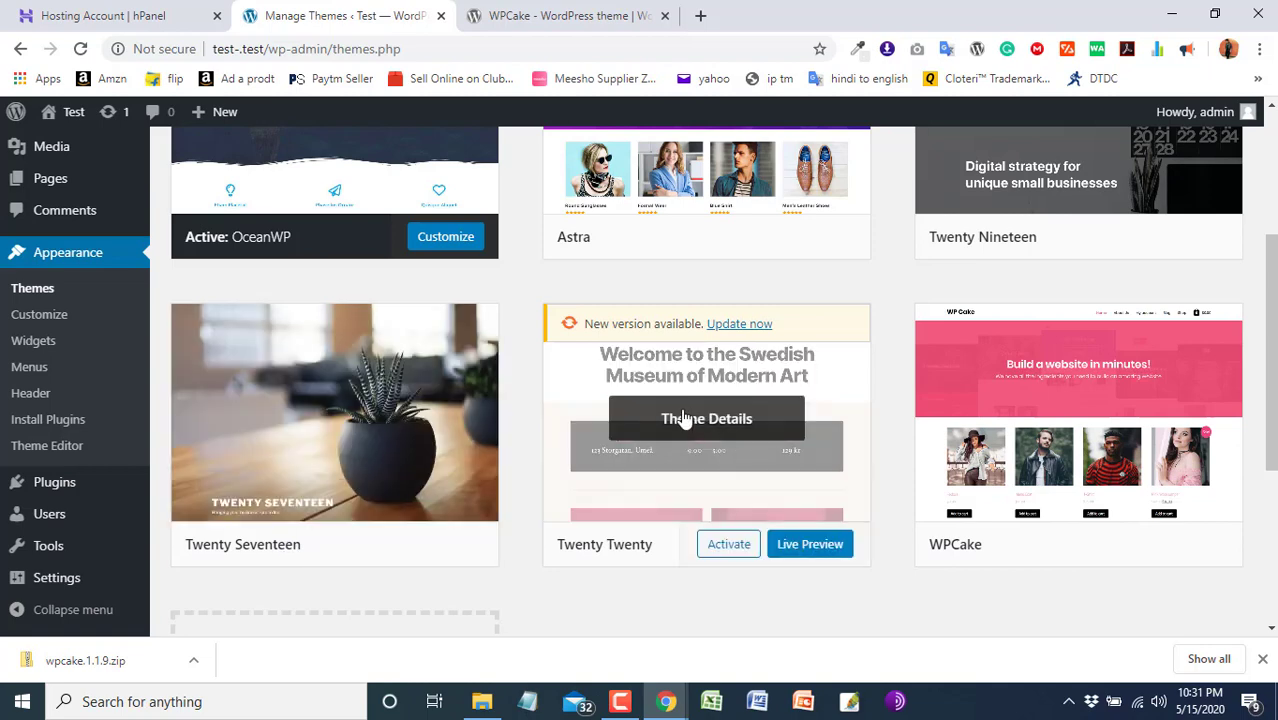
mouse_move(1114, 424)
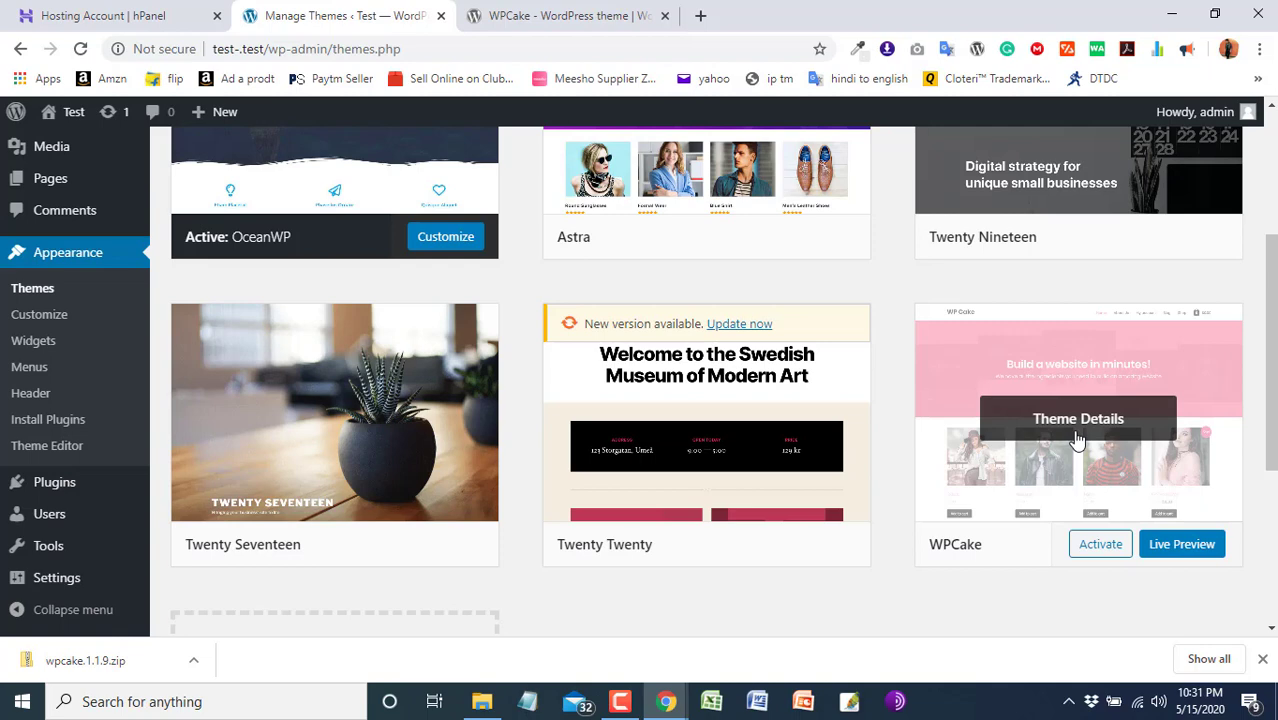
- Activate the WPCake theme and visit the site to review its home page down to the footer
left_click(1084, 552)
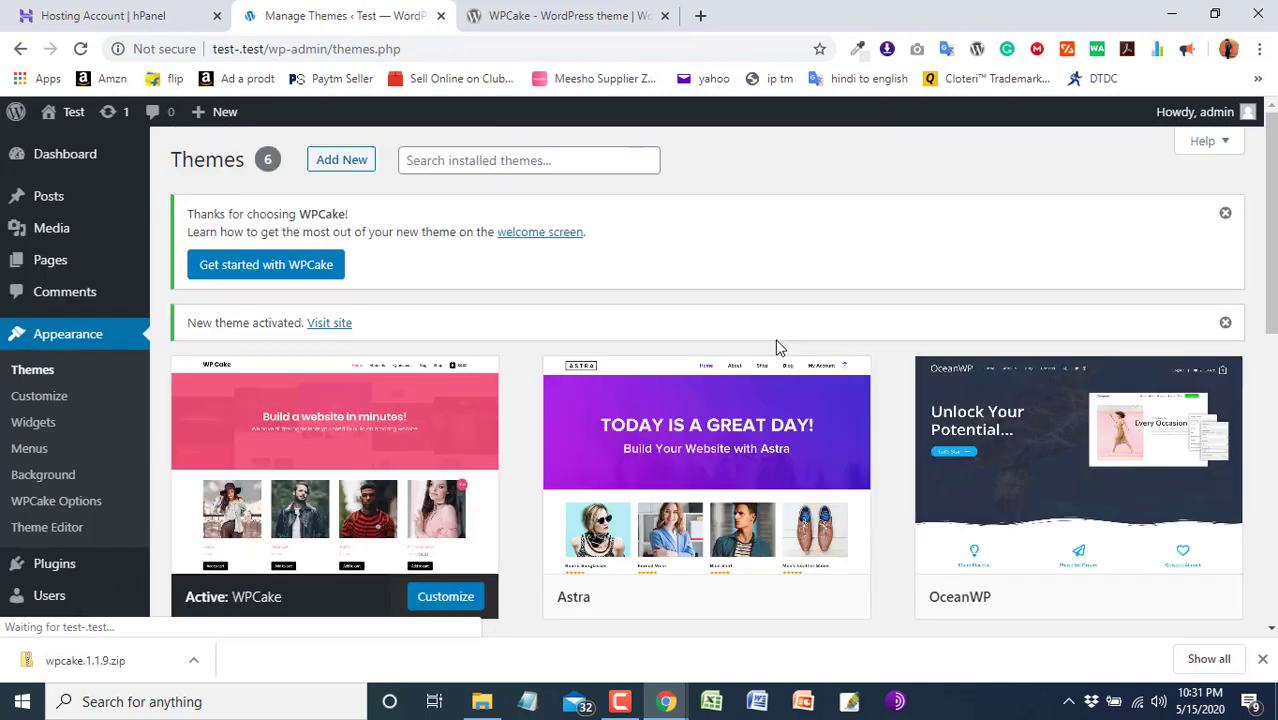
left_click(322, 326)
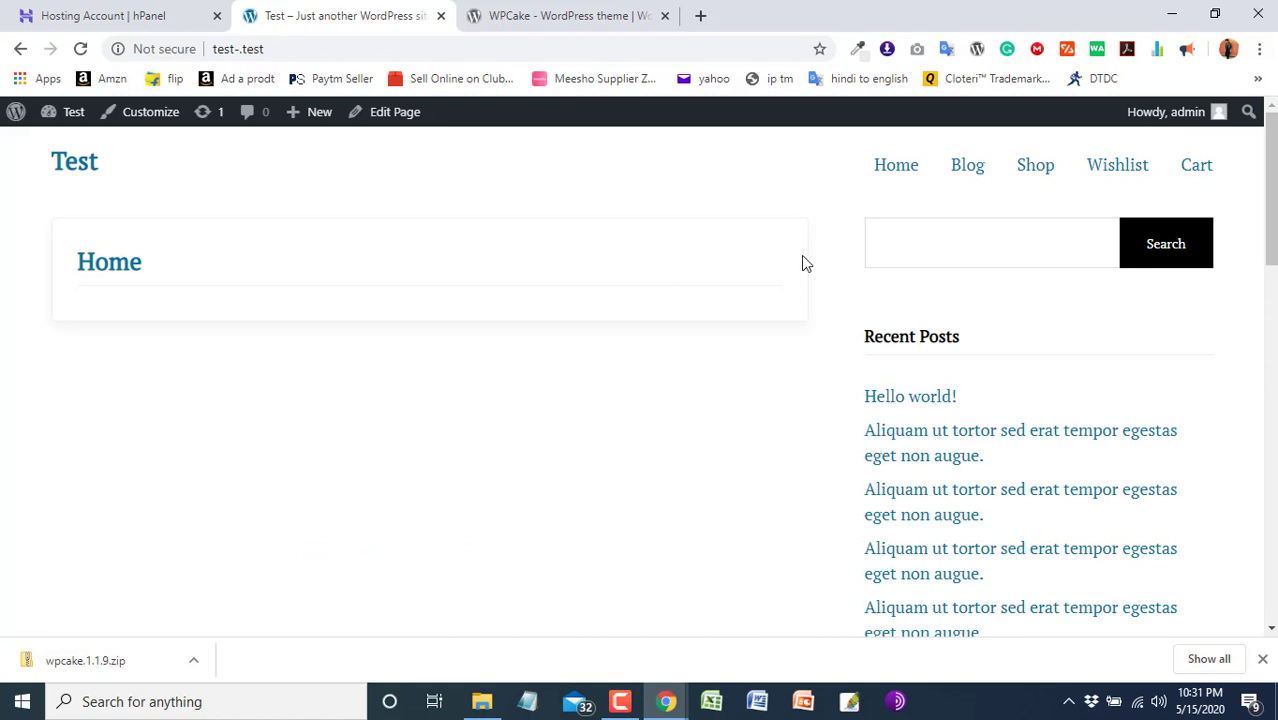
left_click_drag(1272, 160, 1272, 519)
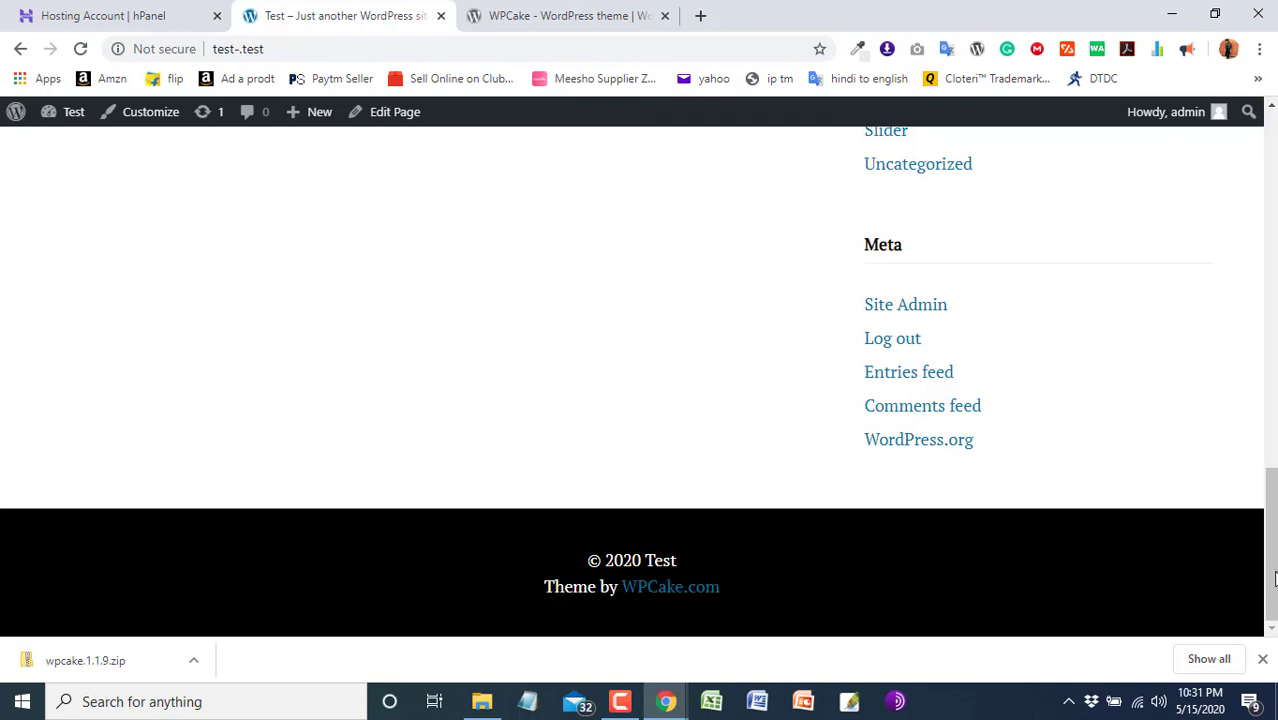
left_click_drag(1274, 578, 1260, 192)
- Switch to the Hostinger page and log in with the account e-mail and password, continuing to Hostinger India
left_click(130, 15)
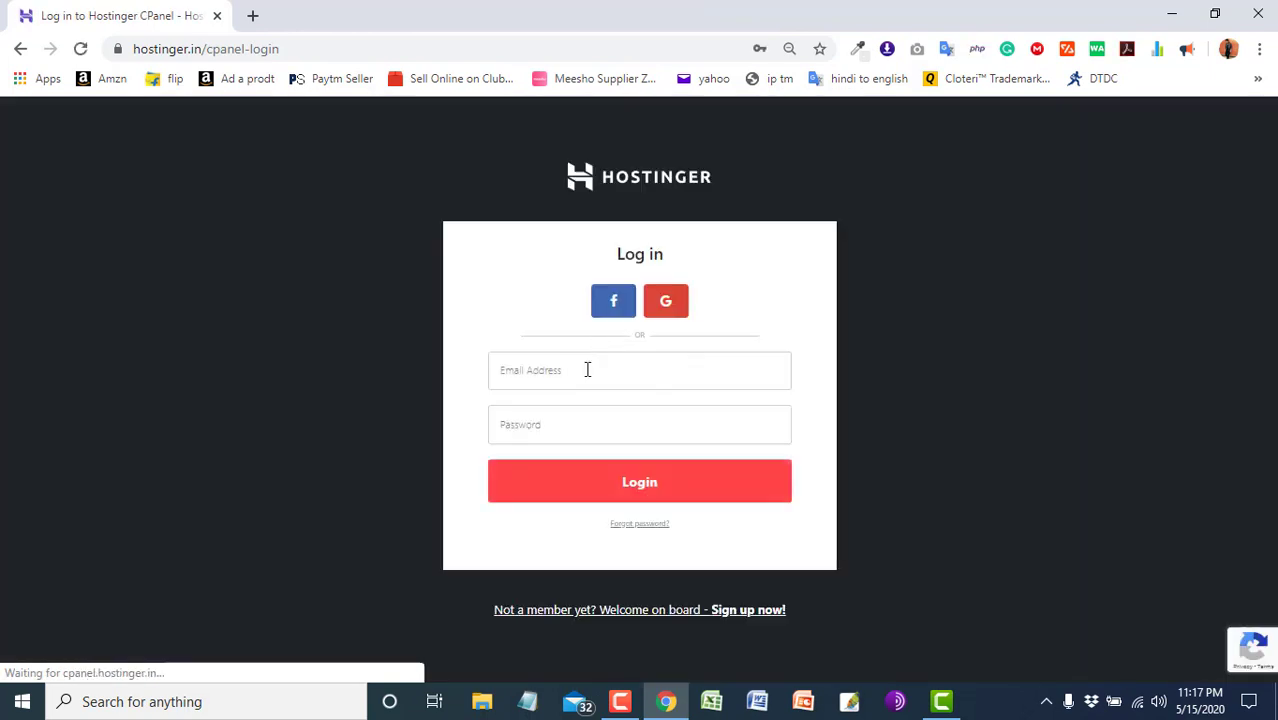
left_click(588, 369)
left_click(582, 430)
left_click(632, 484)
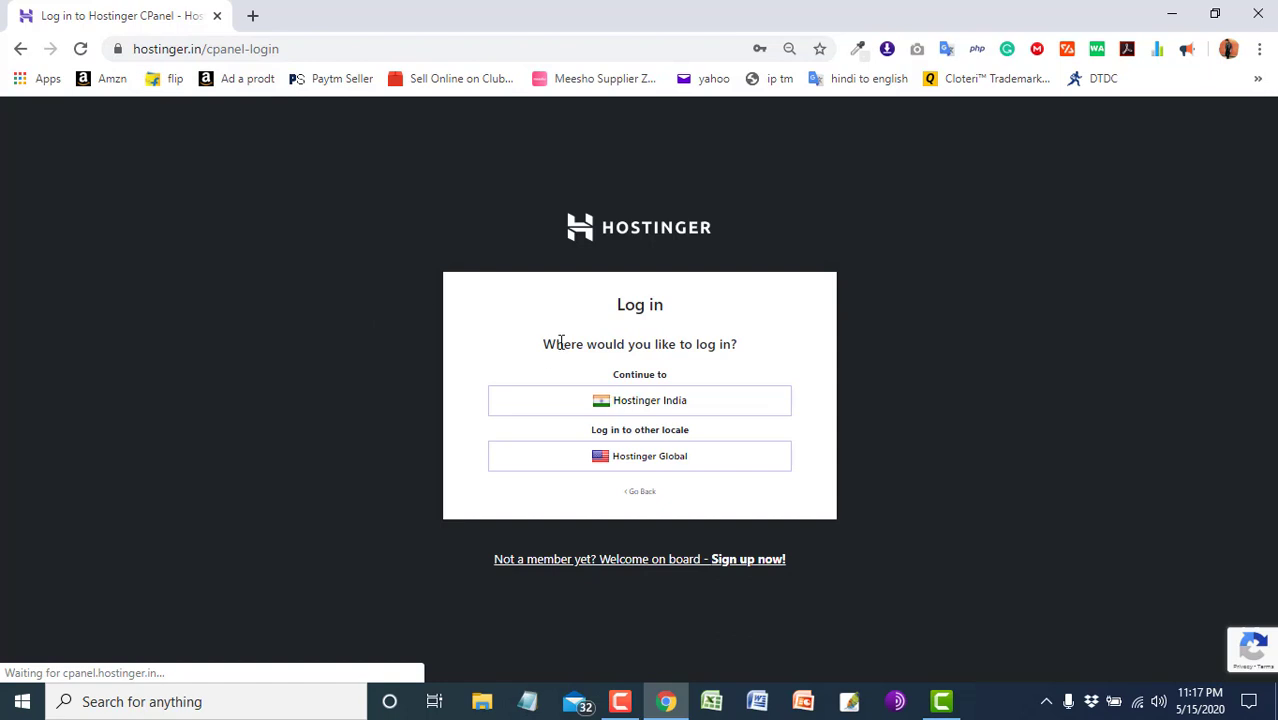
left_click(650, 408)
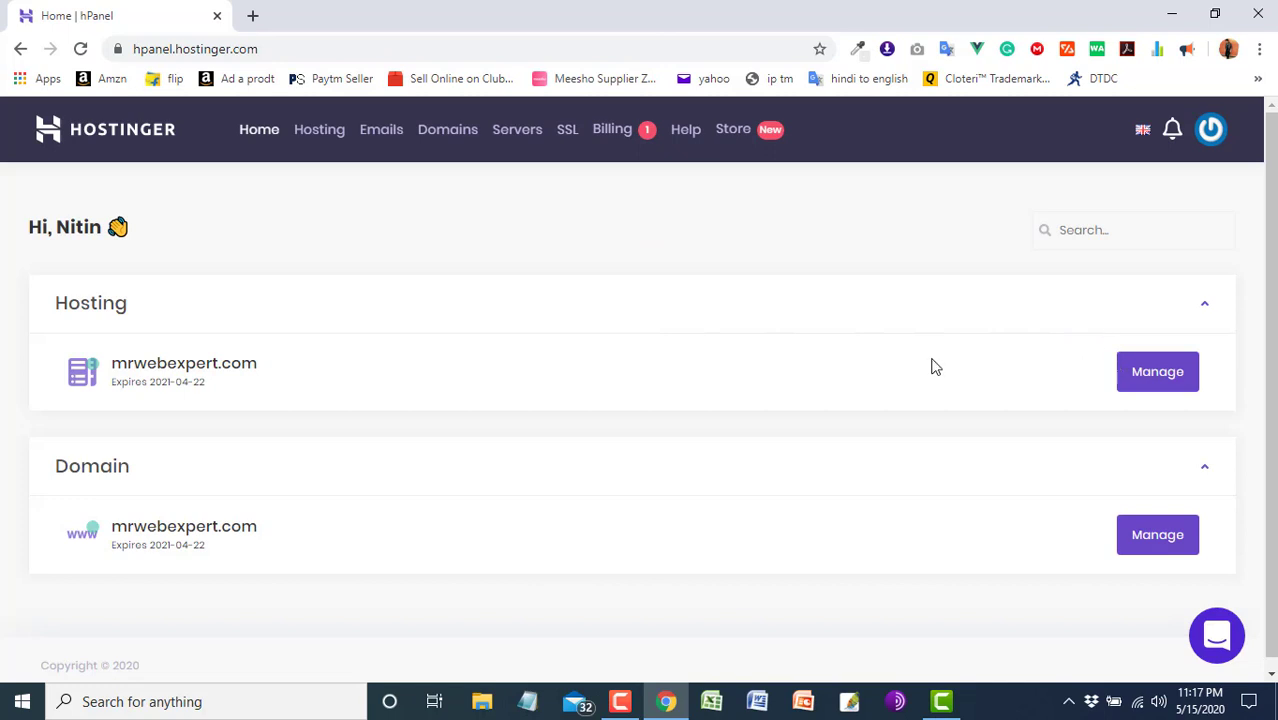
- Open the mrwebexpert.com site named in the hosting list and look over its home page
double_click(238, 470)
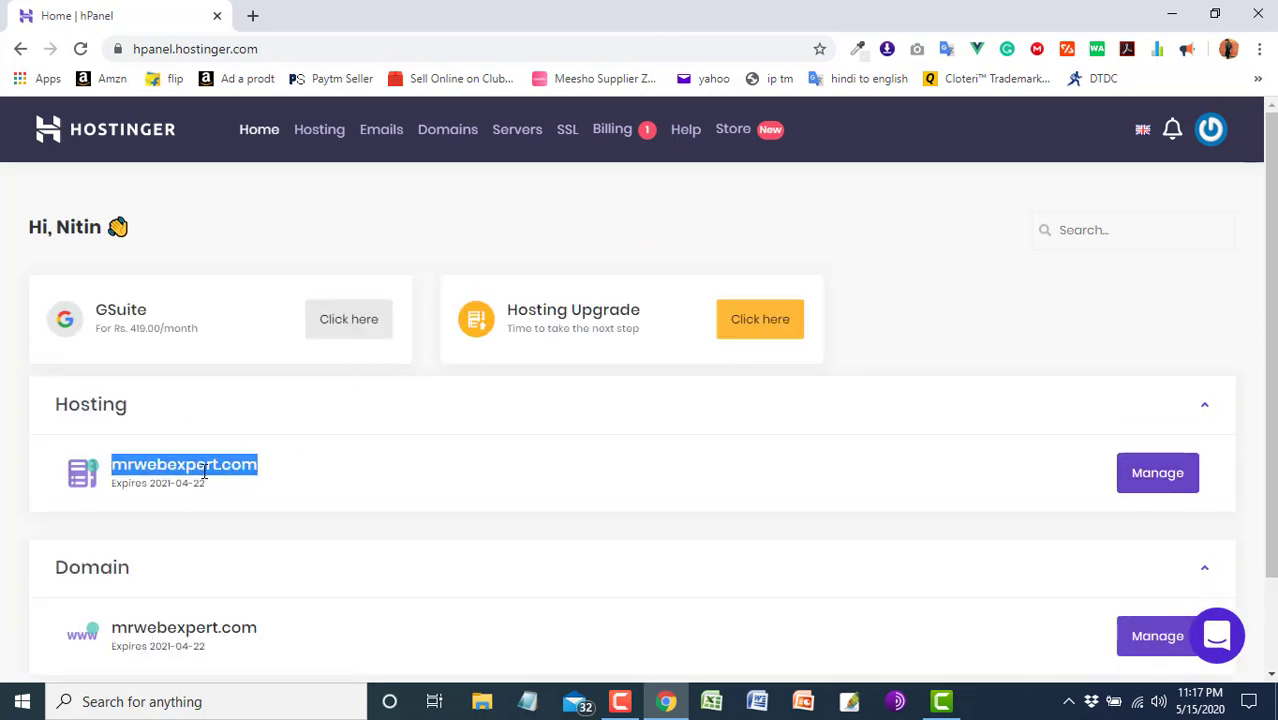
right_click(201, 466)
left_click(230, 486)
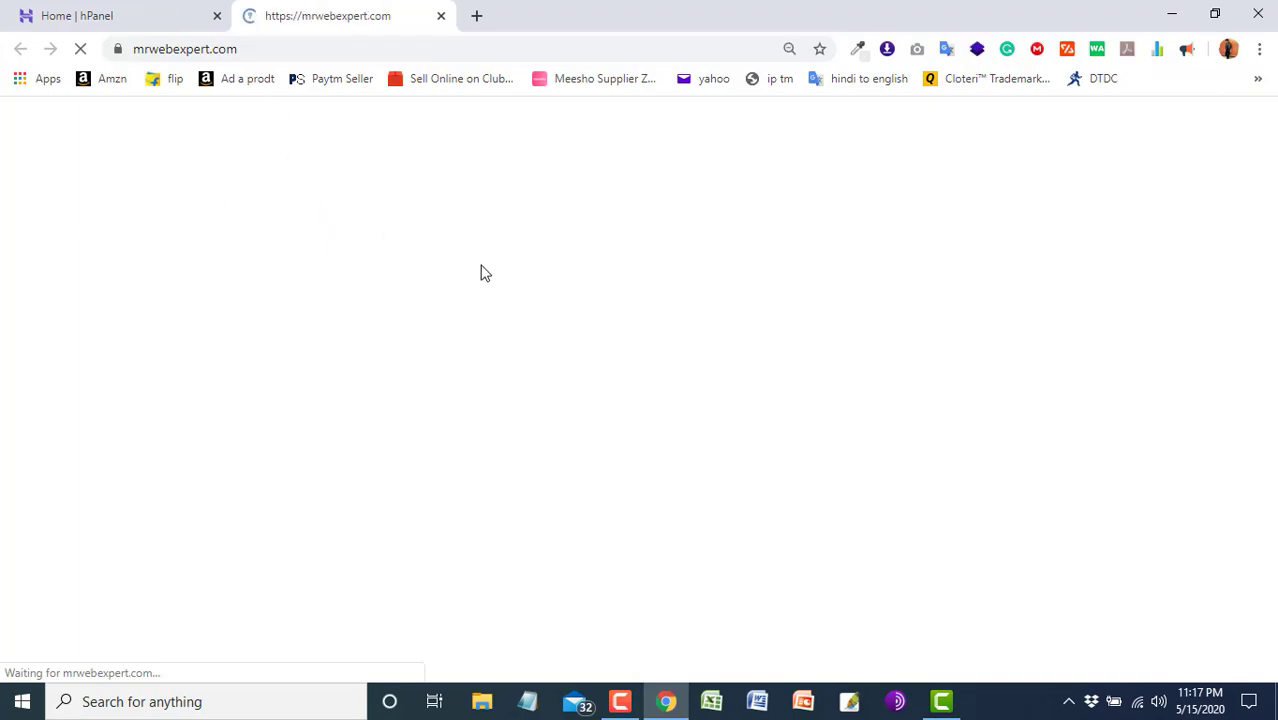
scroll(614, 381, "down", 15)
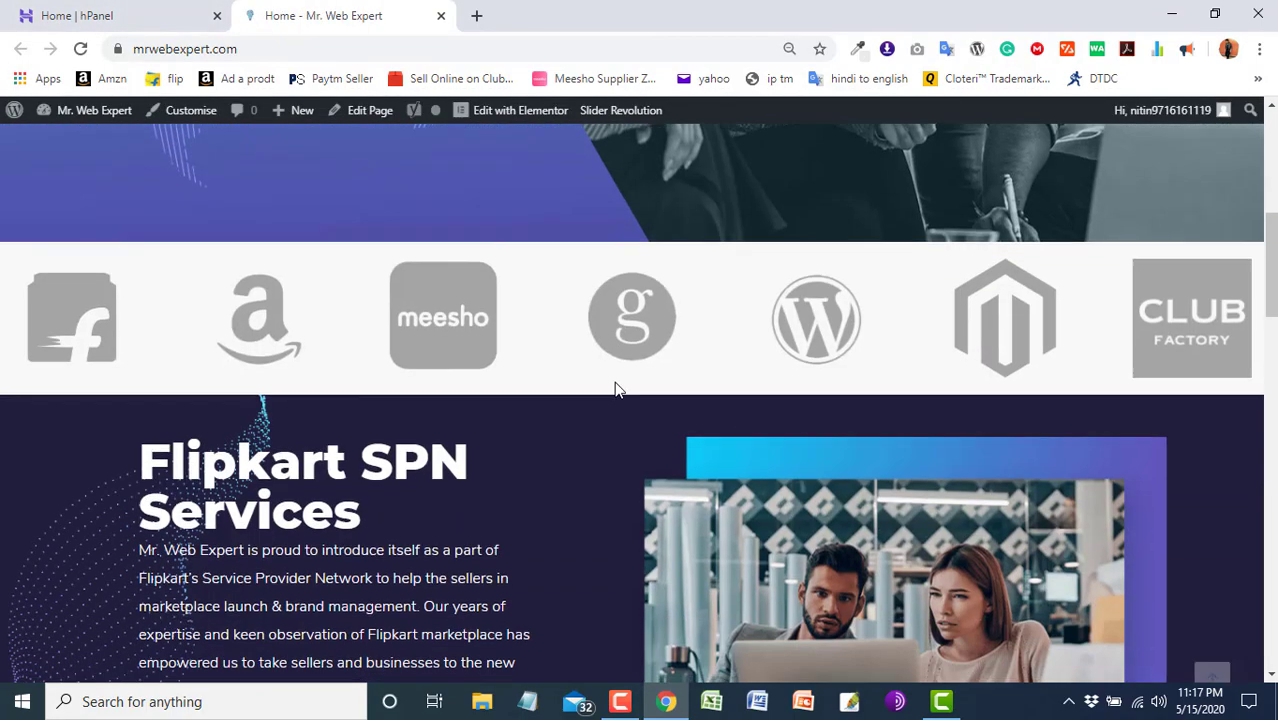
scroll(616, 360, "up", 16)
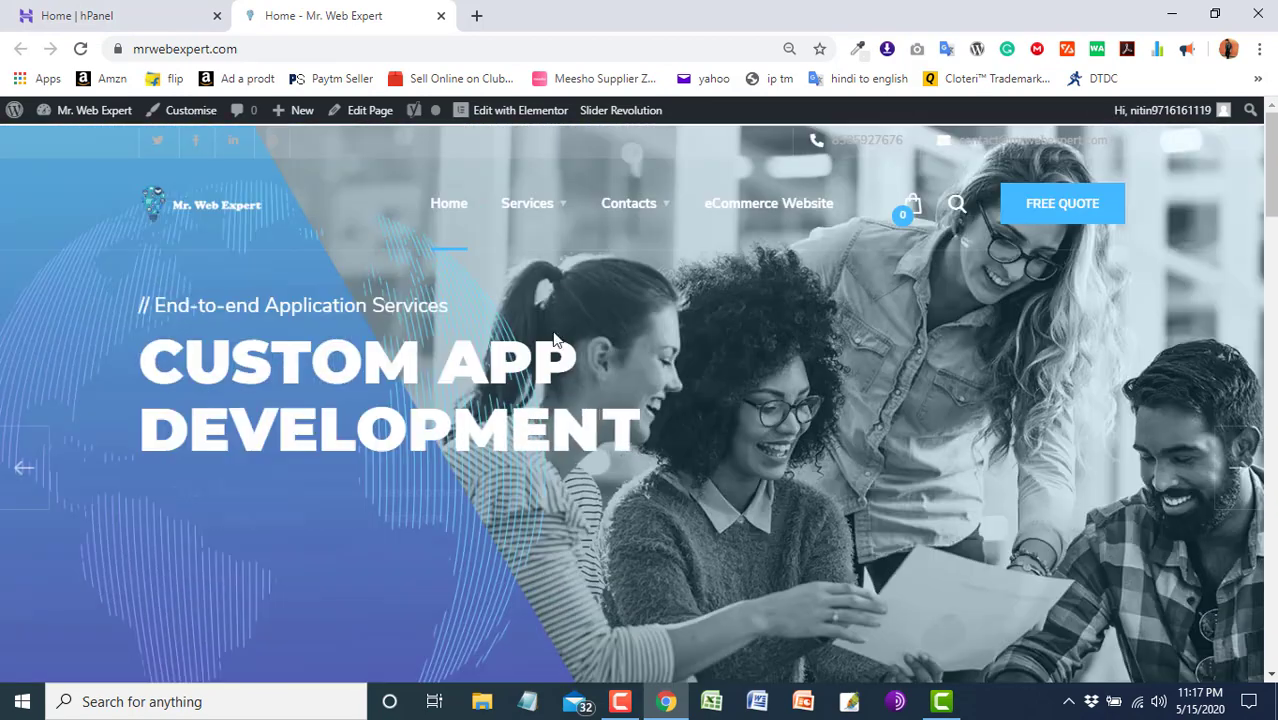
- Return to the hosting panel, manage the mrwebexpert.com hosting and open its File Manager, closing the website's page
left_click(120, 14)
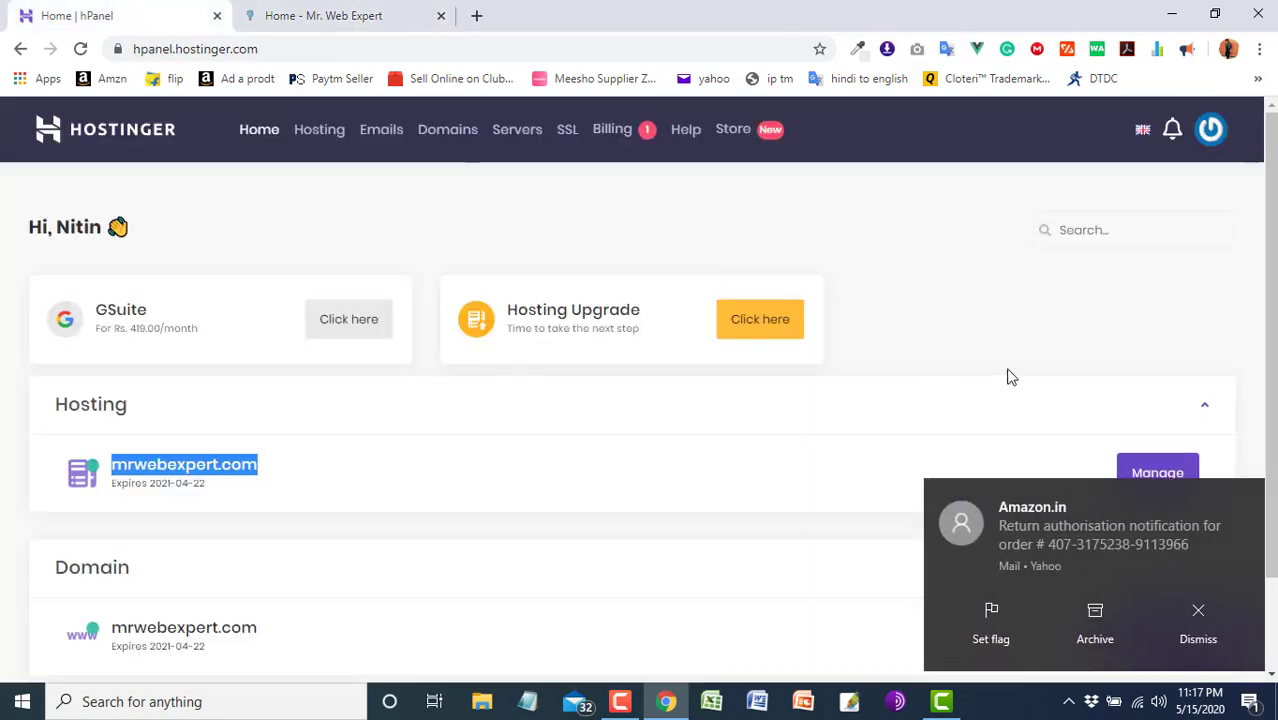
left_click(1197, 612)
left_click(1155, 480)
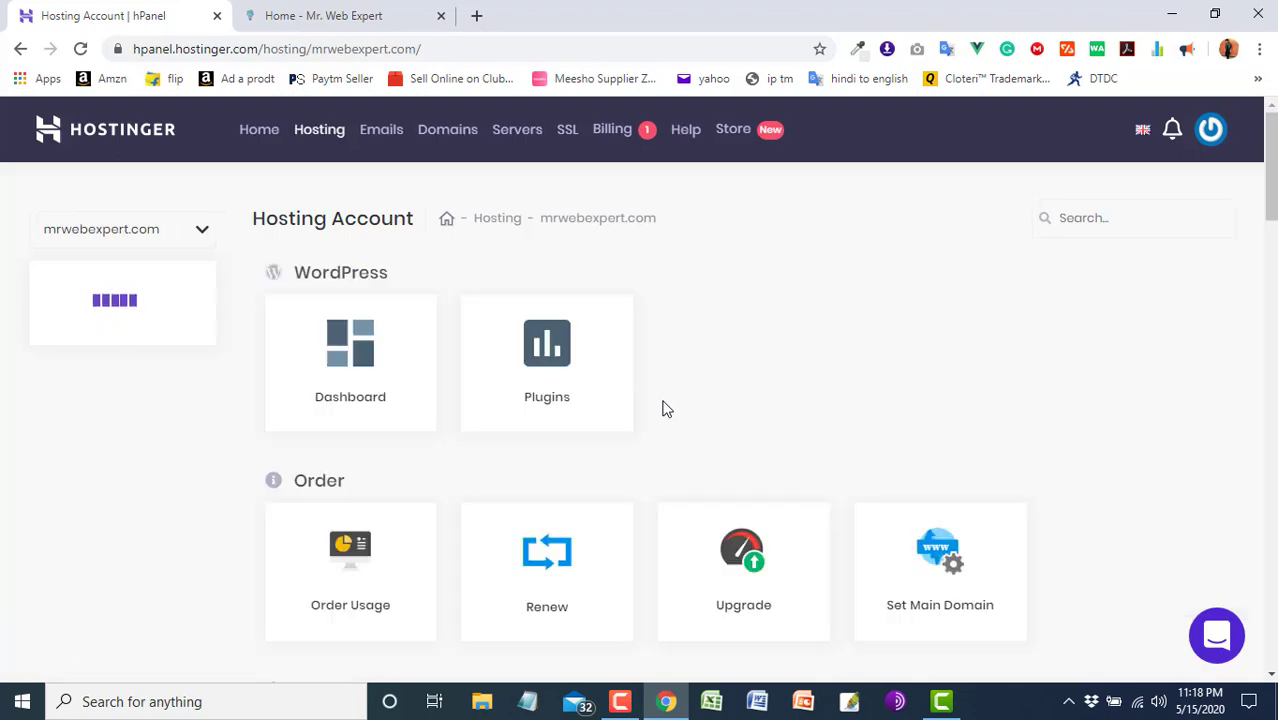
key("ctrl+f")
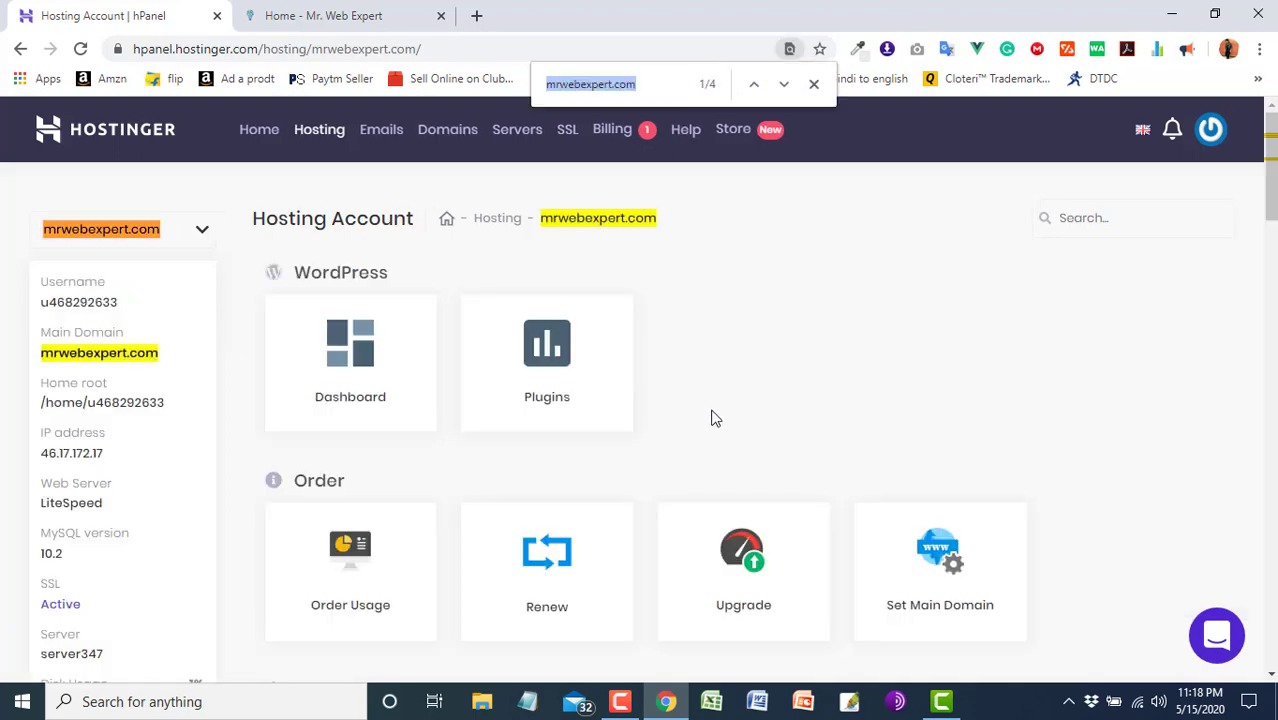
type("file")
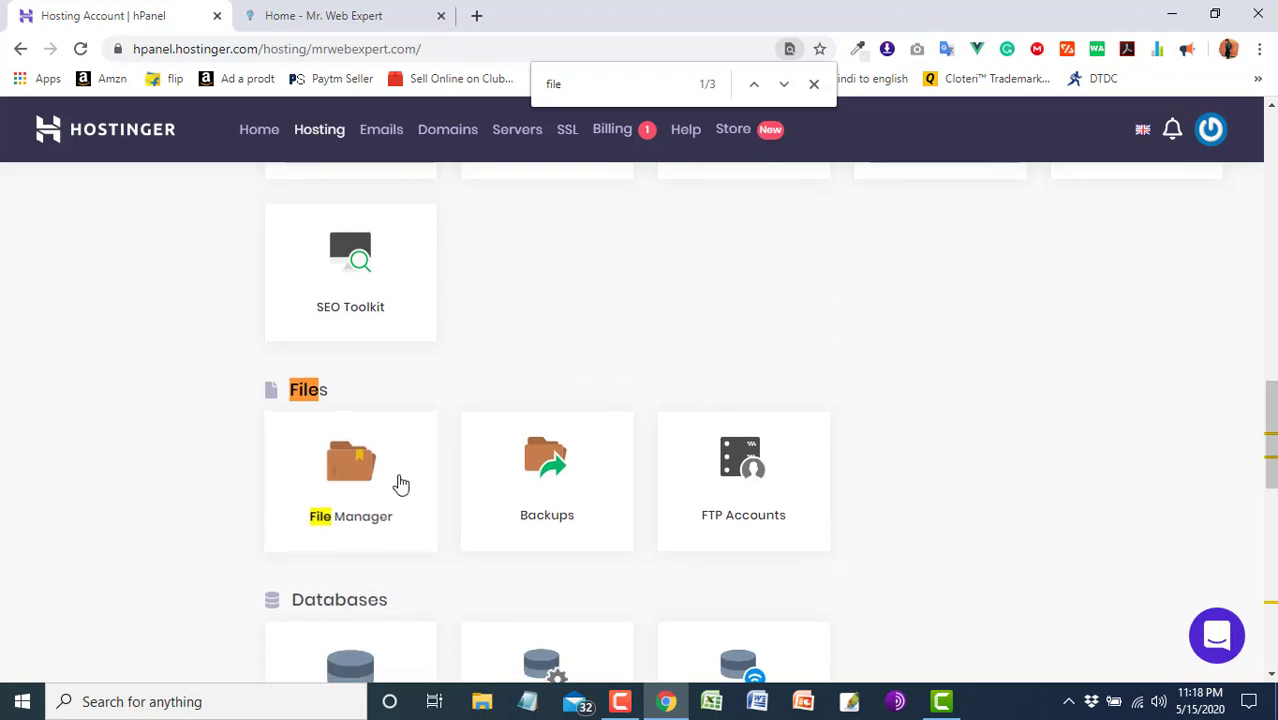
left_click(376, 478)
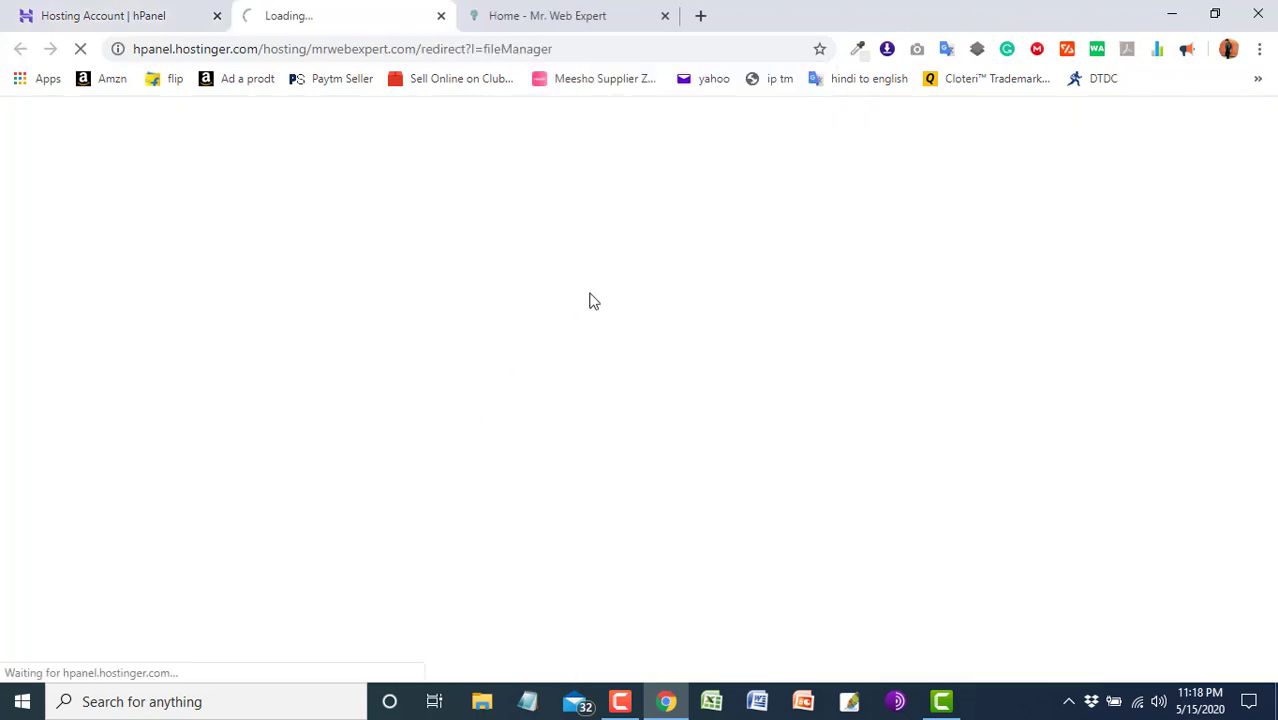
left_click(665, 15)
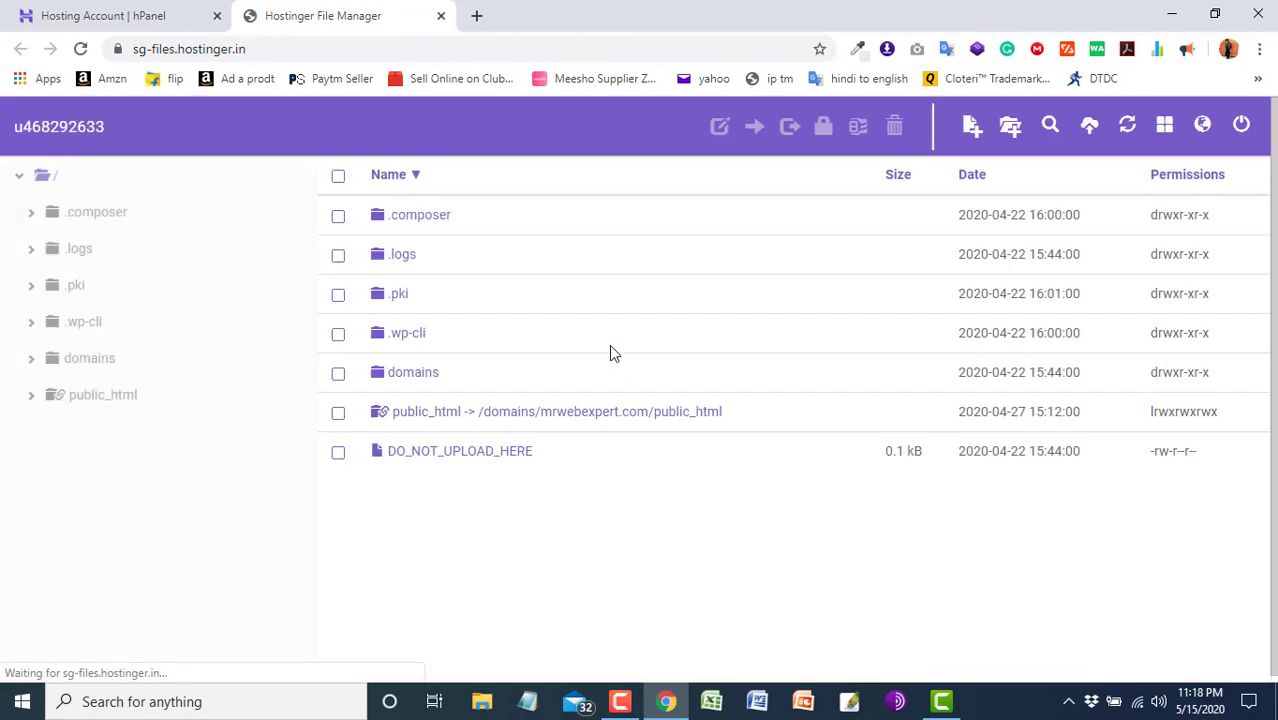
- Go to public_html/wp-content/themes in the file manager and select the engitech folder
double_click(400, 424)
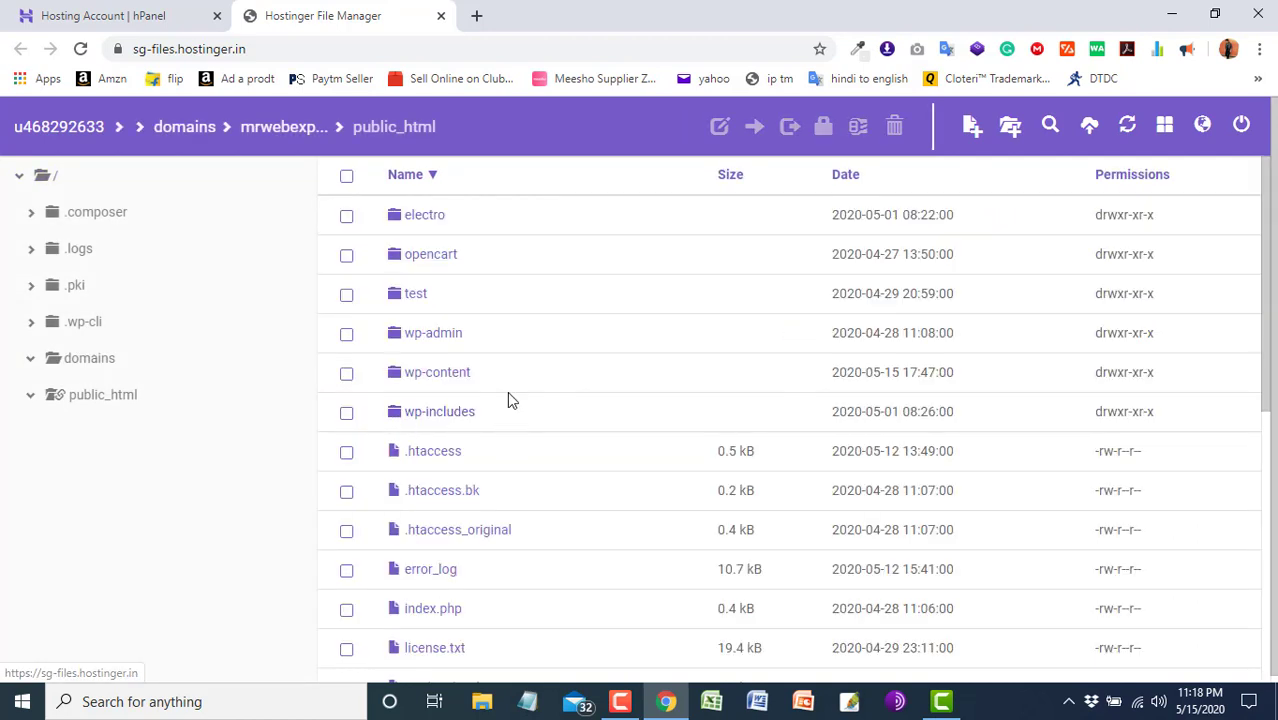
double_click(401, 374)
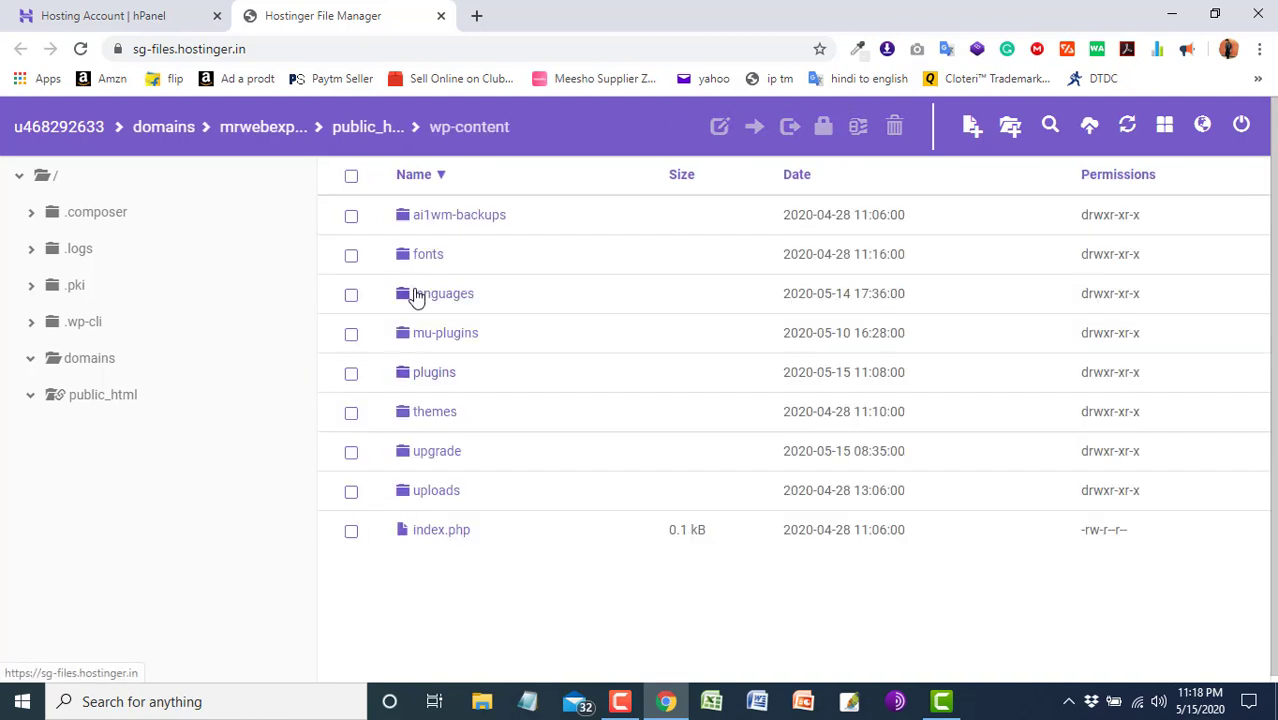
double_click(403, 412)
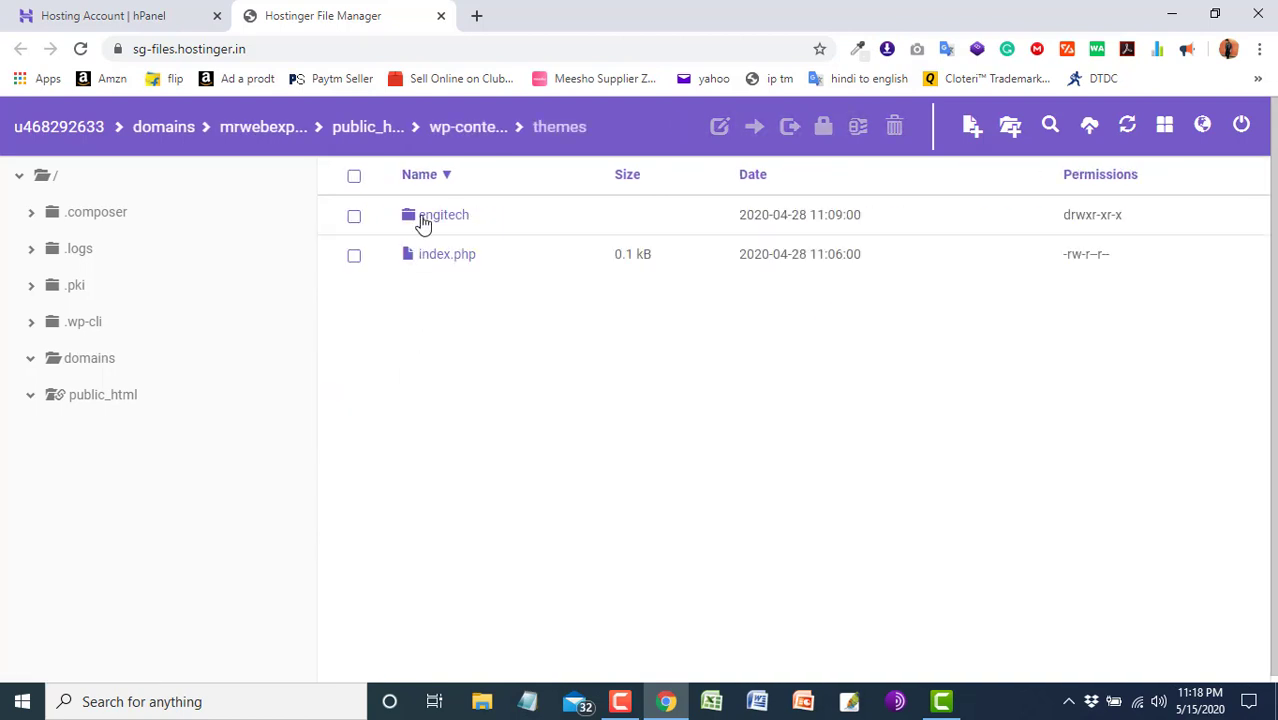
left_click(423, 222)
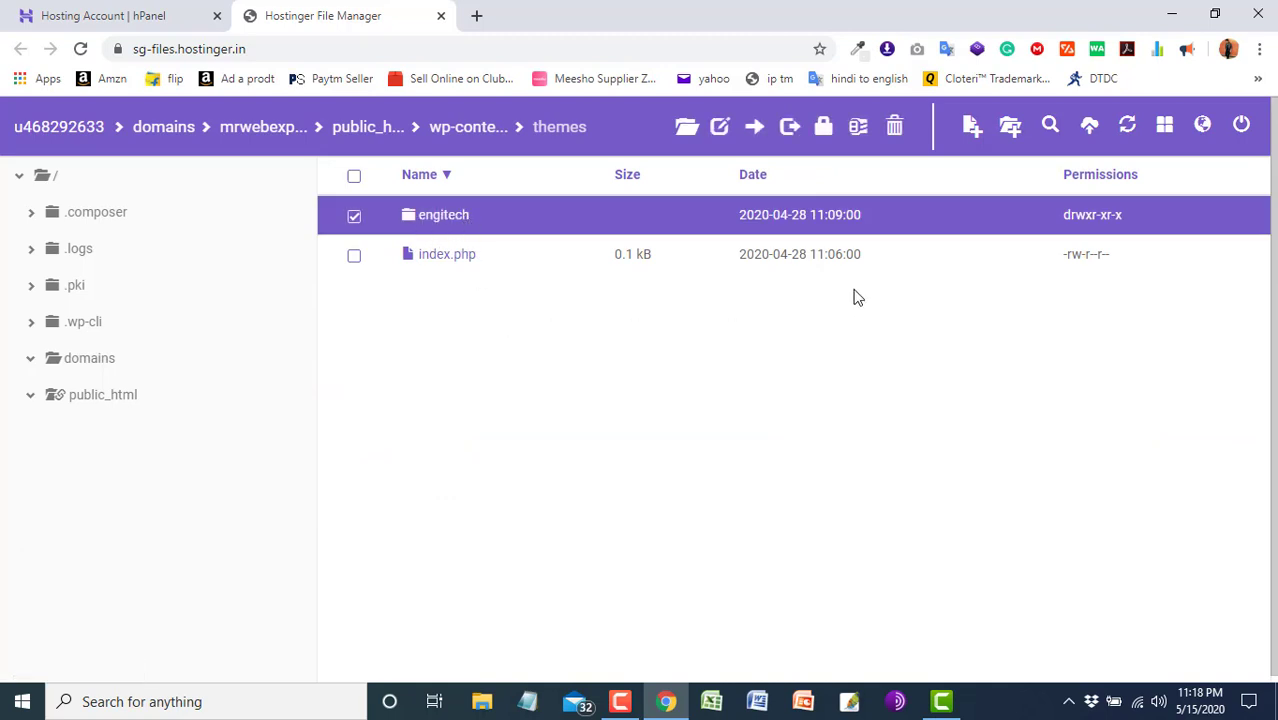
- Upload wpcake.1.1.9.zip from the computer to the themes folder
left_click(971, 128)
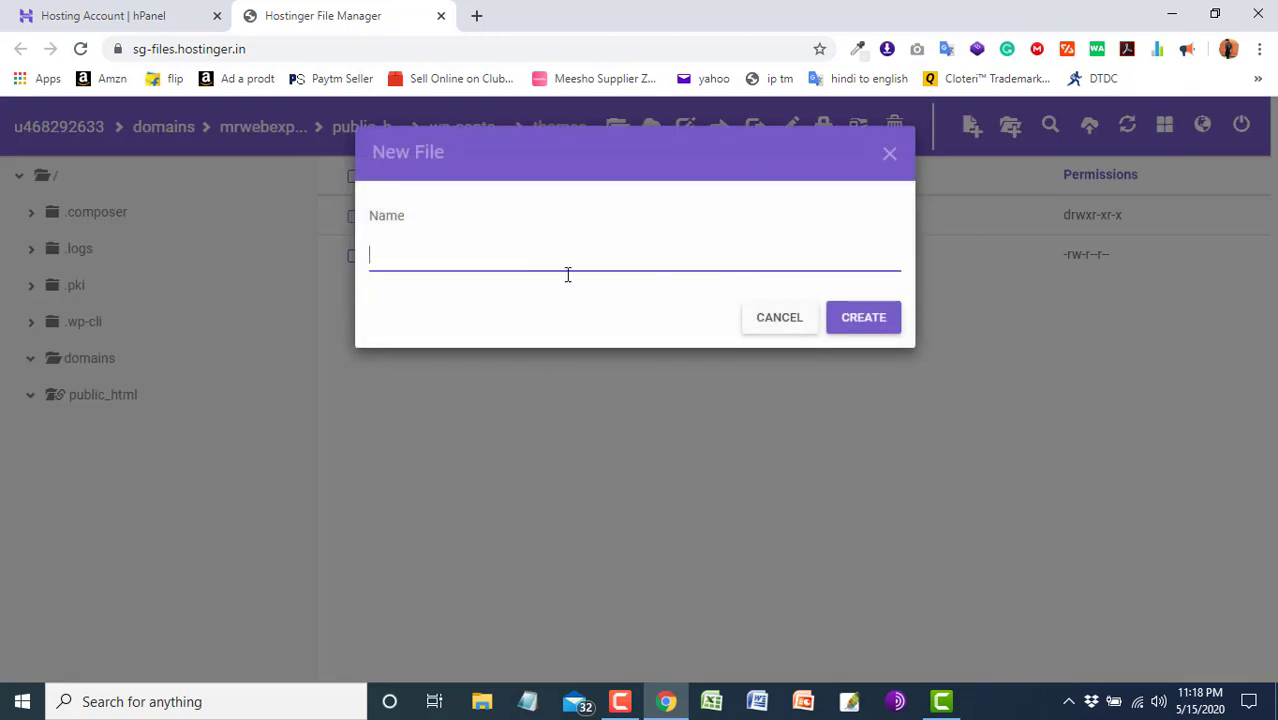
left_click(766, 321)
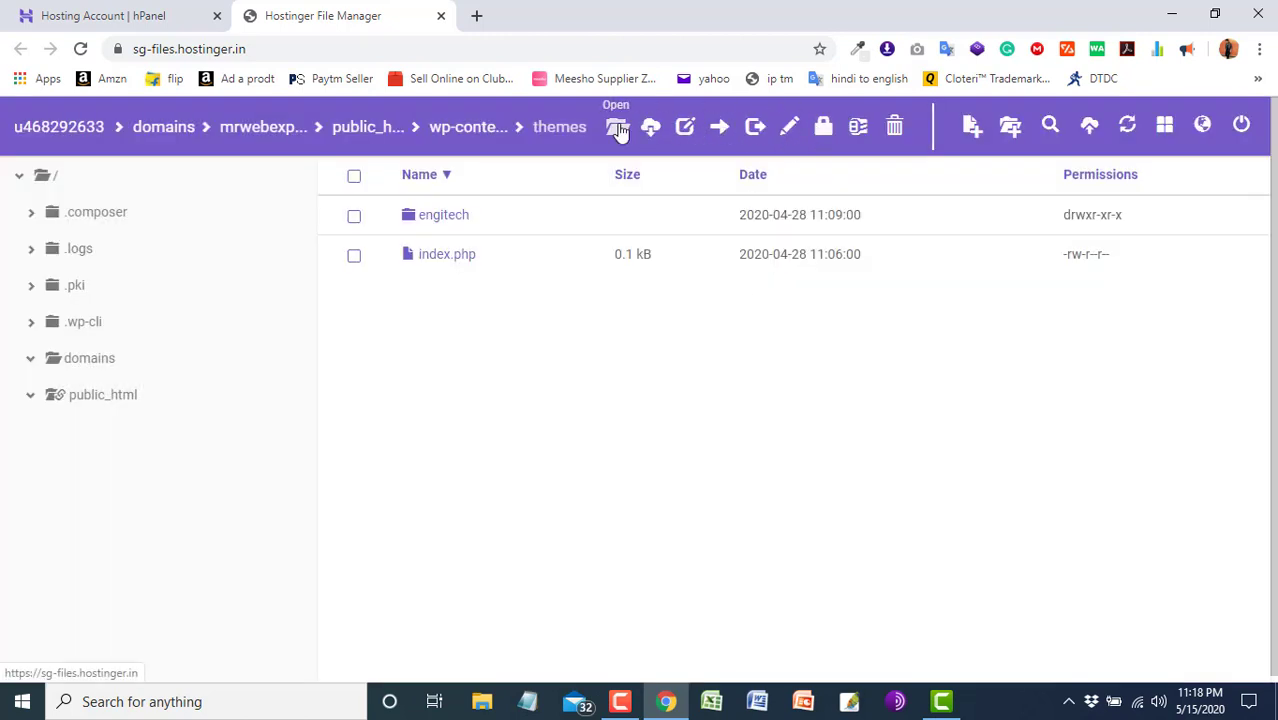
left_click(1089, 125)
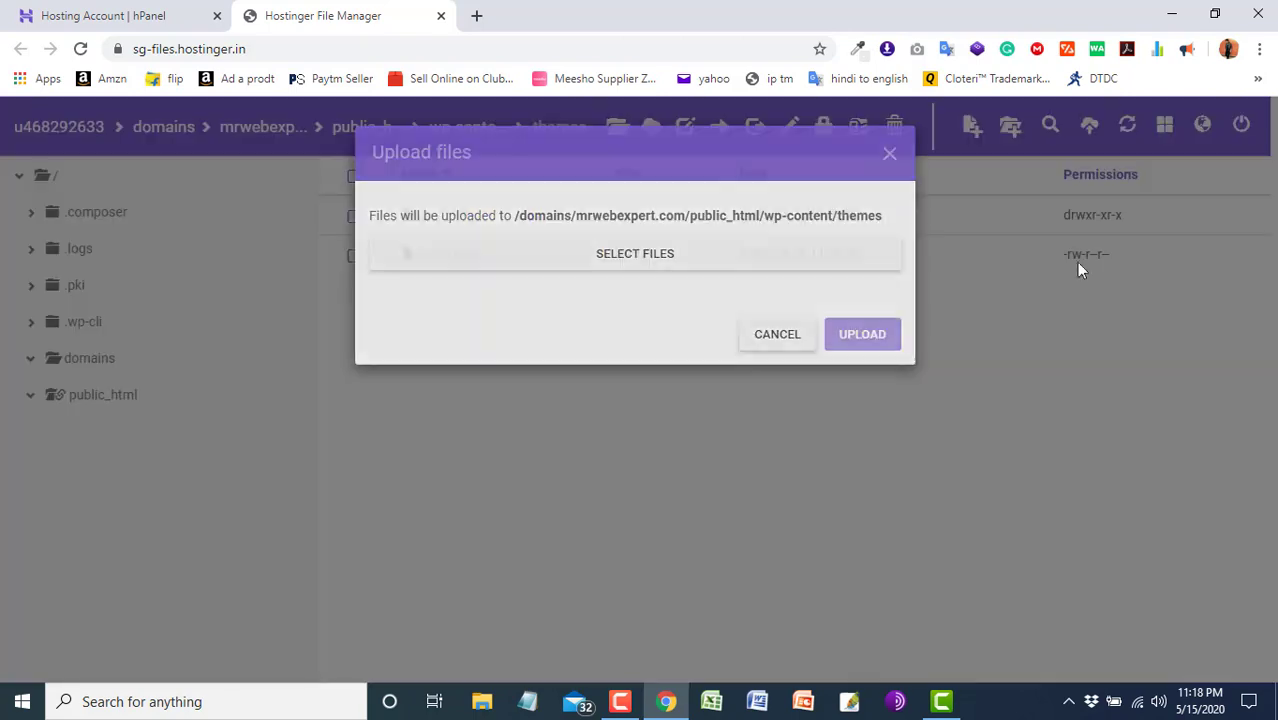
left_click(605, 253)
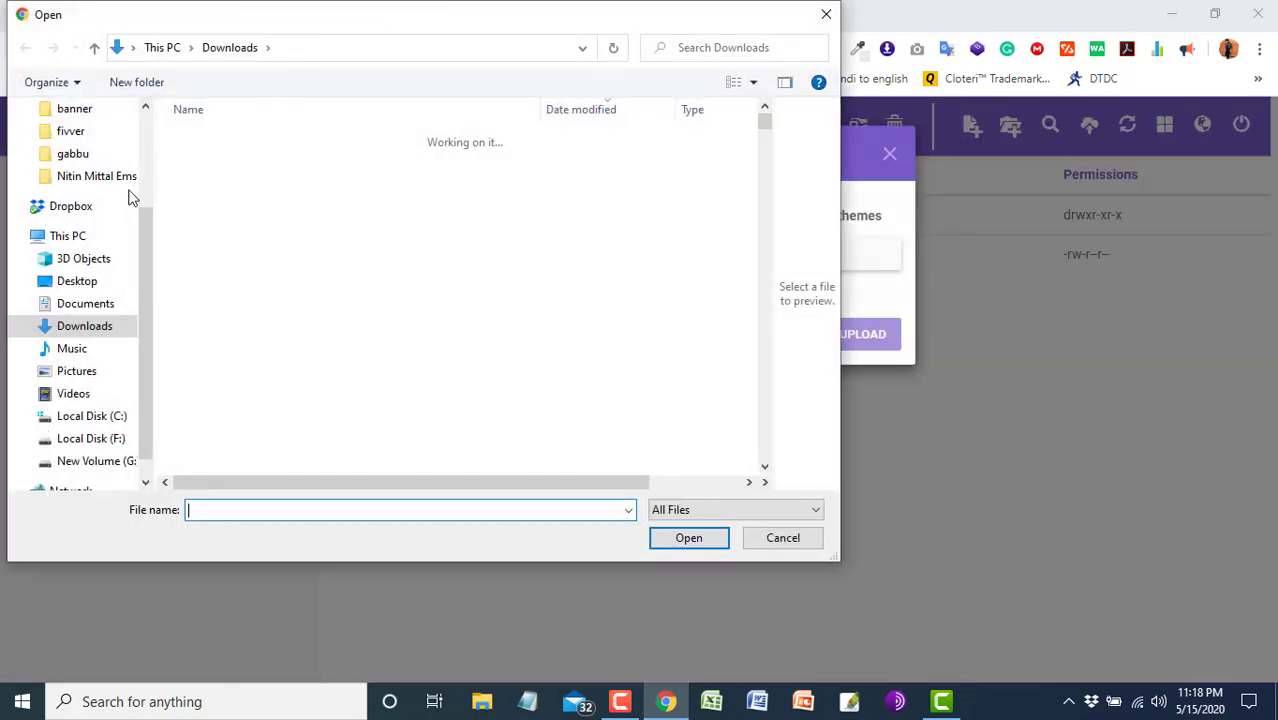
double_click(224, 221)
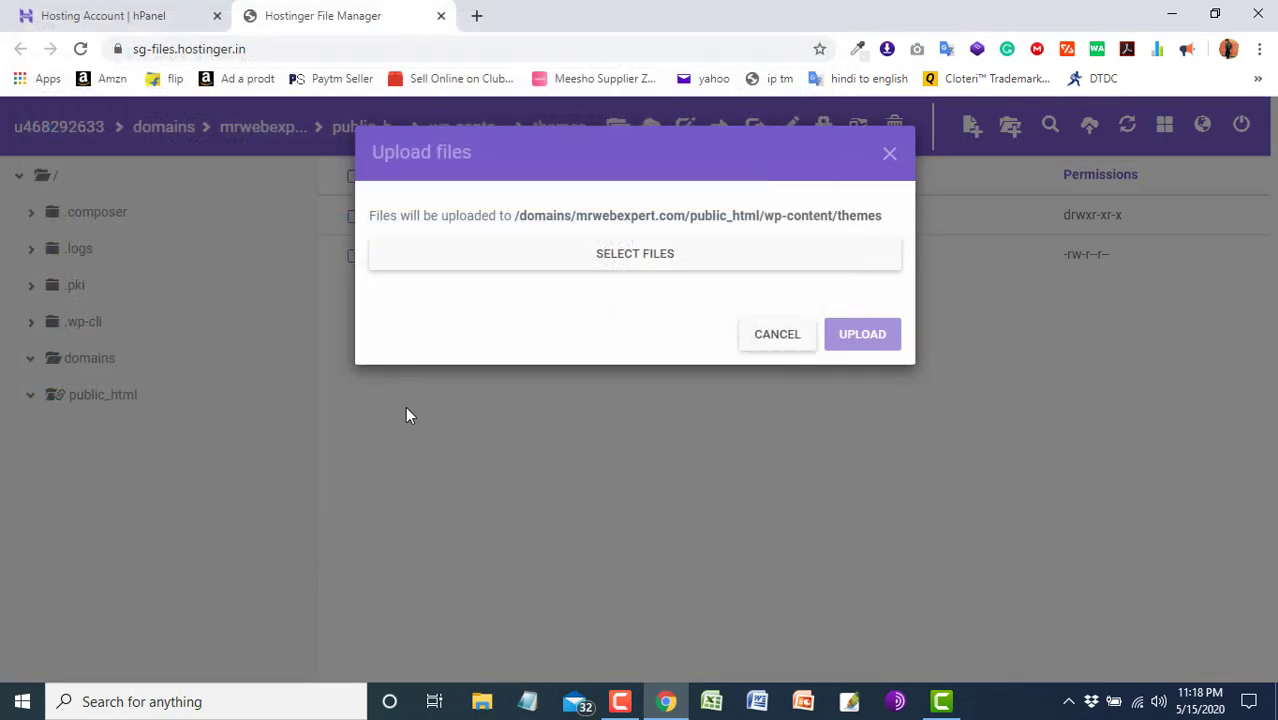
left_click(847, 431)
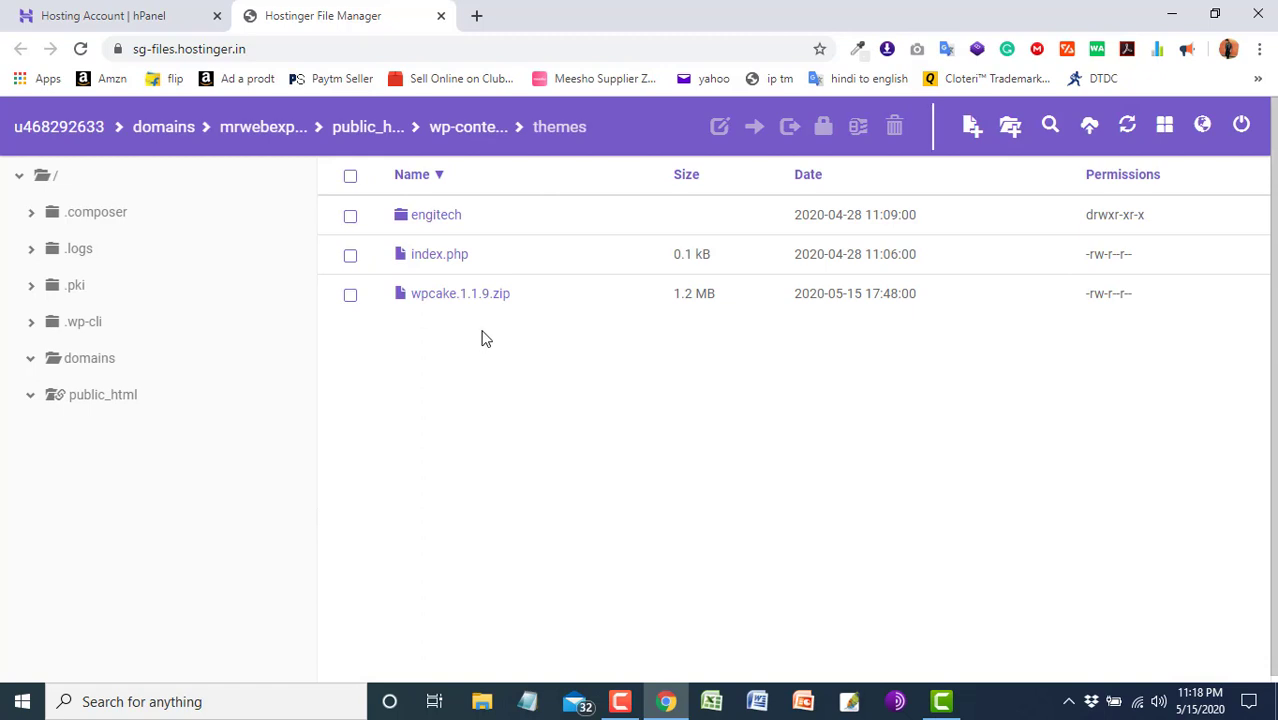
- Extract wpcake.1.1.9.zip into a folder named wpcake.1.1.9
right_click(440, 296)
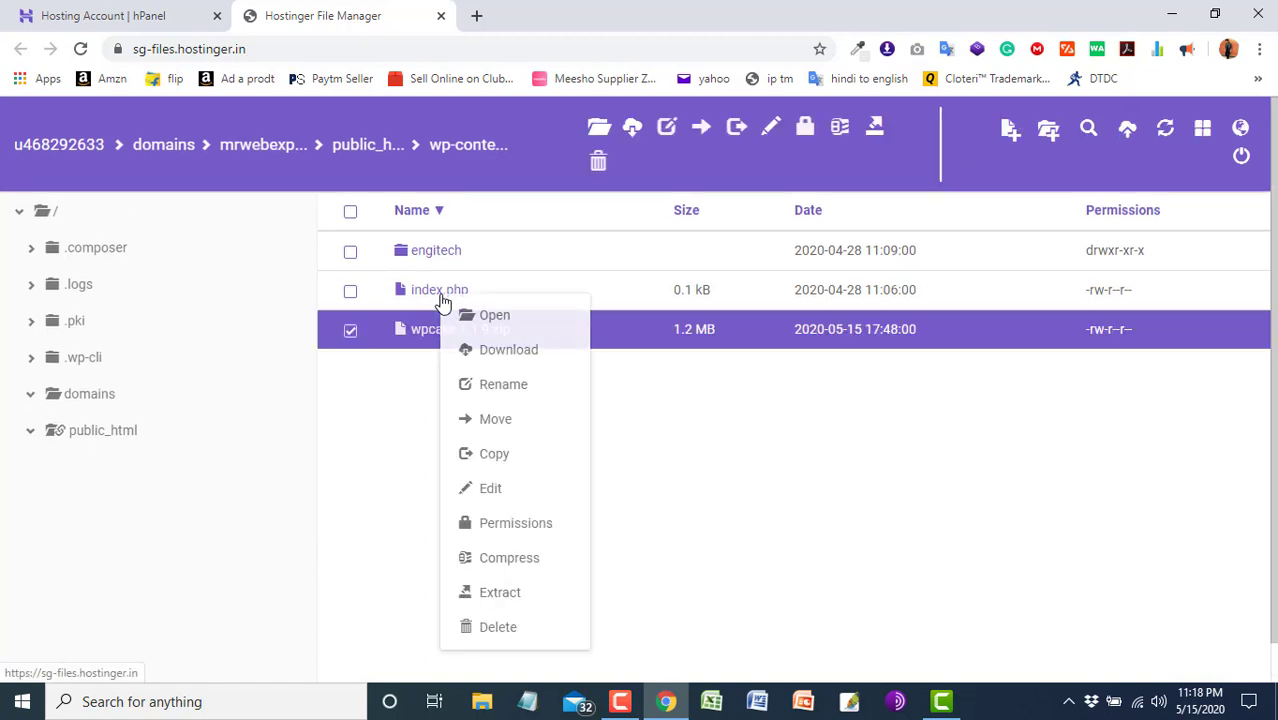
left_click(511, 594)
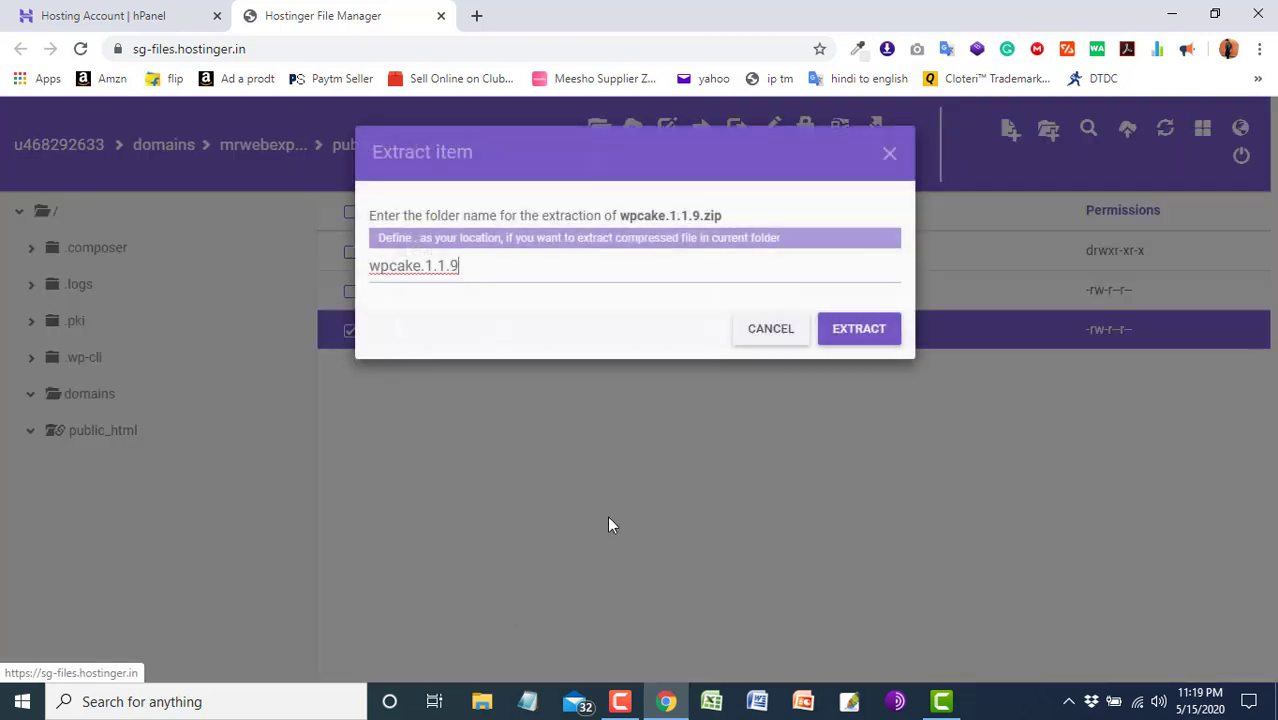
left_click(858, 330)
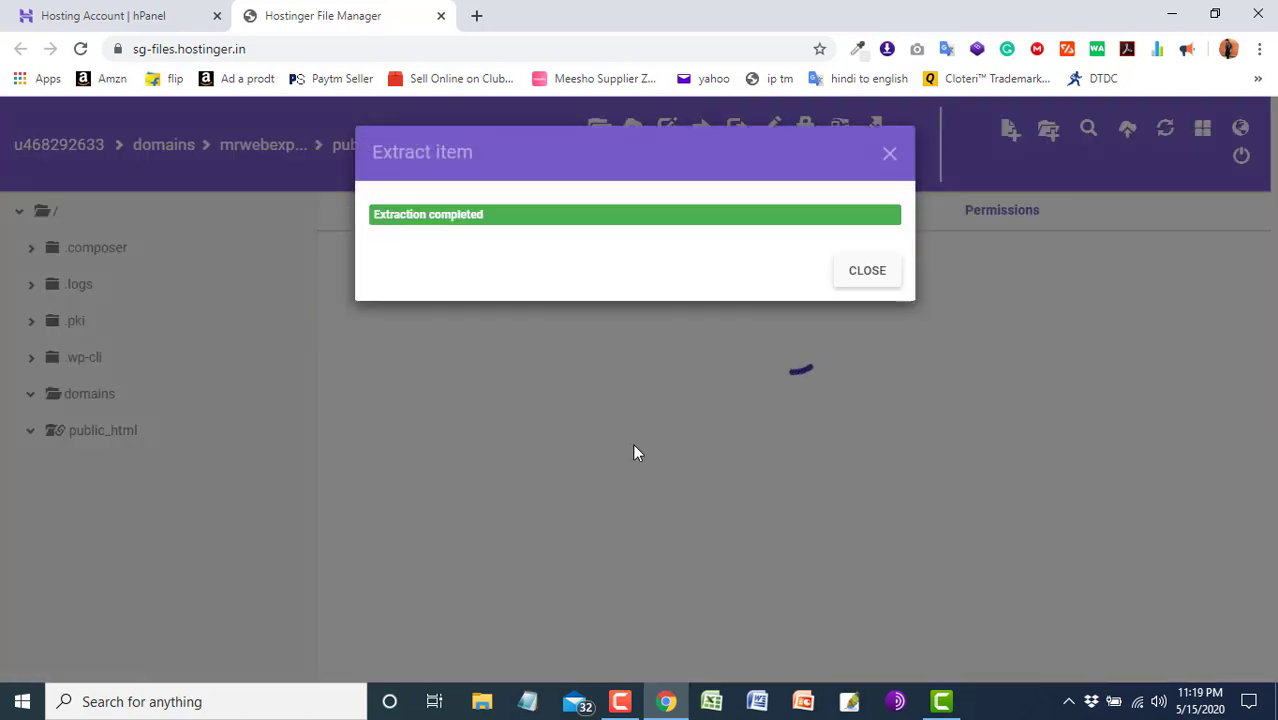
left_click(862, 275)
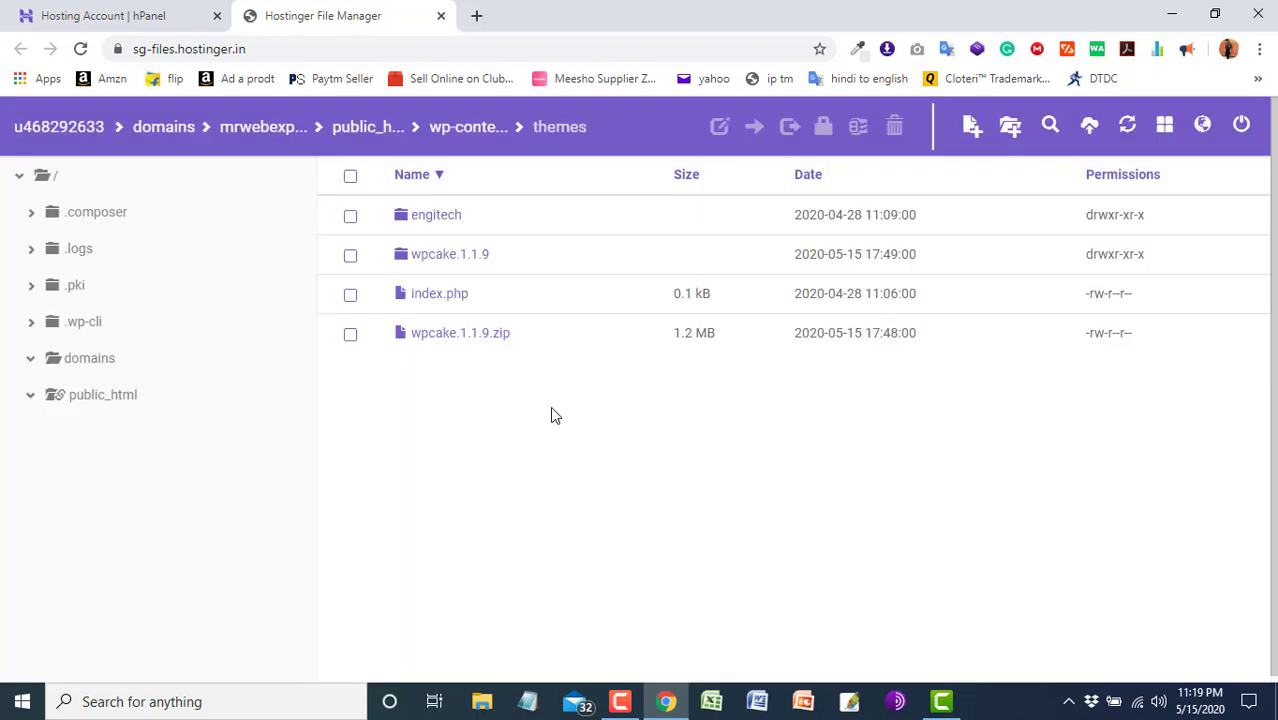
- Delete the wpcake.1.1.9.zip archive from the themes folder
right_click(437, 335)
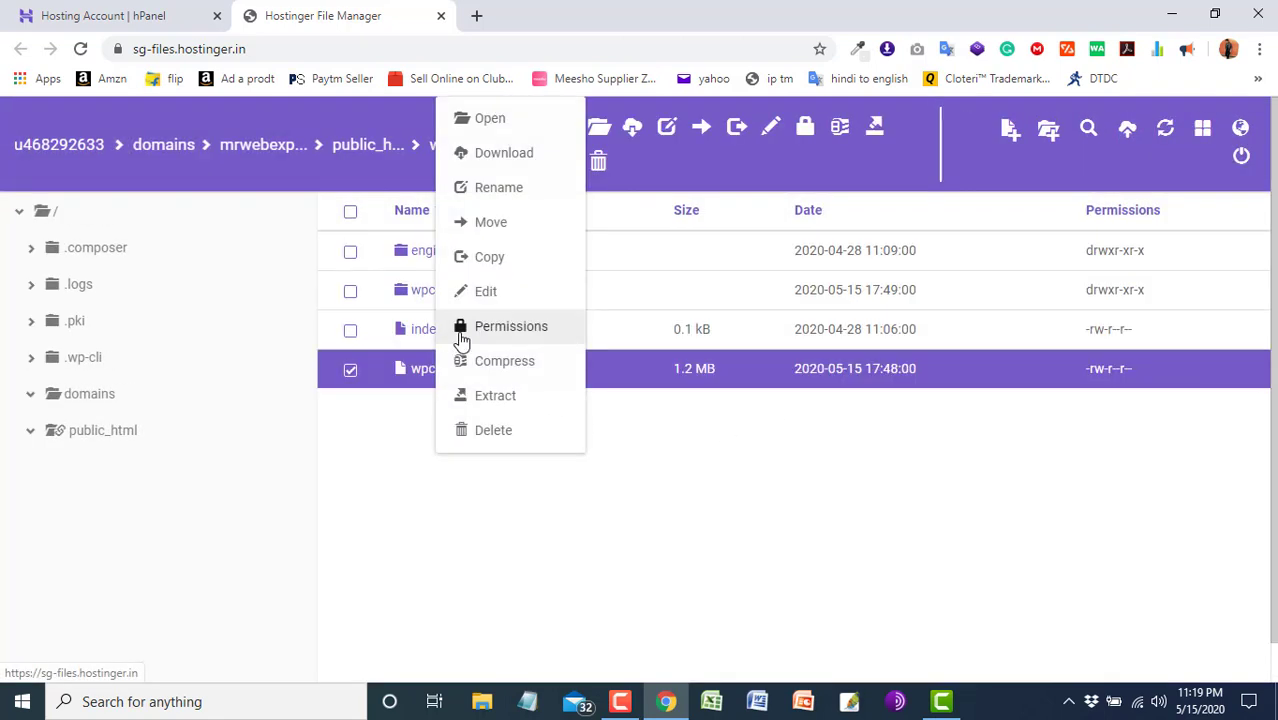
left_click(474, 430)
left_click(862, 268)
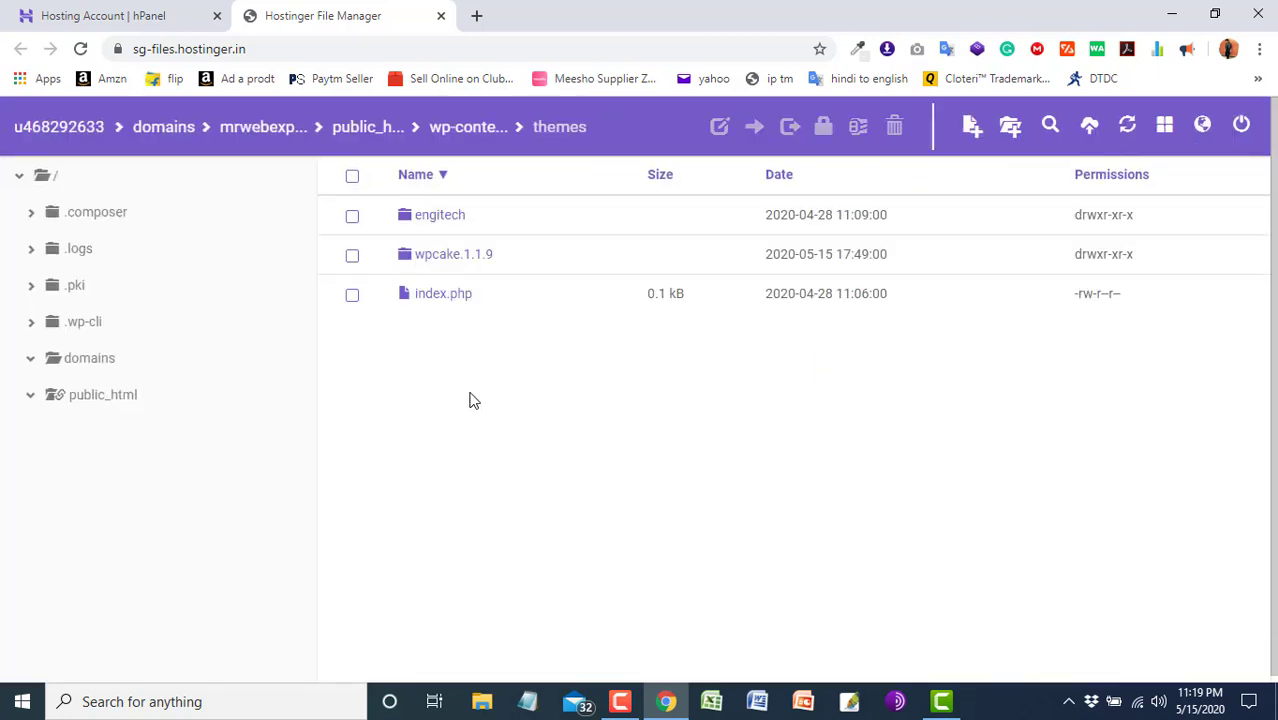
- Move the wpcake folder out of wpcake.1.1.9 into /domains/mrwebexpert.com/public_html/wp-content/themes
left_click(437, 266)
right_click(437, 250)
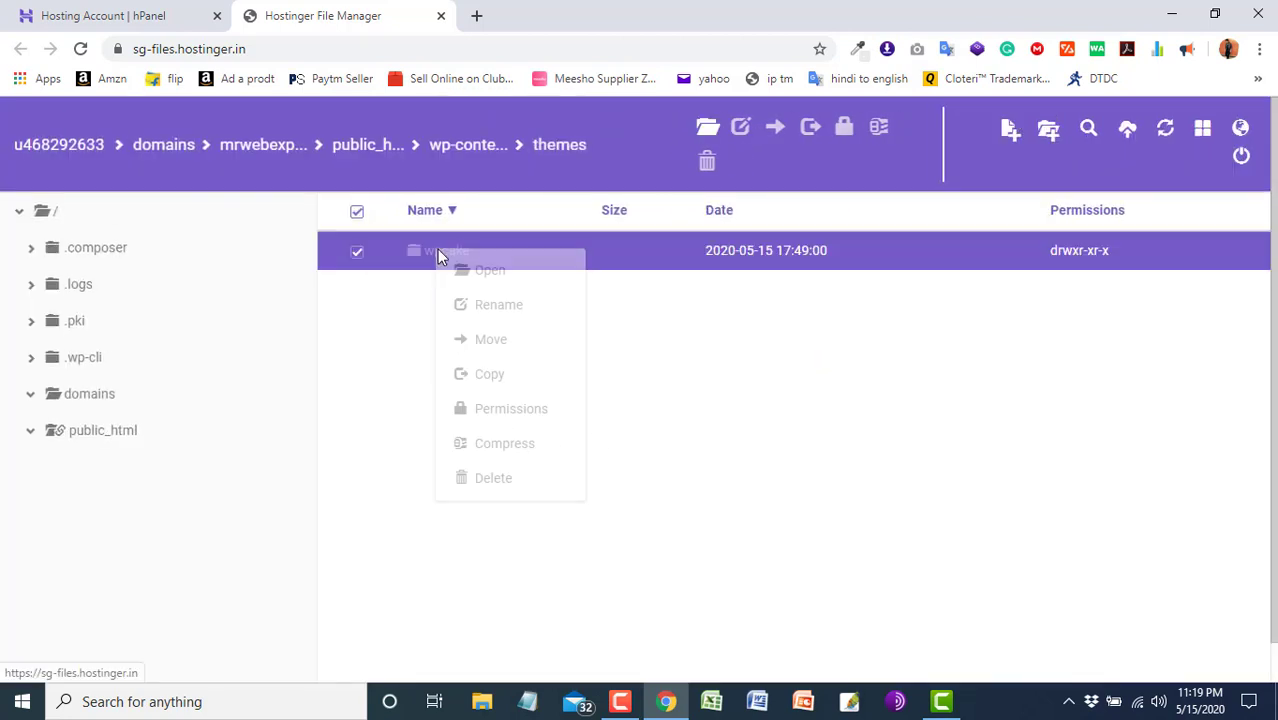
left_click(470, 345)
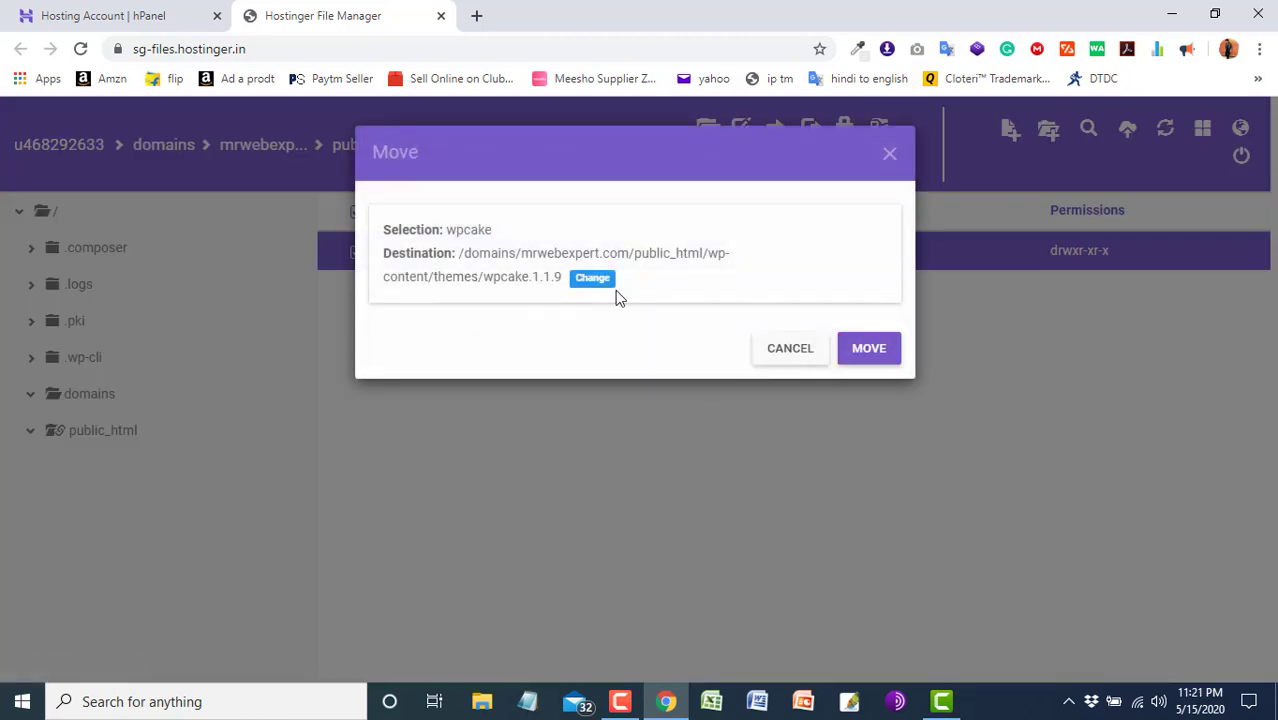
left_click(593, 280)
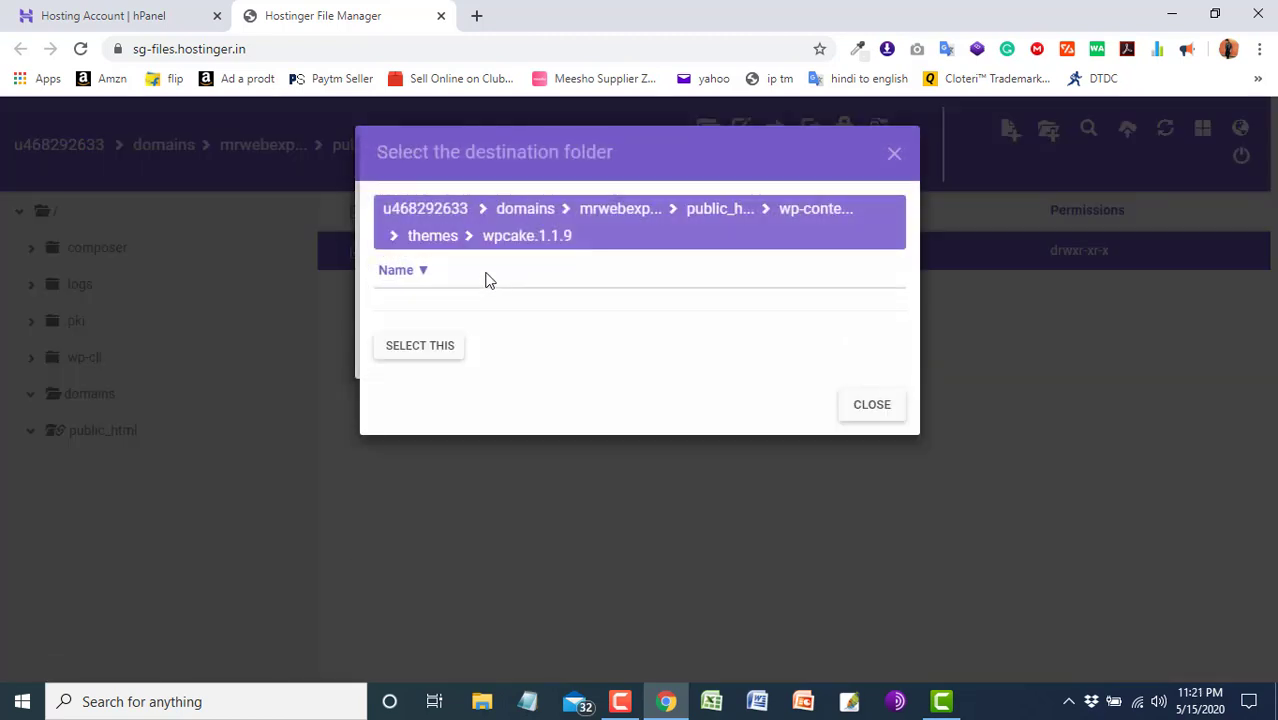
left_click(433, 240)
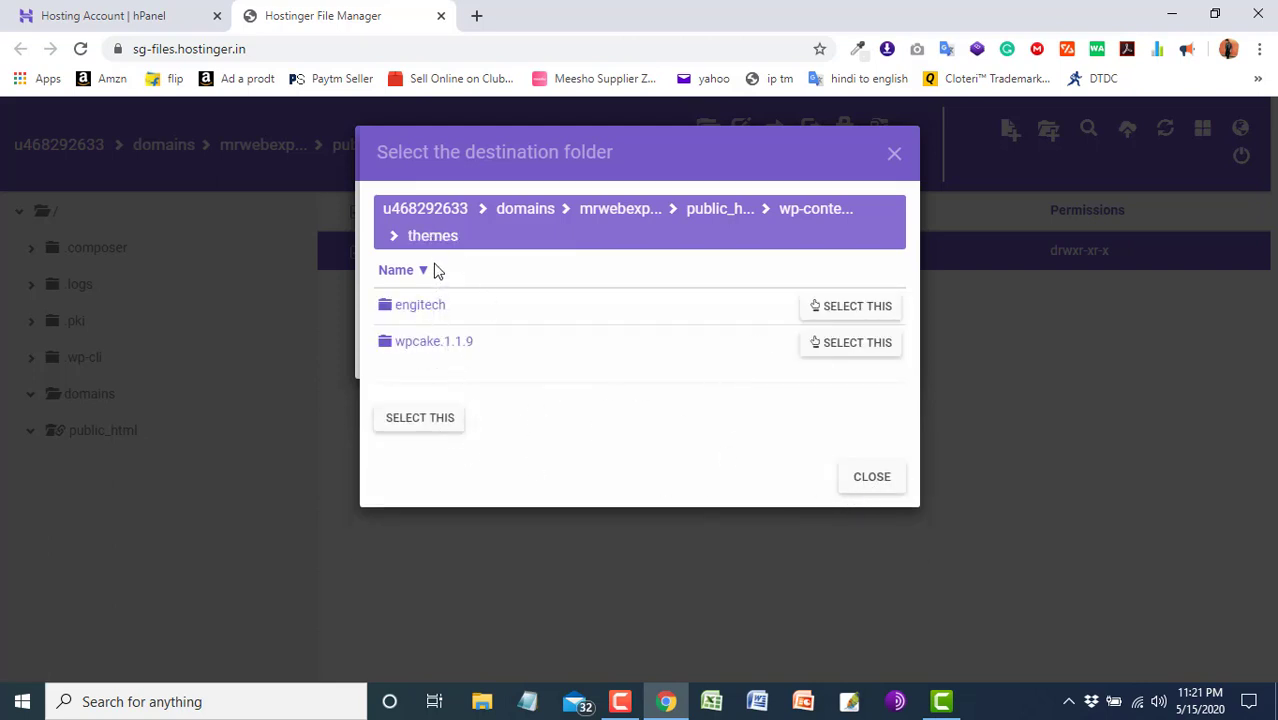
left_click(437, 420)
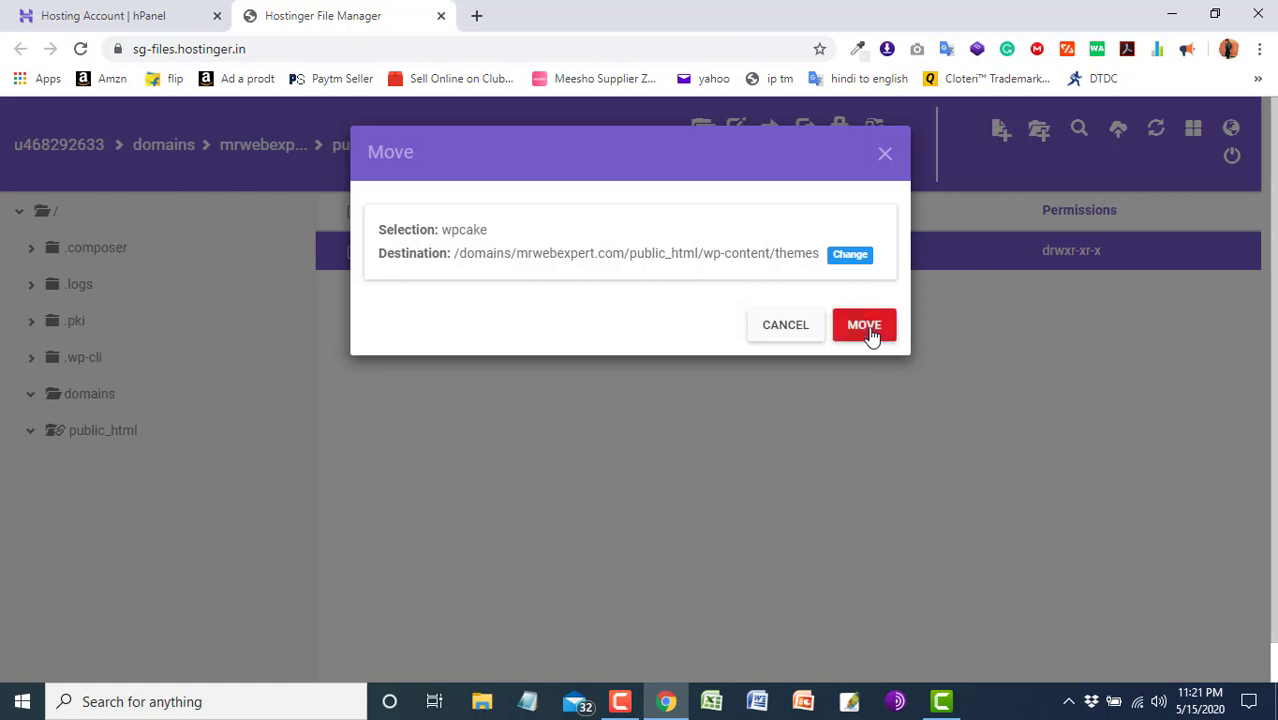
left_click(866, 326)
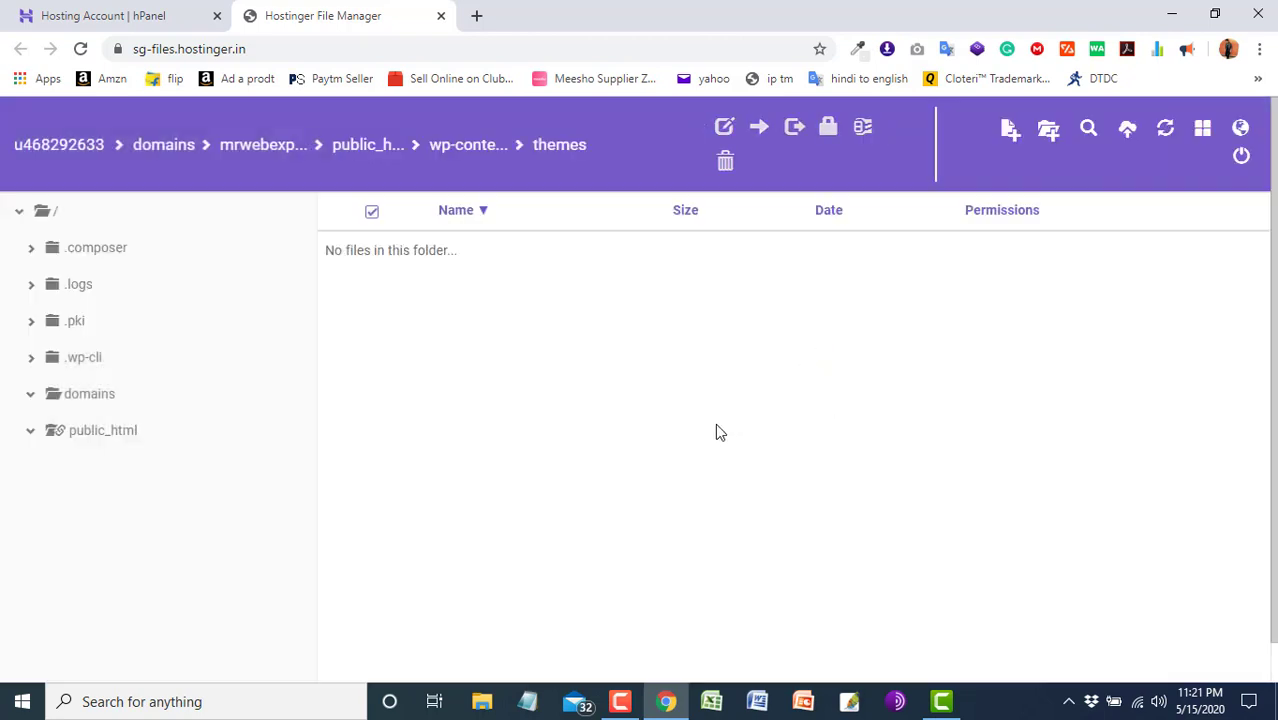
- Return to the themes folder and delete the emptied wpcake.1.1.9 folder
left_click(475, 158)
double_click(416, 408)
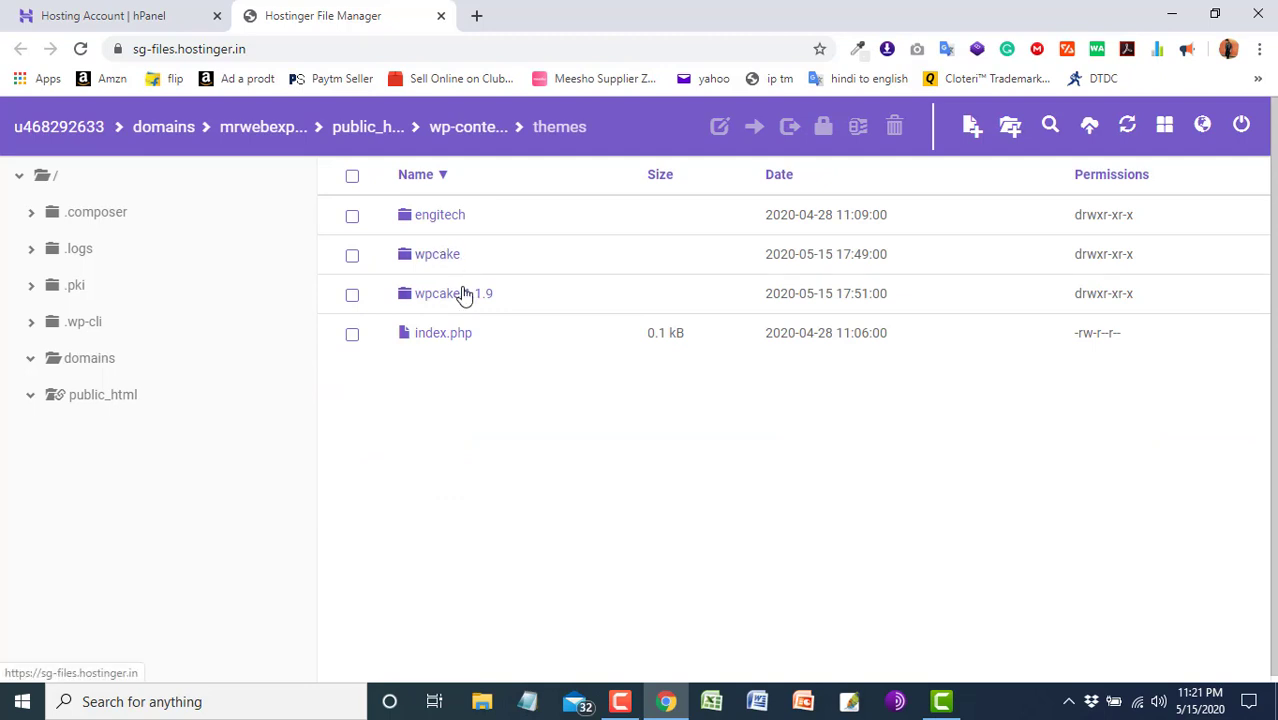
right_click(463, 291)
left_click(519, 517)
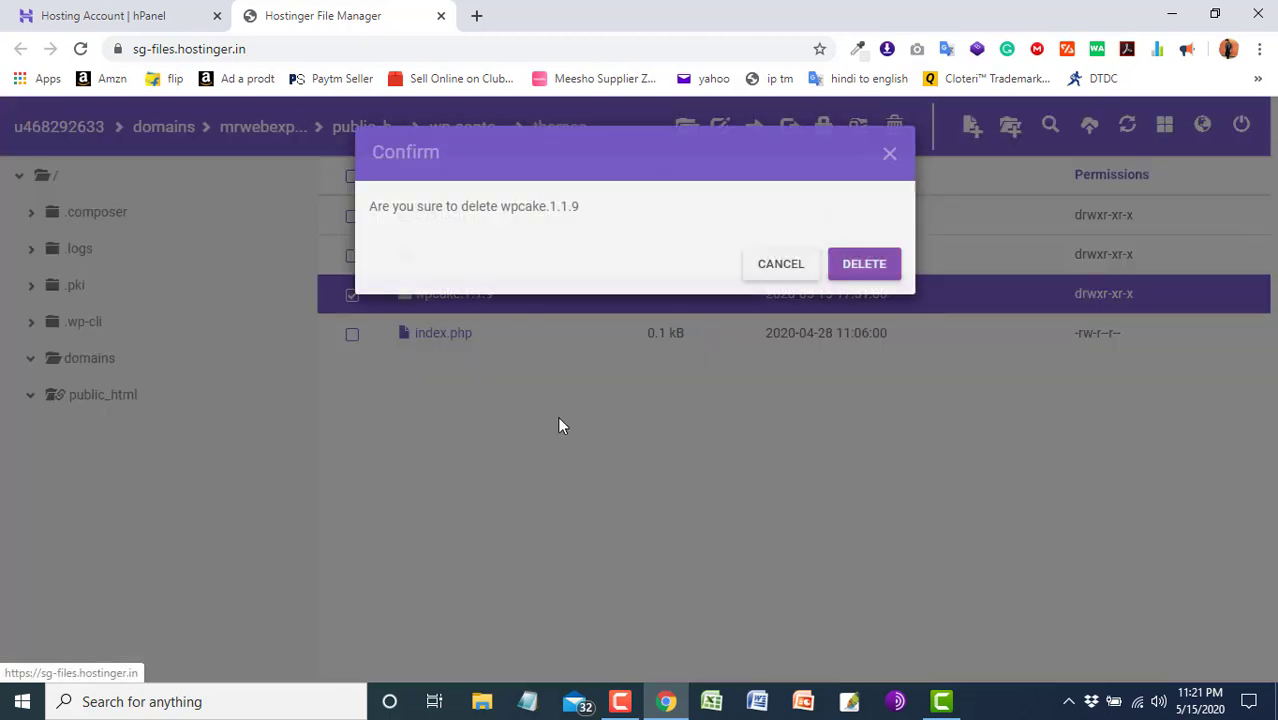
left_click(861, 265)
- Open the wpcake folder and look through the theme files it contains
double_click(447, 258)
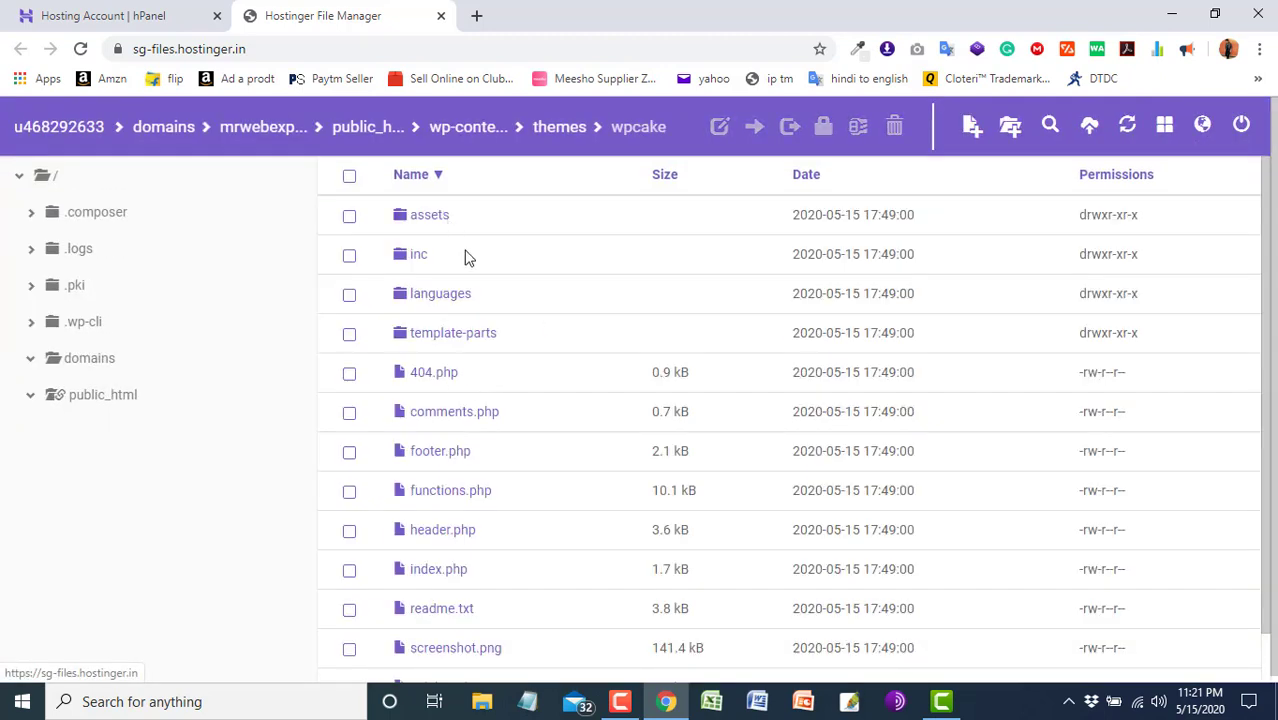
scroll(513, 360, "down", 2)
scroll(519, 476, "up", 2)
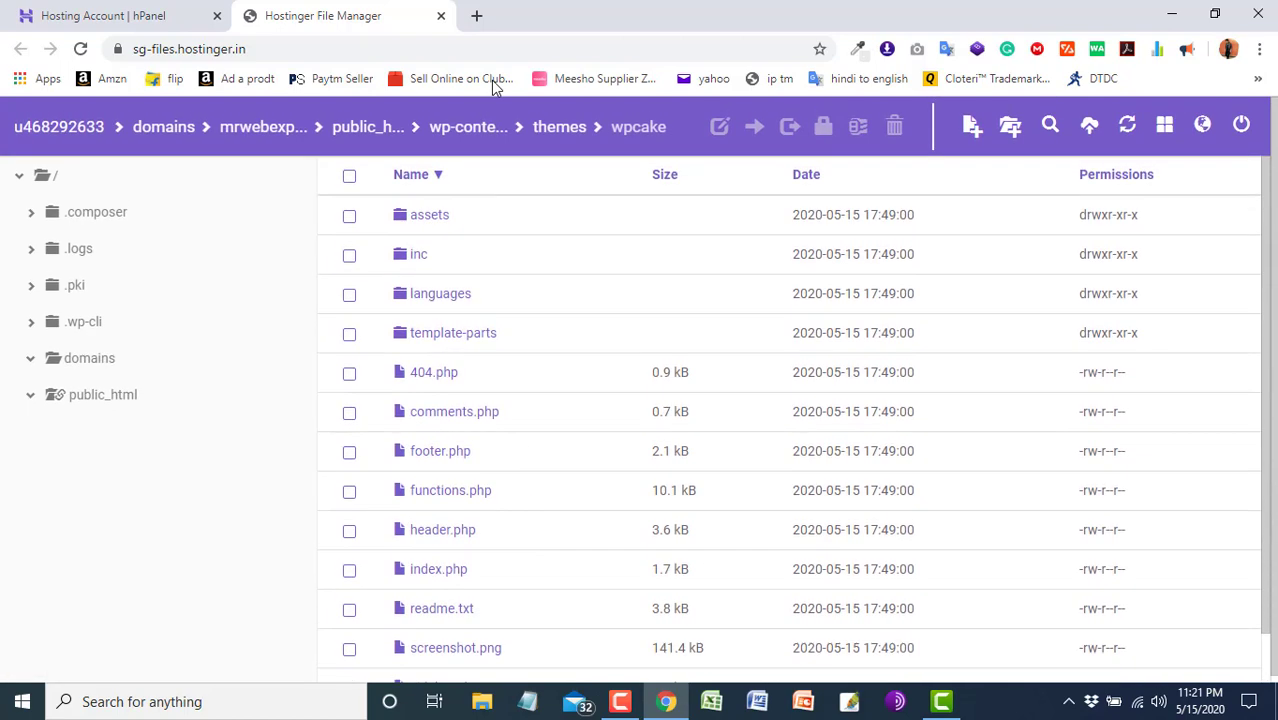
- Open the live site's WordPress admin at mrwebexpert.com/wp-admin/ in a new browser tab
left_click(476, 23)
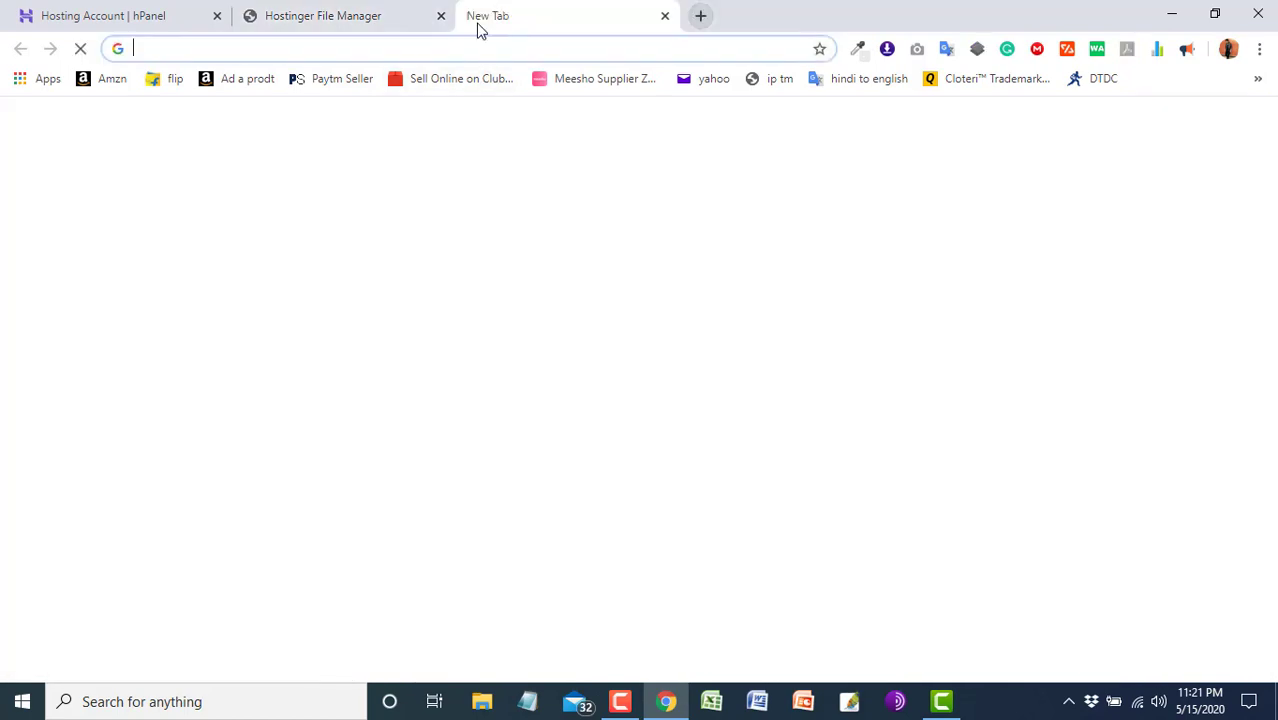
type("mr")
key("Return")
left_click(597, 49)
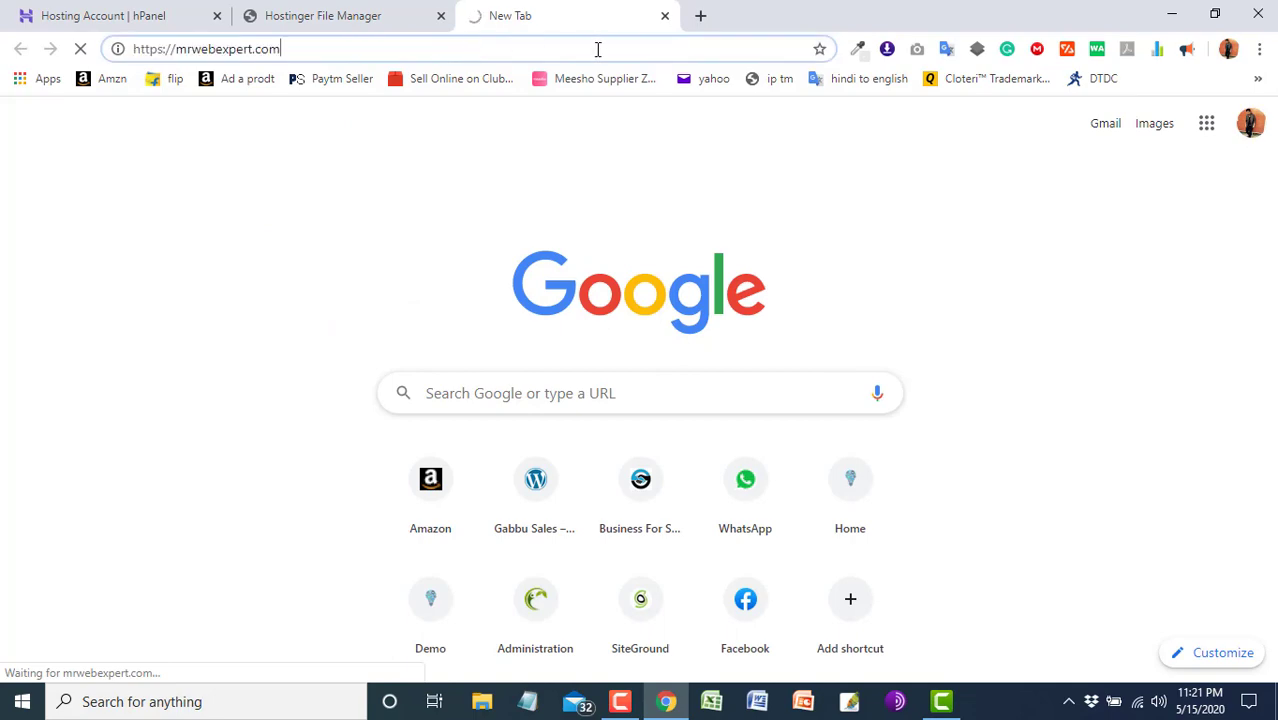
type("/w")
key("Return")
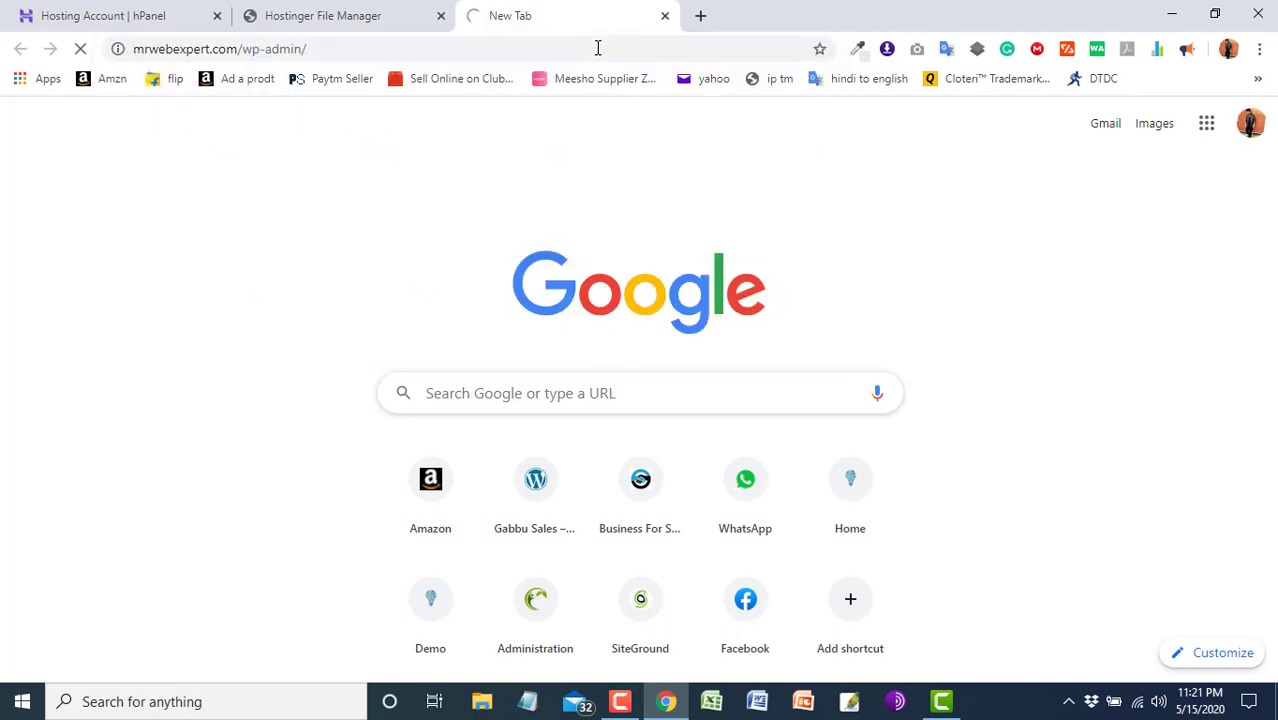
- Open the Themes page in the live site's WordPress admin and locate the WPCake theme
left_click(385, 10)
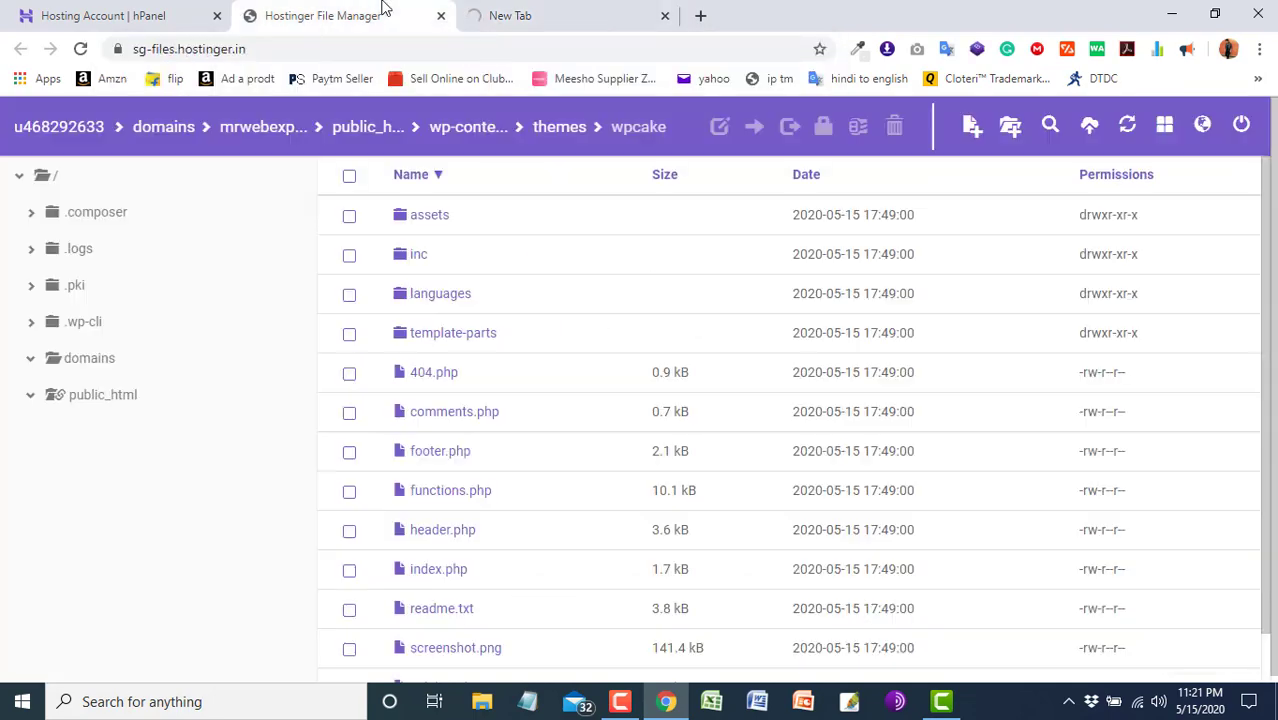
left_click(507, 12)
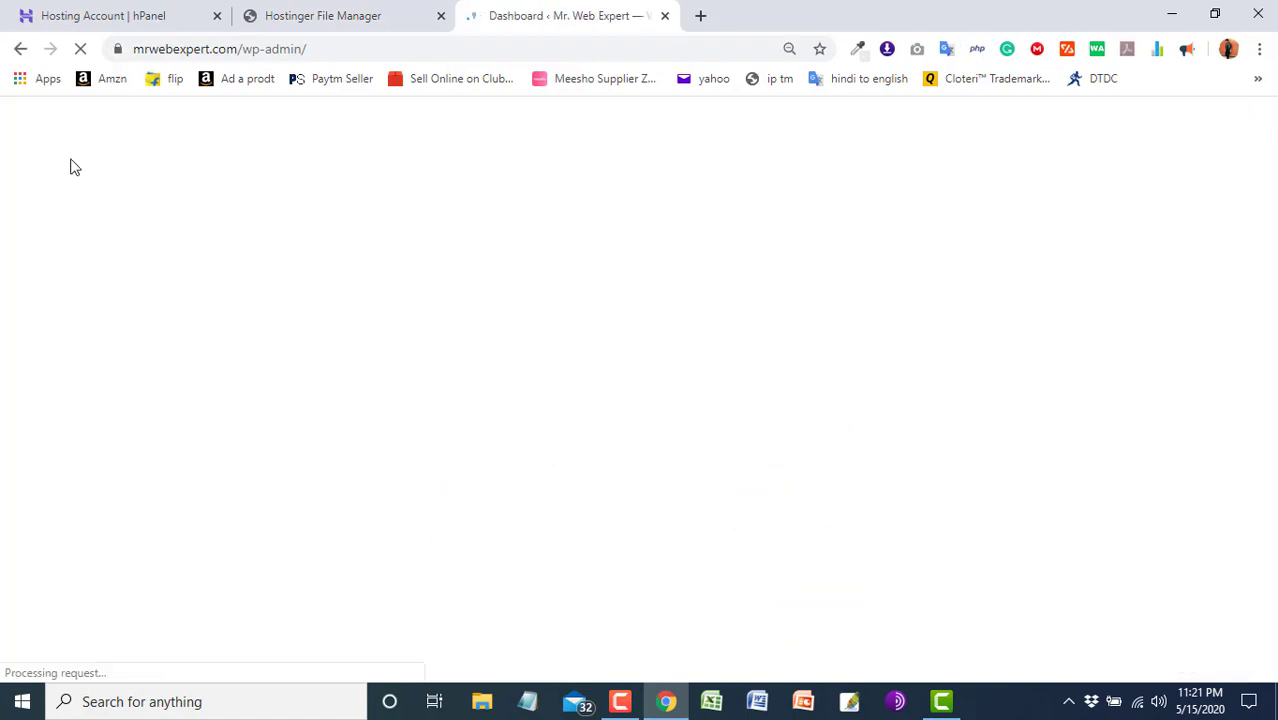
scroll(86, 465, "down", 8)
scroll(77, 355, "up", 4)
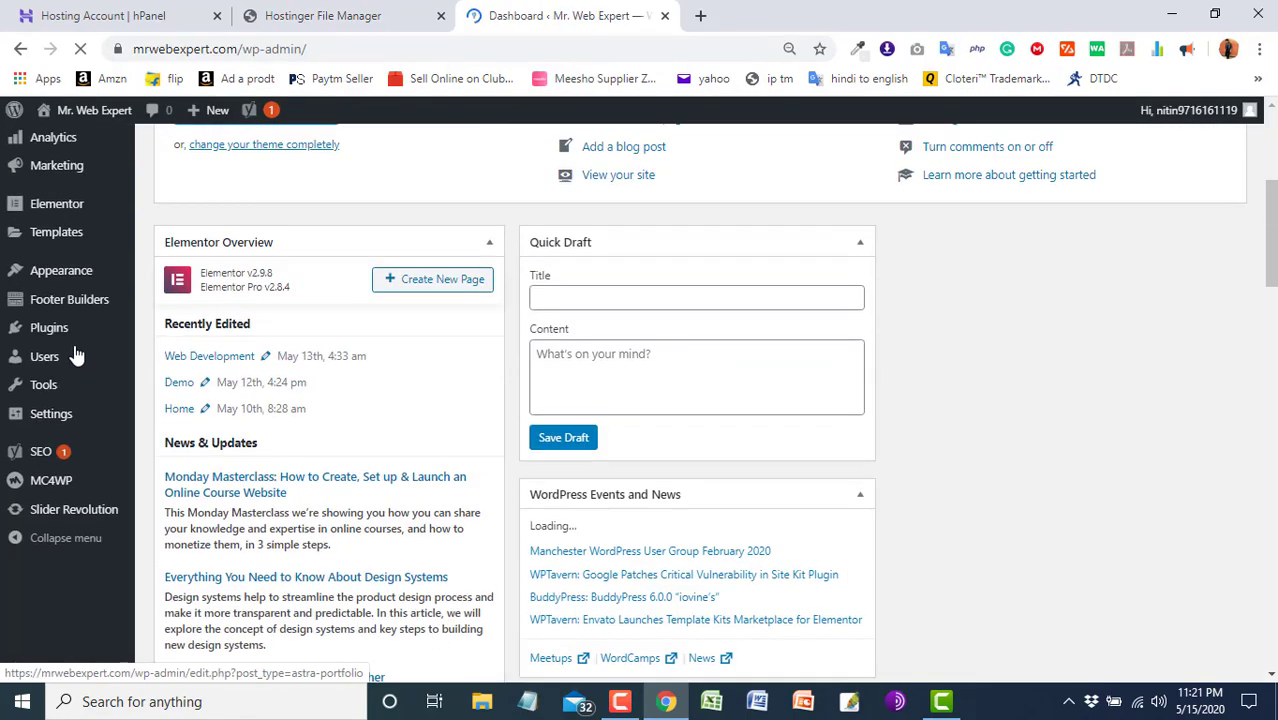
mouse_move(45, 392)
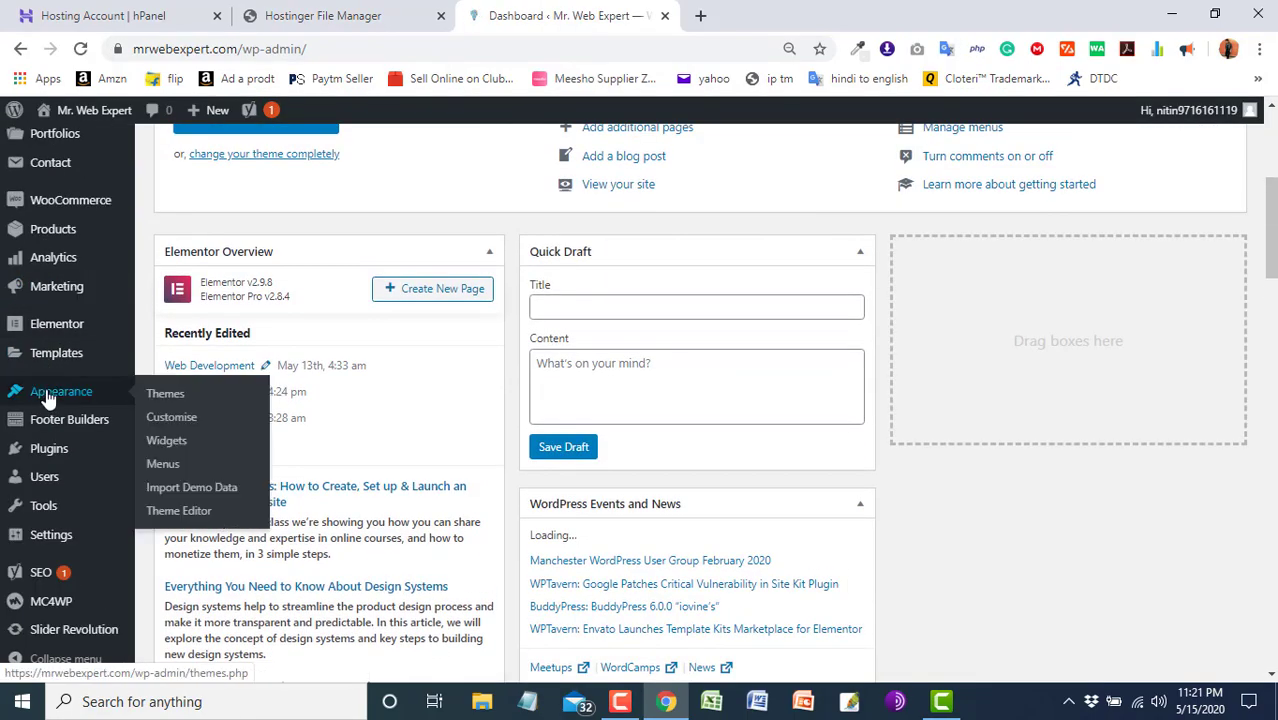
left_click(182, 402)
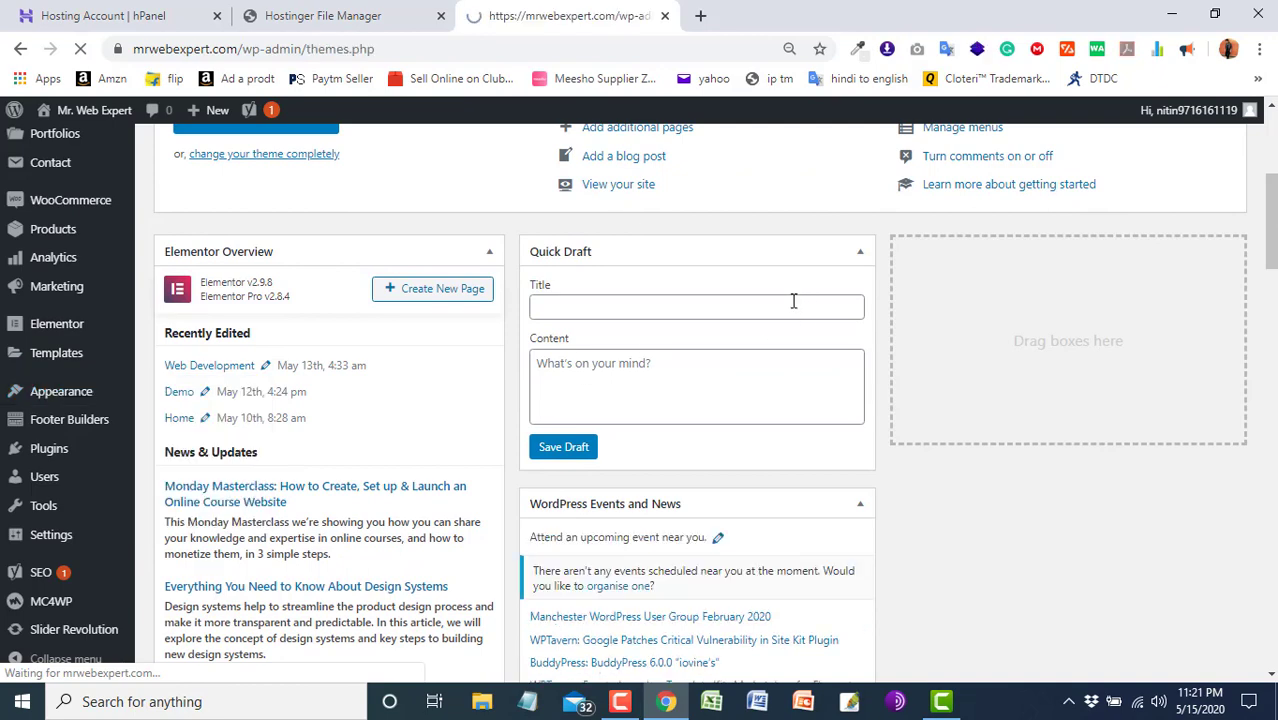
scroll(695, 400, "down", 1)
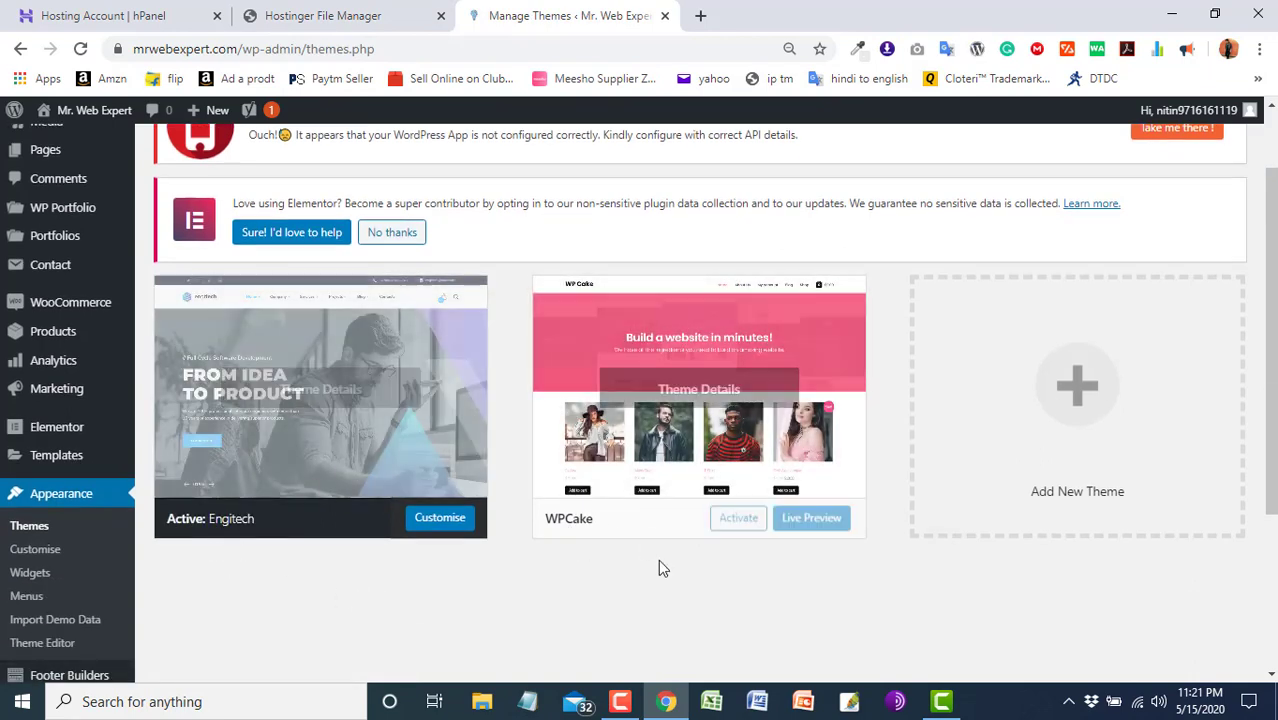
mouse_move(646, 532)
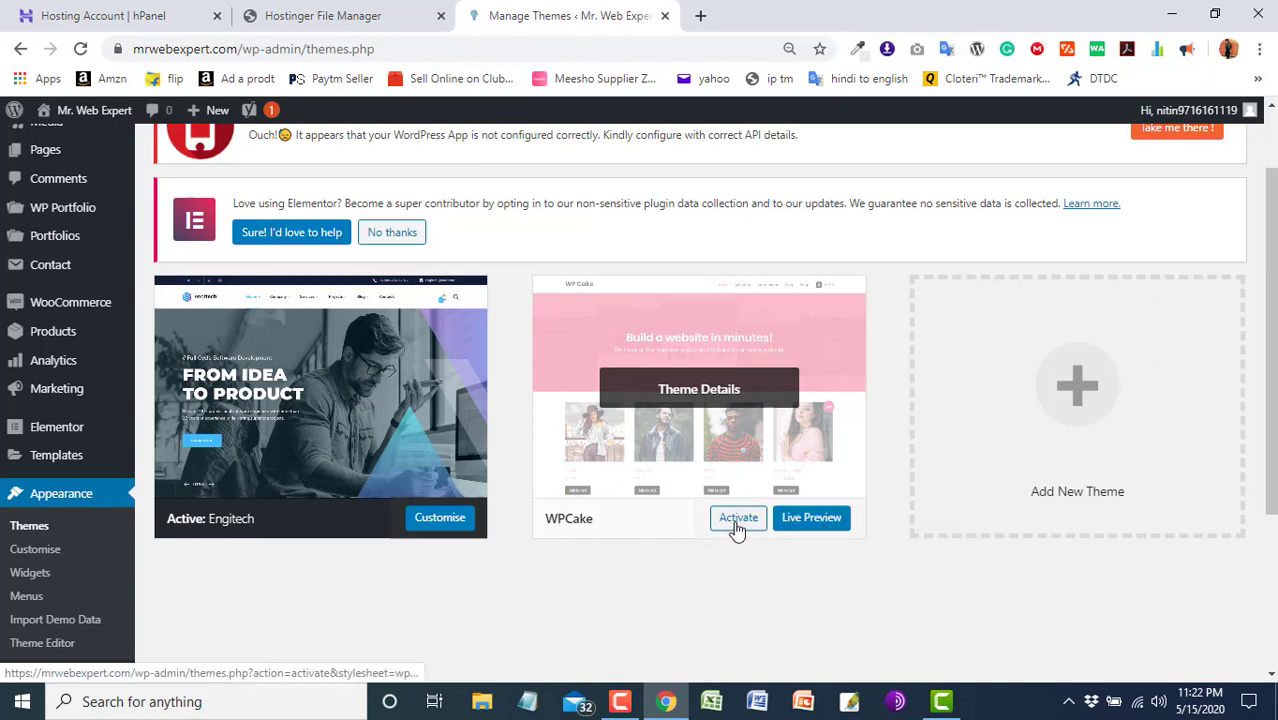
- Delete the WPCake theme from the live site through its theme details and close the admin tab
left_click(701, 466)
left_click(1215, 644)
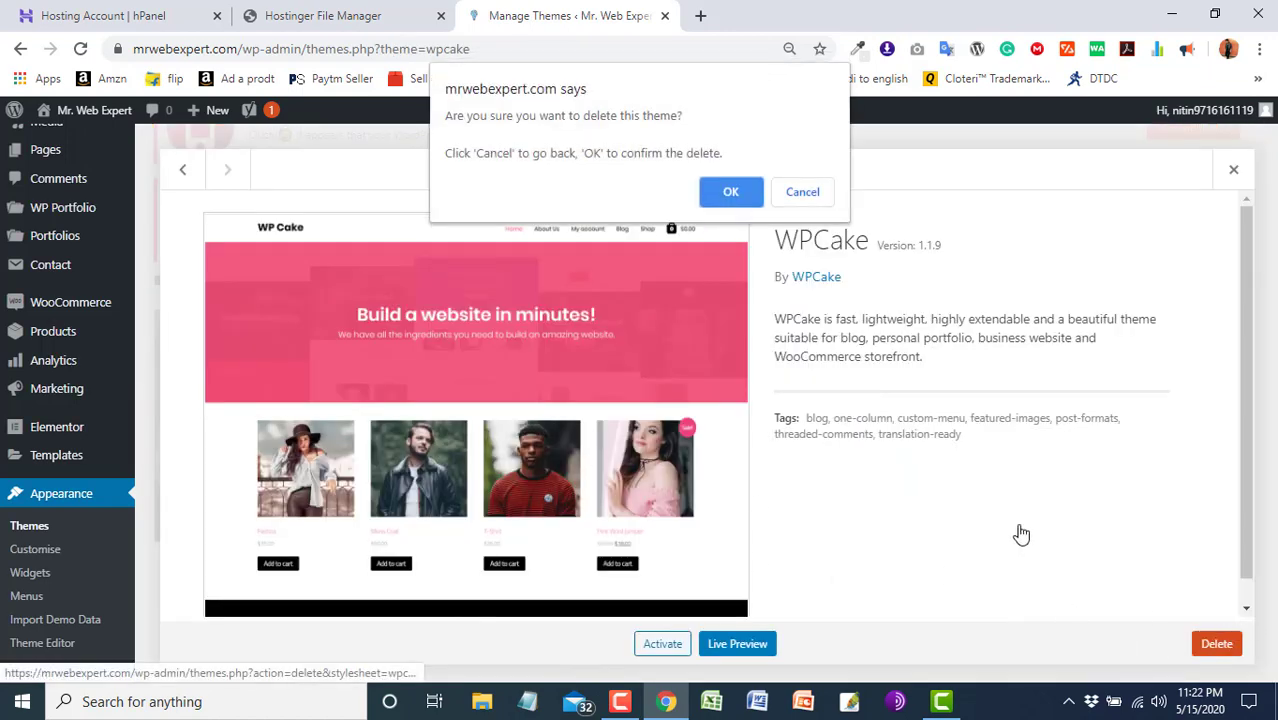
left_click(730, 193)
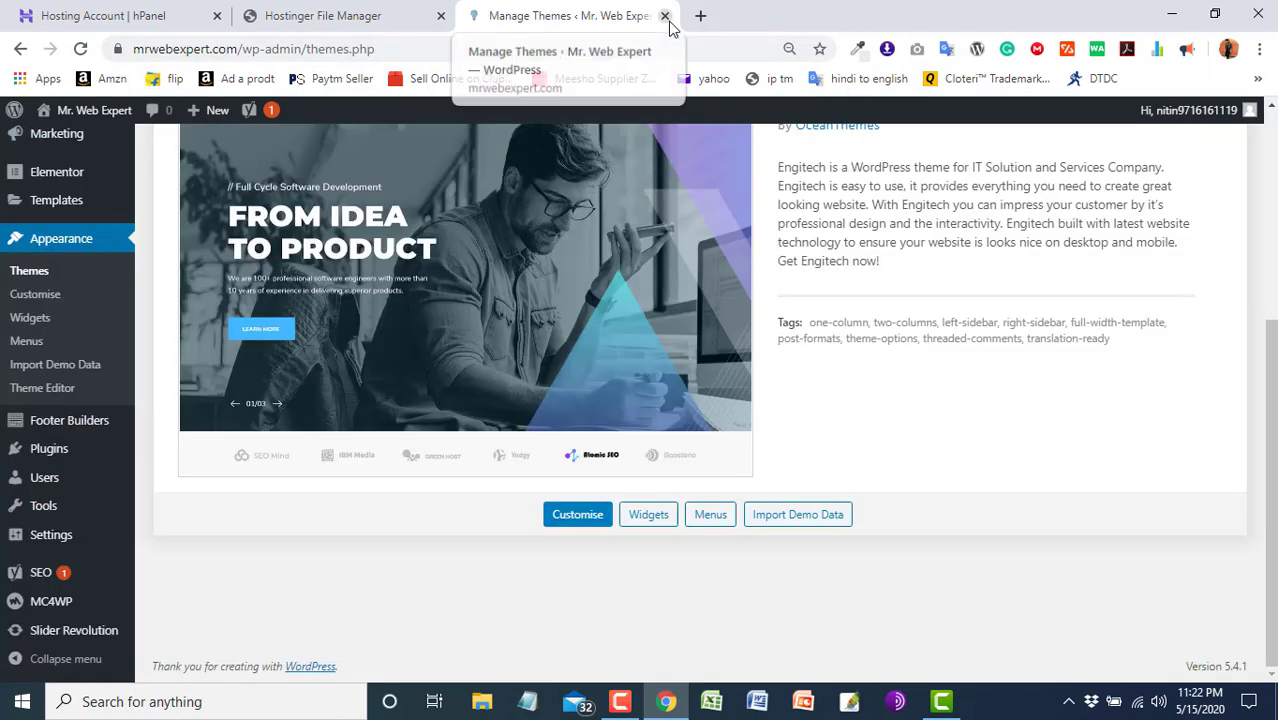
left_click(664, 15)
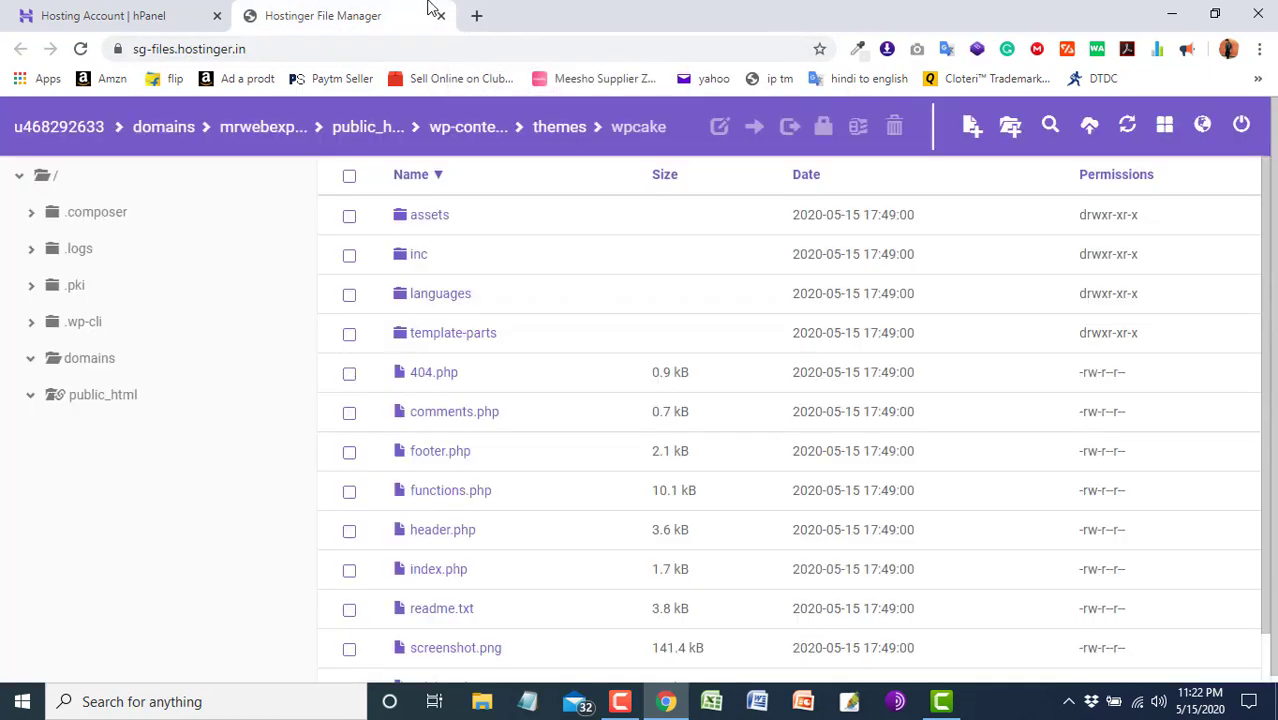
- Check the contents of the themes folder in the file manager and go back up to the account's root folder
left_click(548, 128)
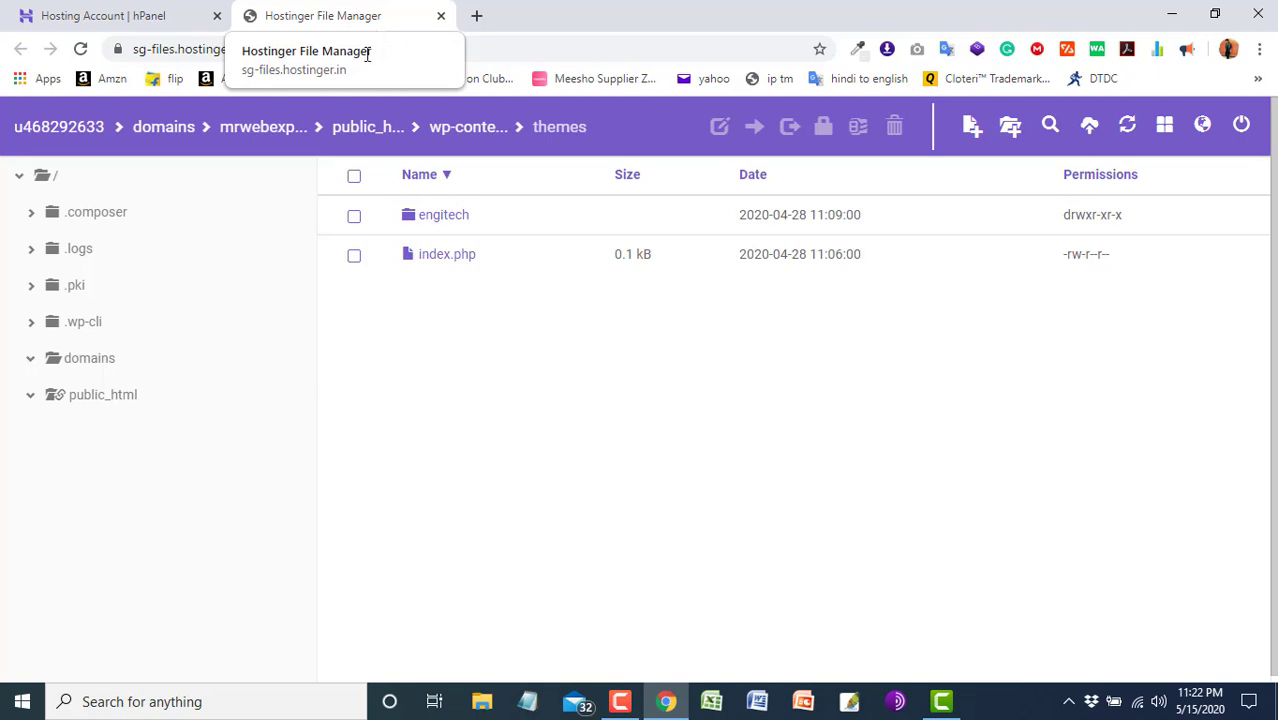
left_click(442, 134)
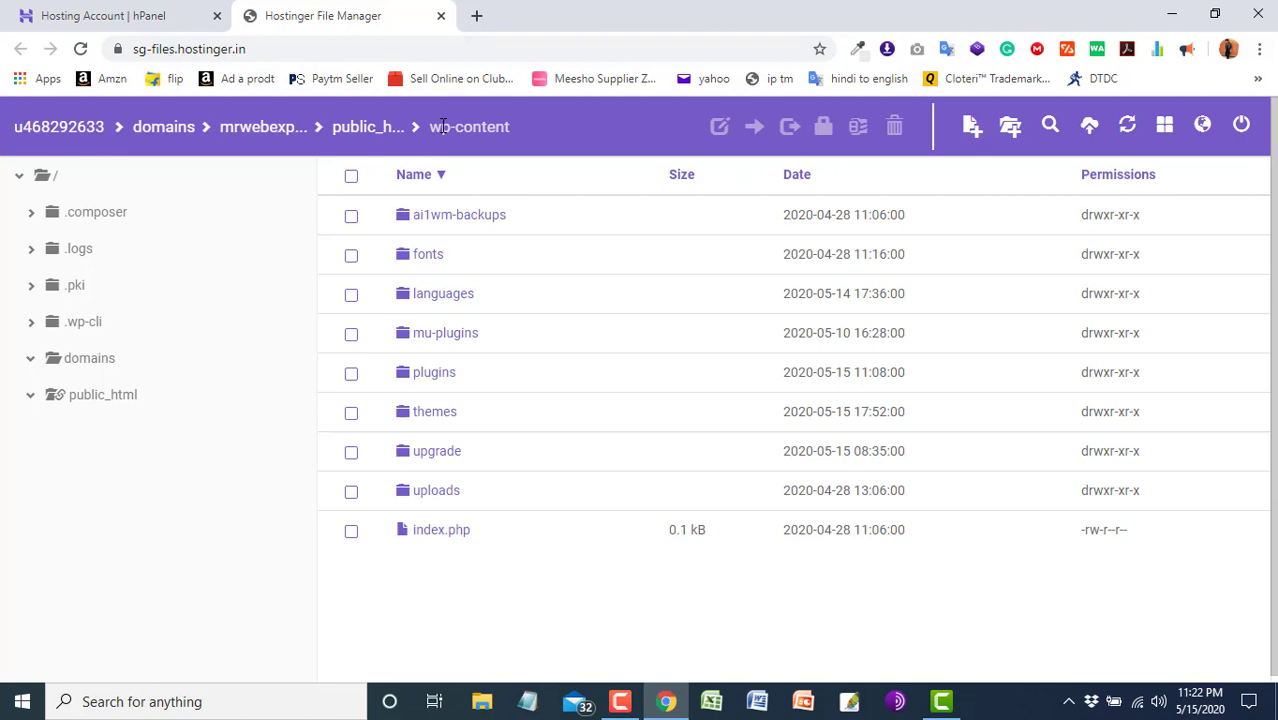
left_click(359, 128)
left_click(282, 130)
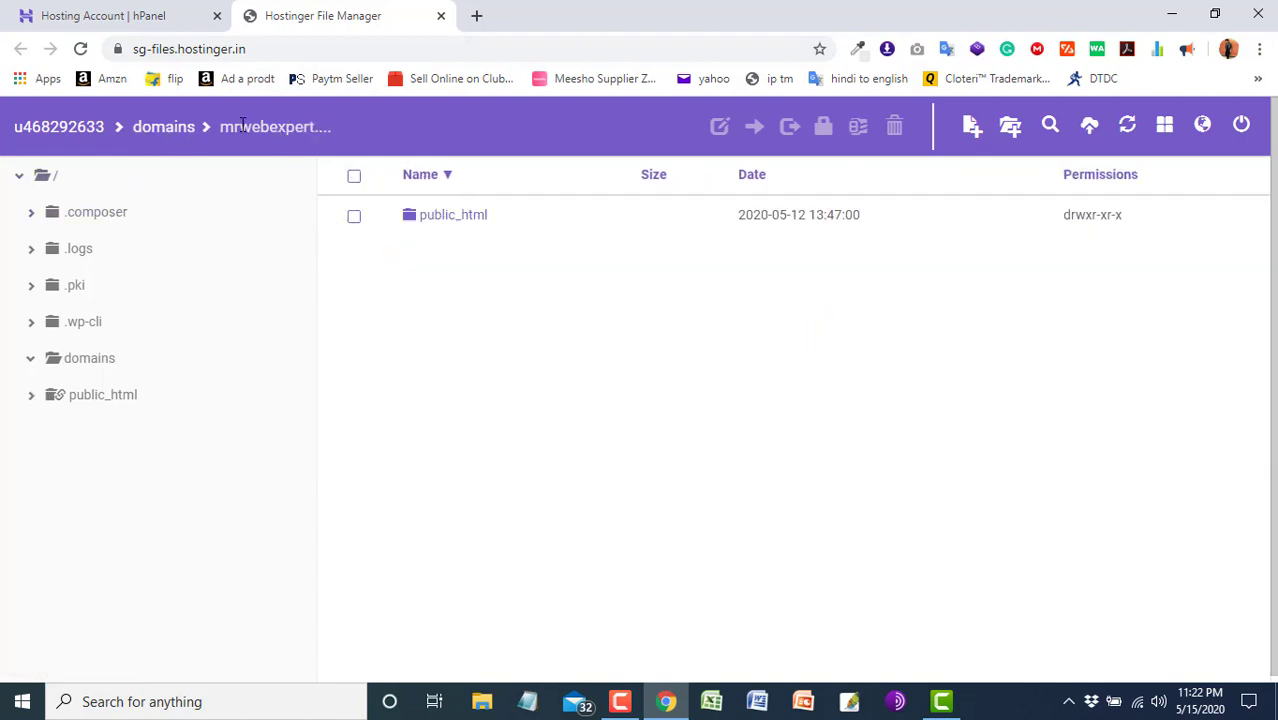
left_click(90, 128)
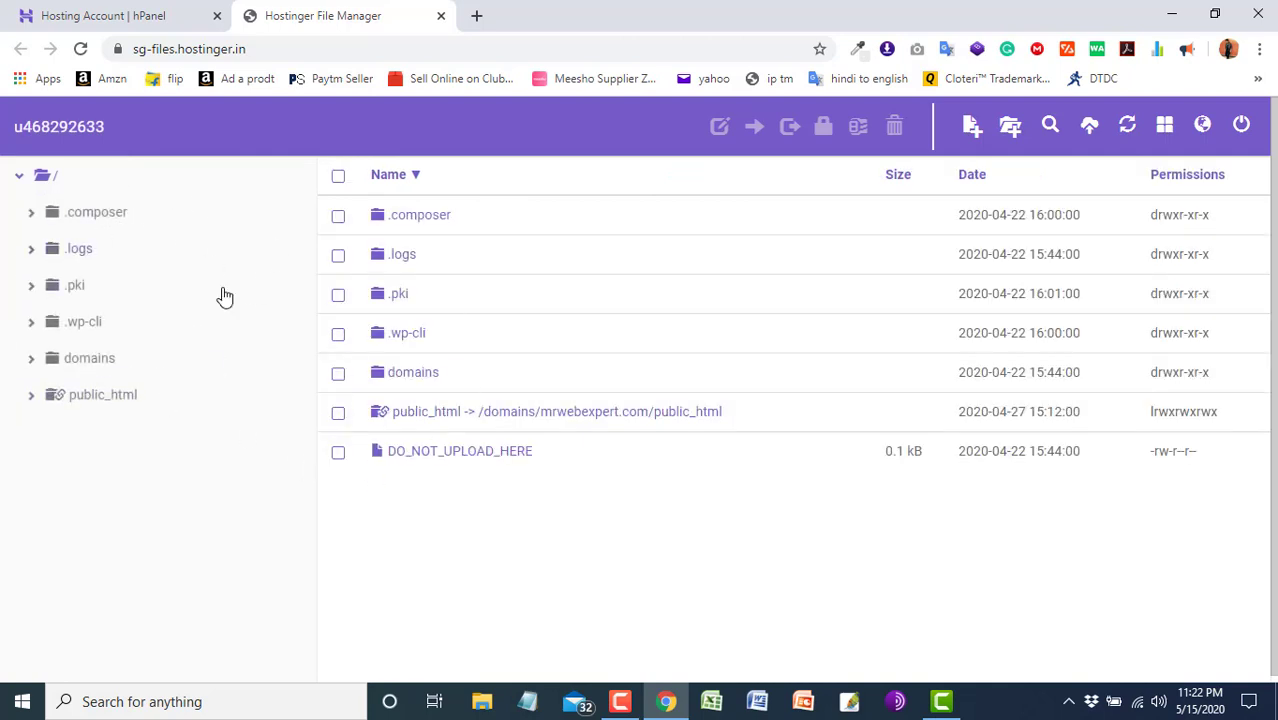
- Look through the plugin folders in public_html/wp-content/plugins, then close the file manager
double_click(408, 413)
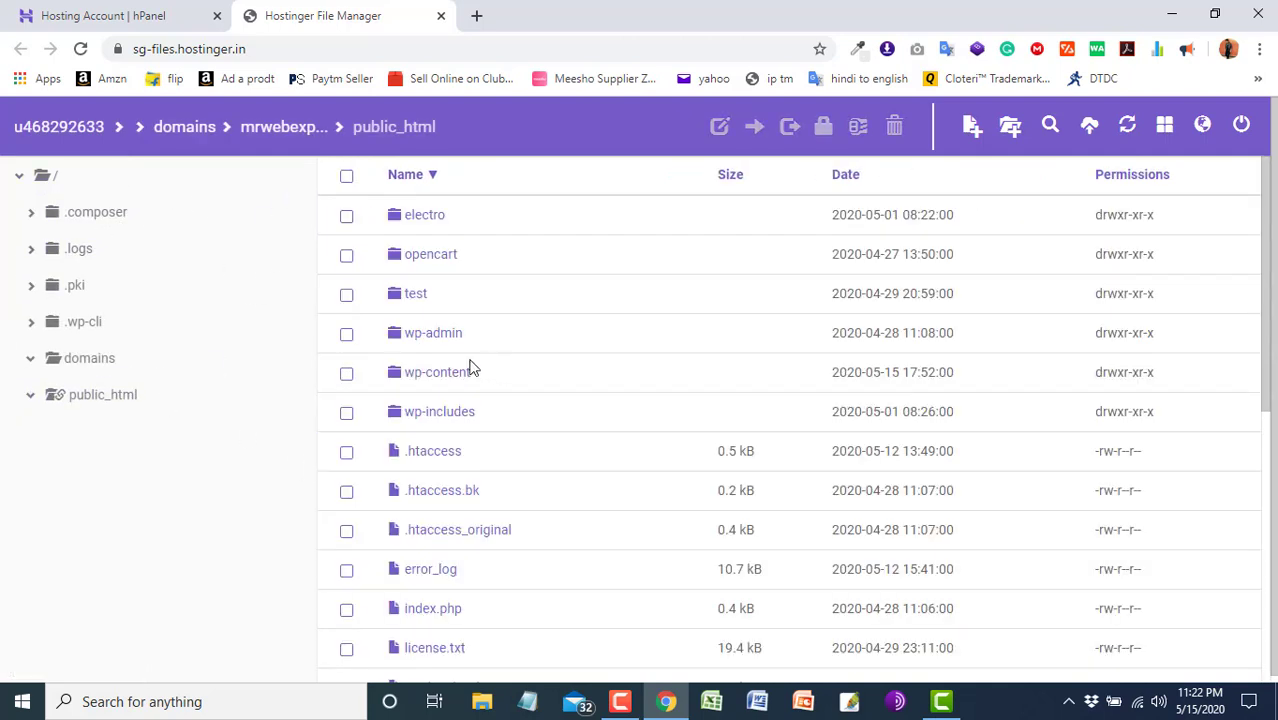
double_click(430, 377)
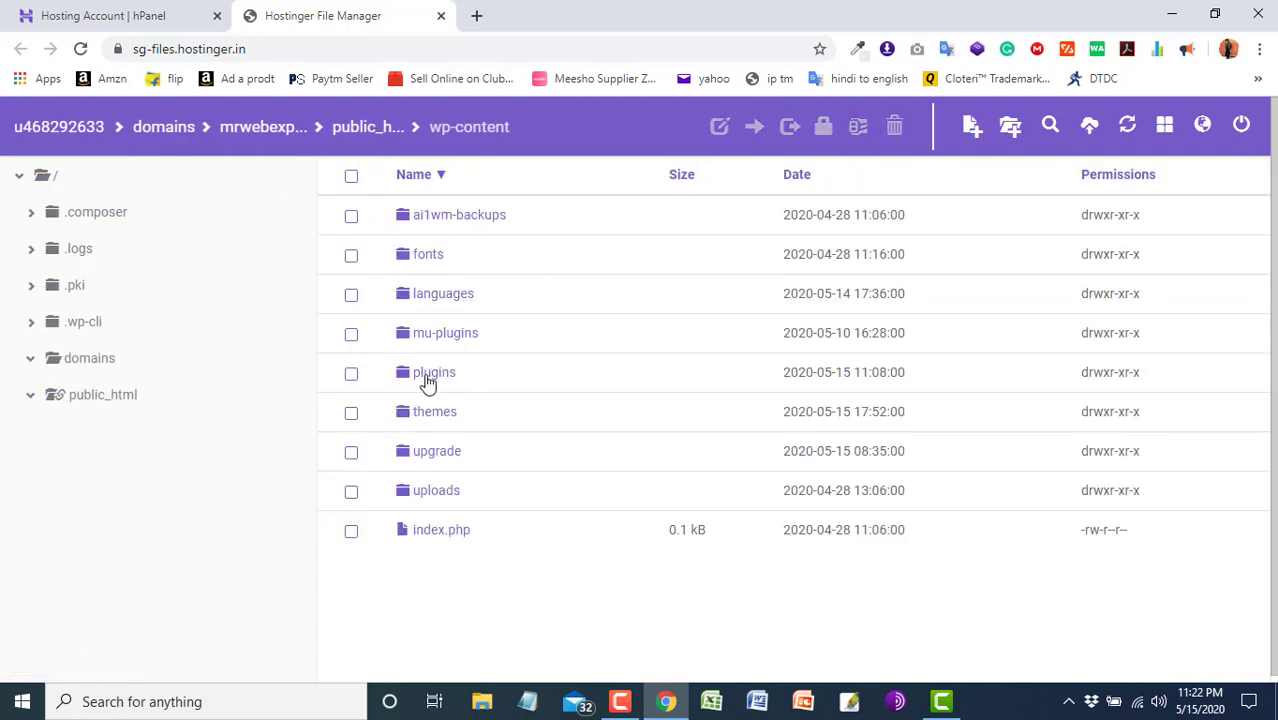
double_click(425, 374)
scroll(516, 399, "down", 3)
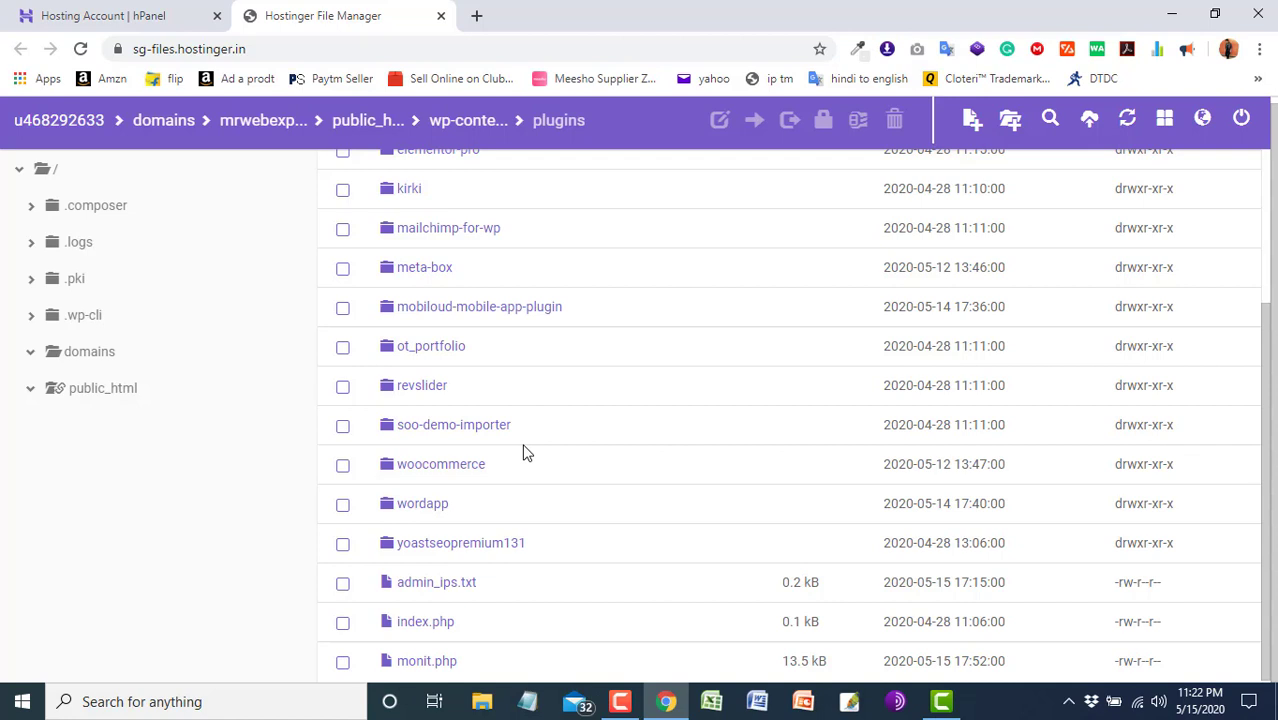
scroll(527, 453, "up", 3)
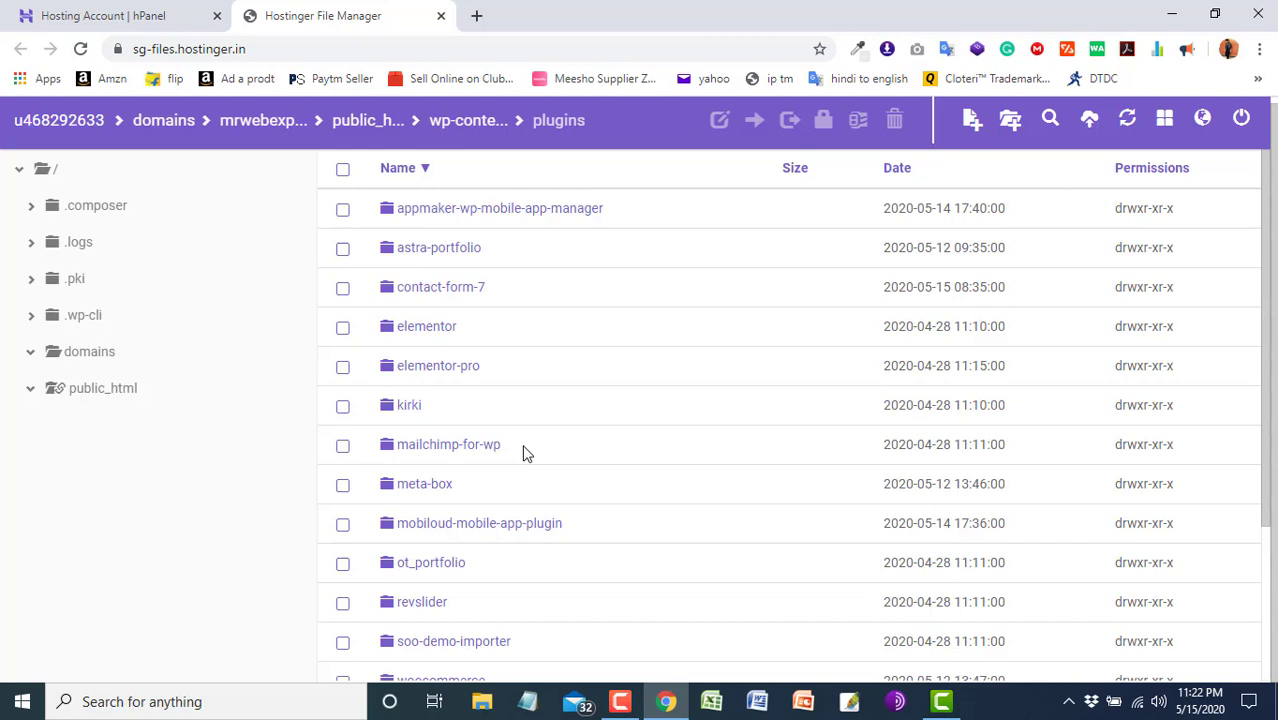
left_click(300, 120)
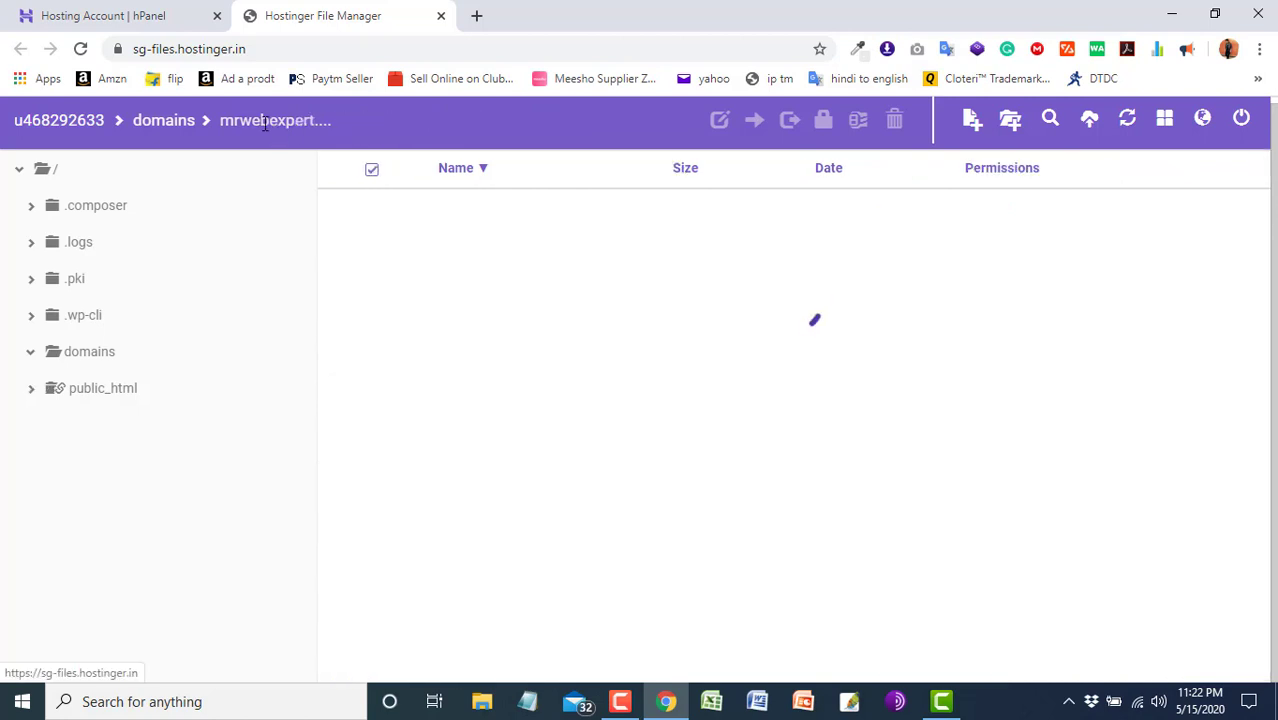
left_click(441, 15)
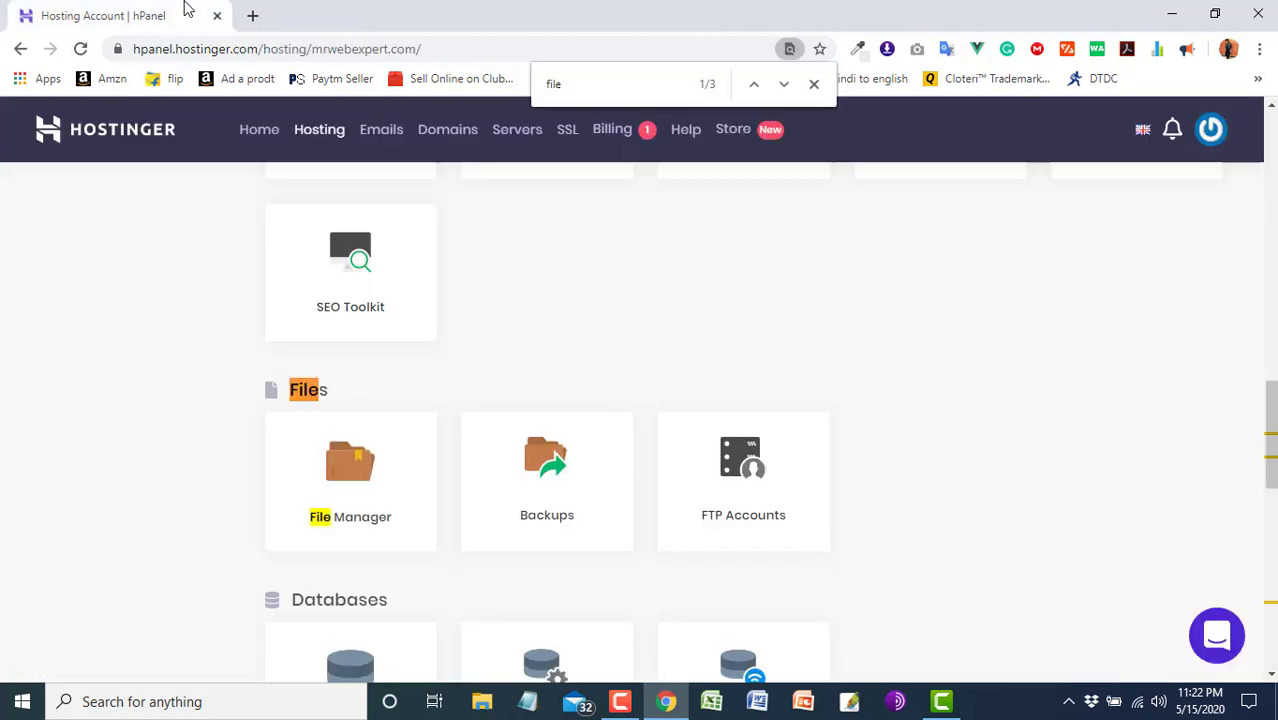